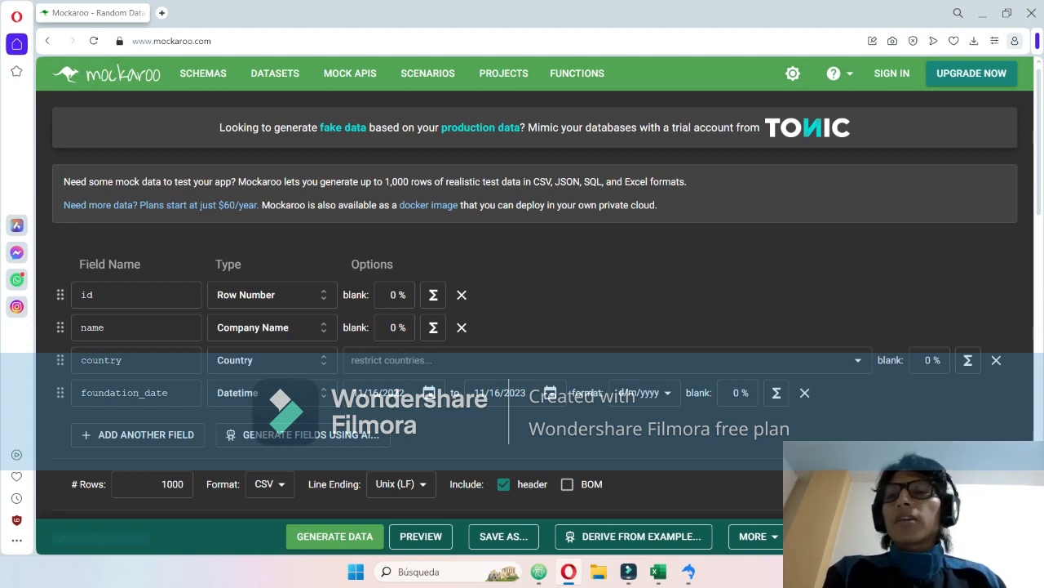
- Switch to Excel with the enterprise_23_24 (1) workbook and select column A
scroll(523, 326, "down", 1)
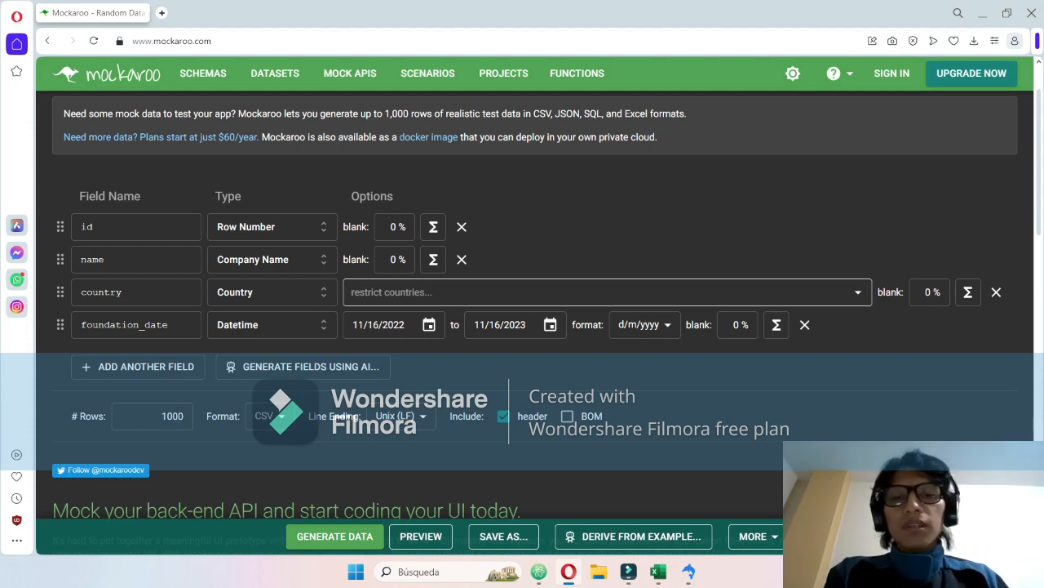
left_click(658, 571)
left_click(47, 142)
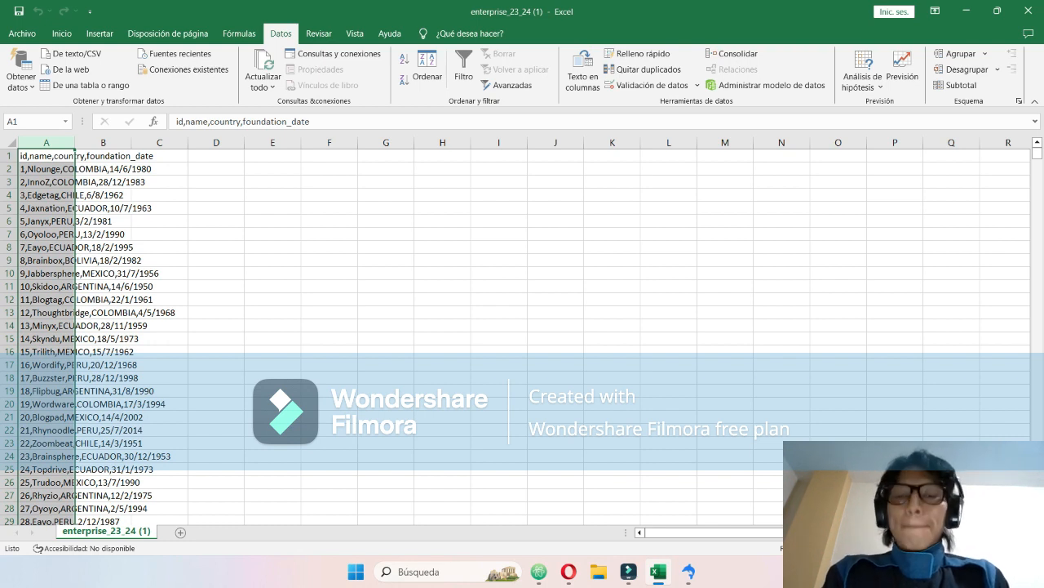
- Examine the comma-separated header and the first company records in column A
left_click_drag(46, 156, 47, 443)
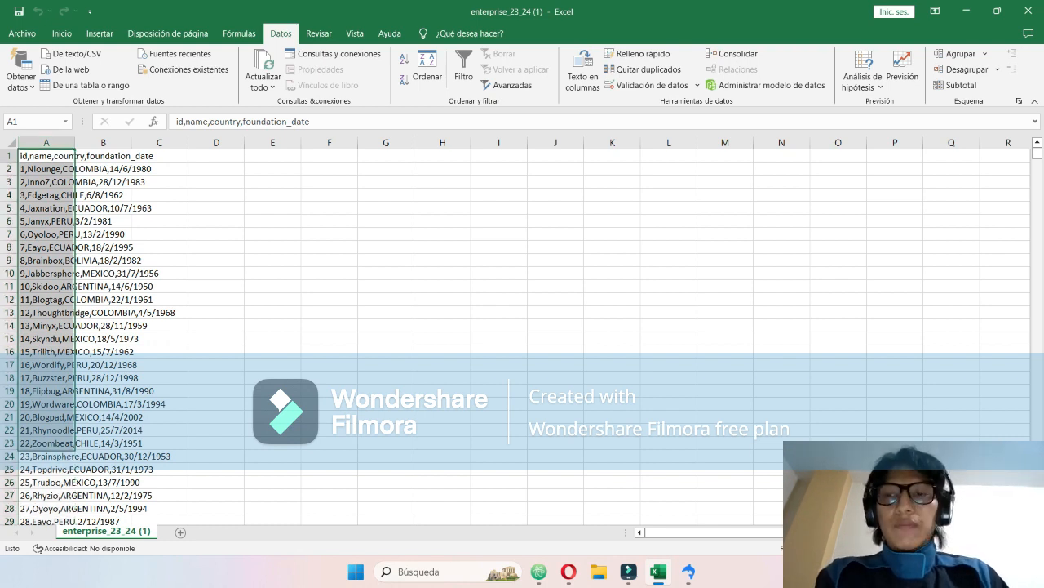
left_click(47, 156)
left_click(47, 168)
left_click(47, 155)
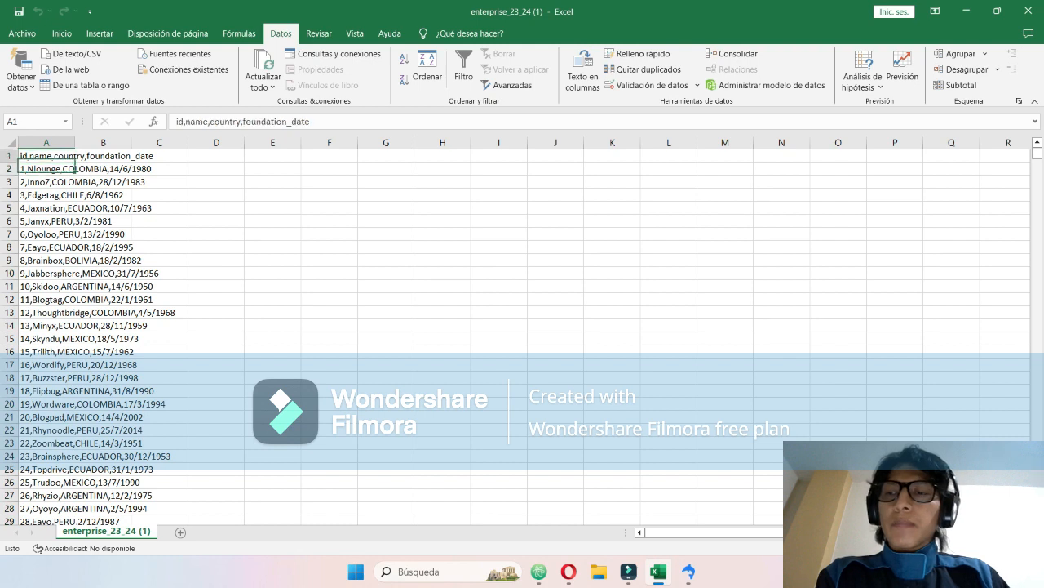
left_click(46, 169)
left_click(74, 155)
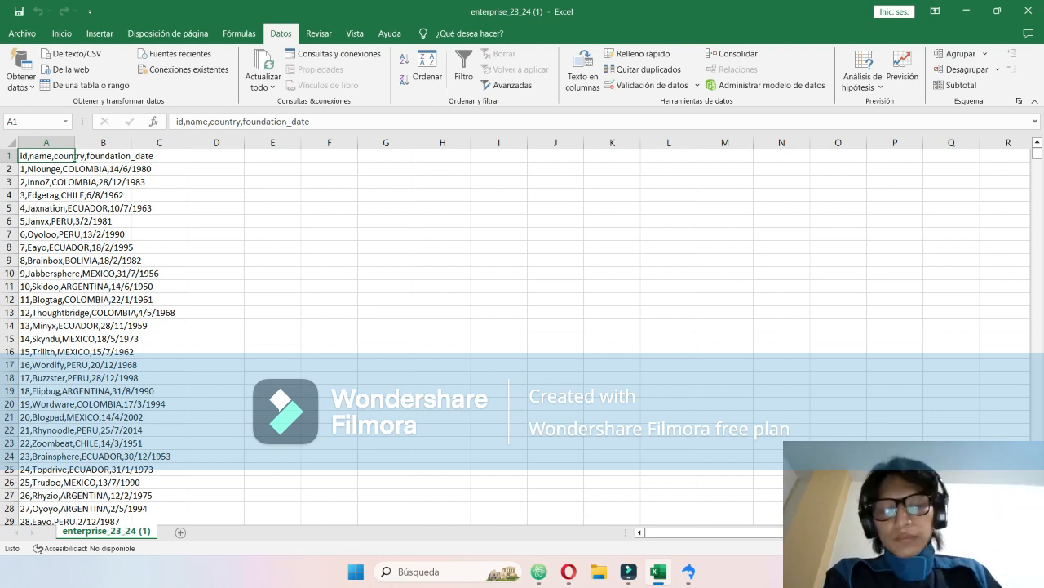
left_click(76, 169)
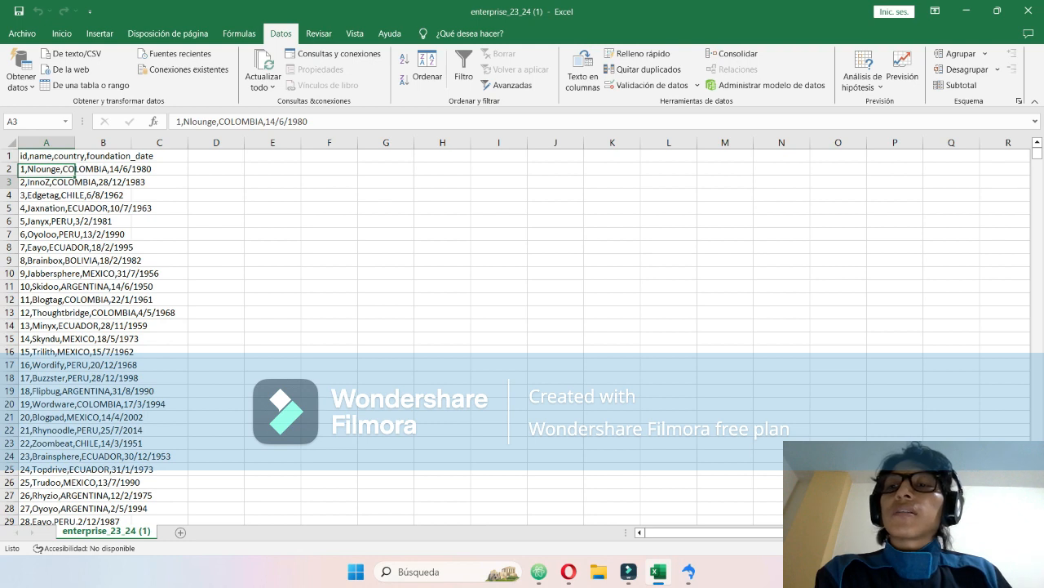
left_click(75, 182)
left_click(75, 169)
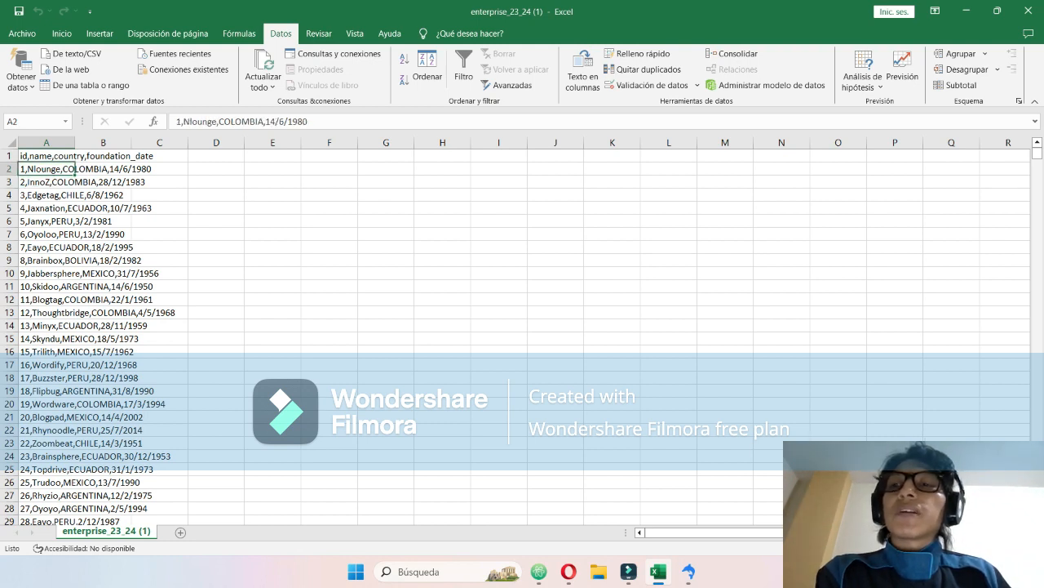
key("Down")
key("Down")
key("Down")
key("Down")
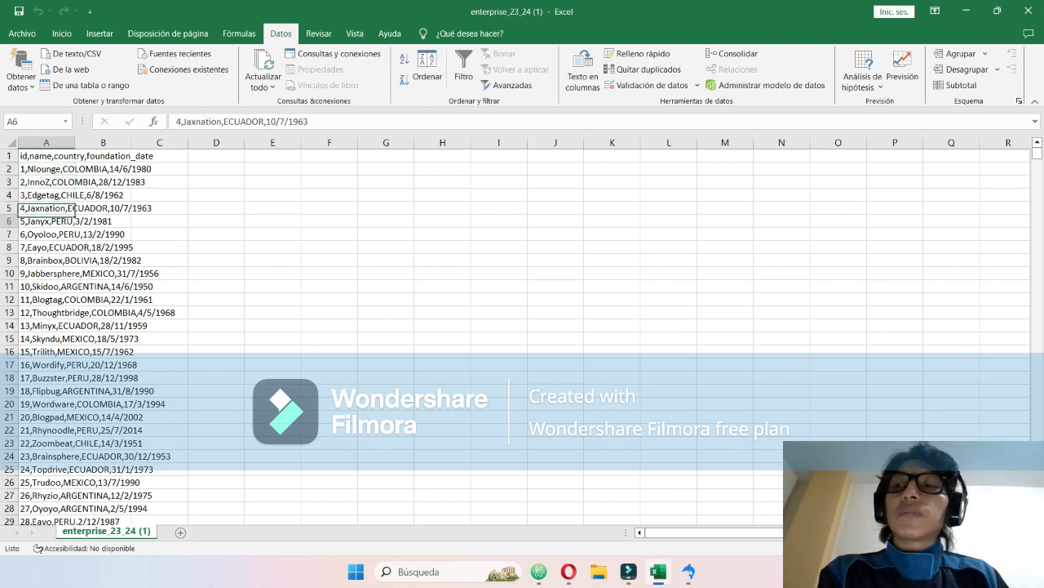
key("Up")
key("Up")
key("Up")
key("Up")
key("Up")
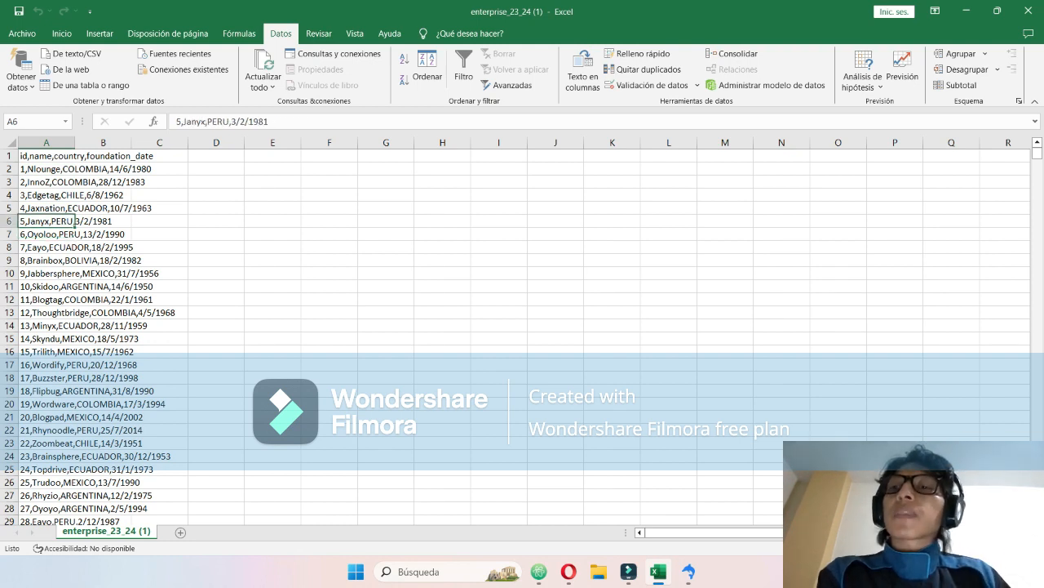
key("Down")
key("Down")
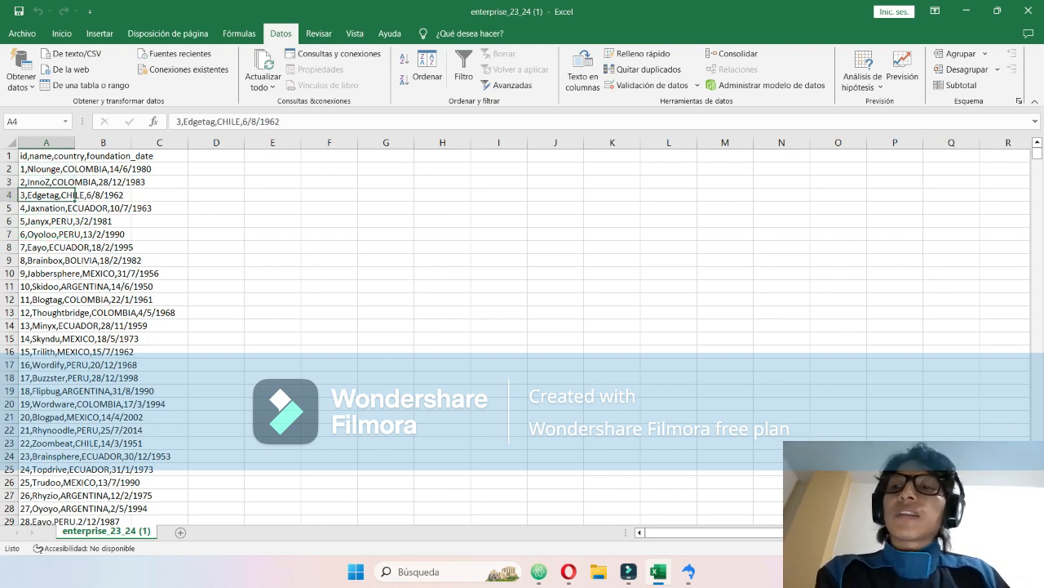
key("Up")
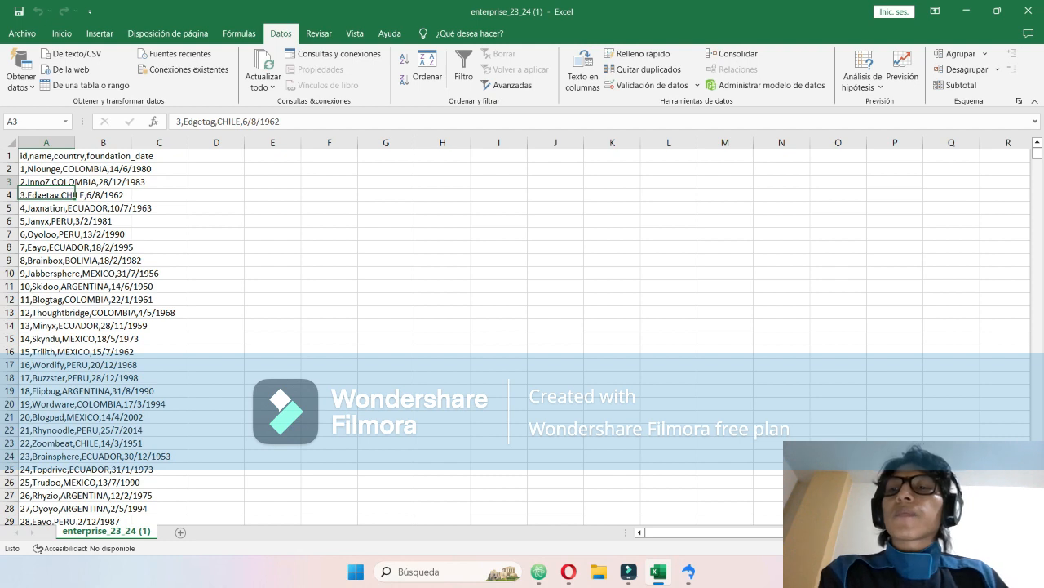
key("Up")
key("Down")
key("Down")
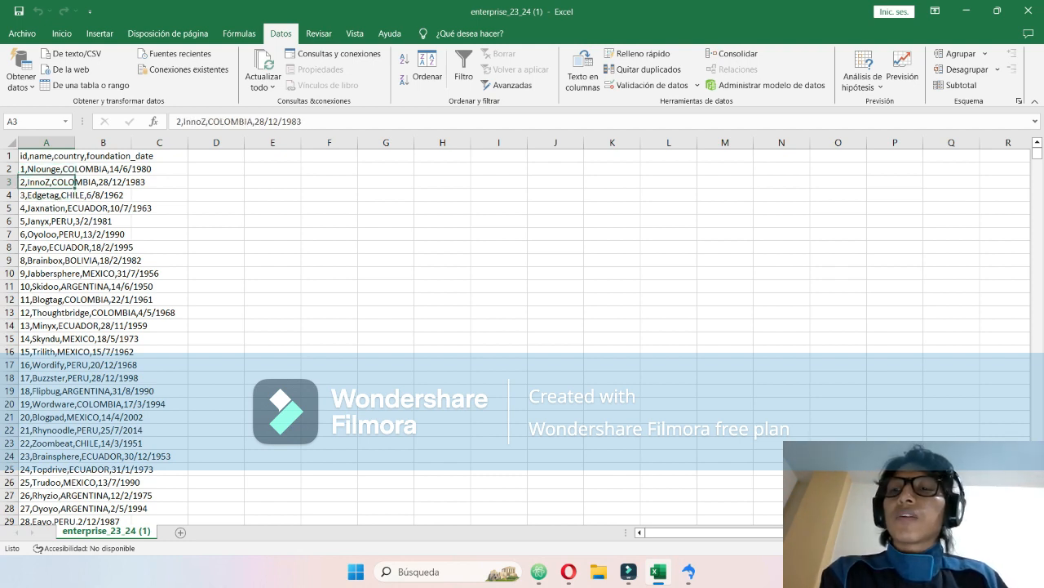
key("Up")
key("Up")
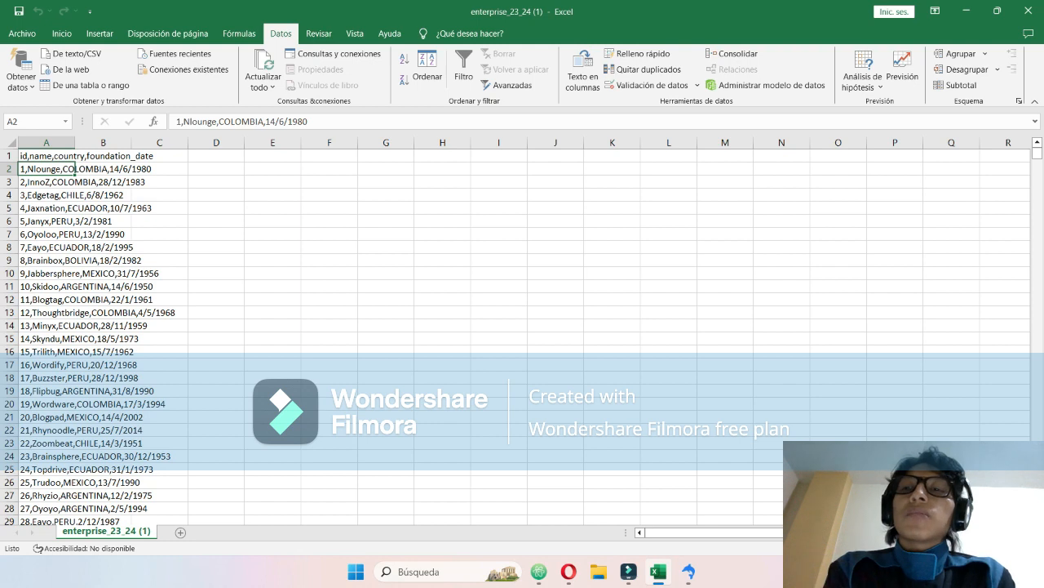
- Fit column A's width to its contents
left_click(75, 155)
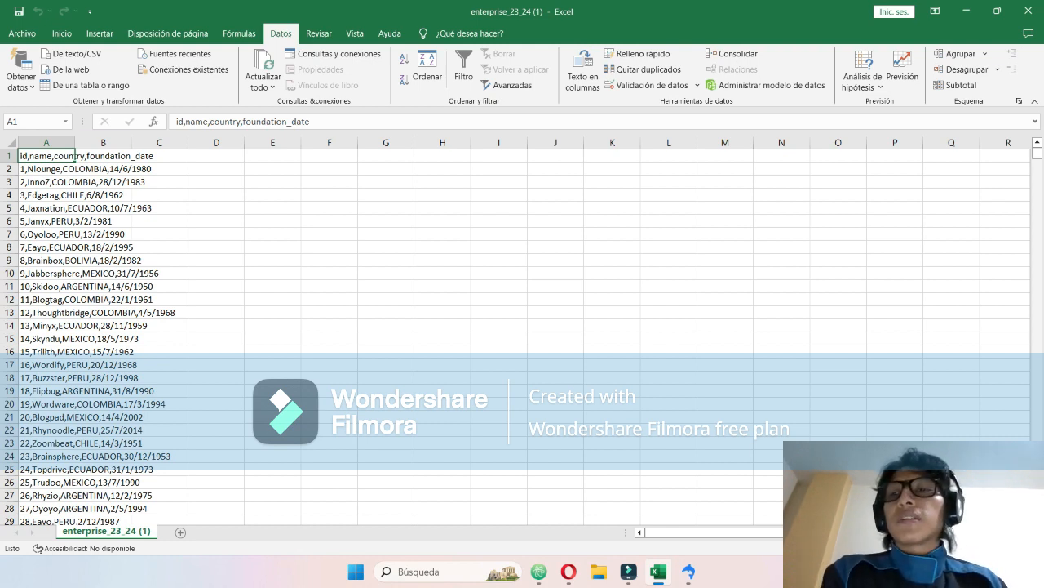
double_click(74, 142)
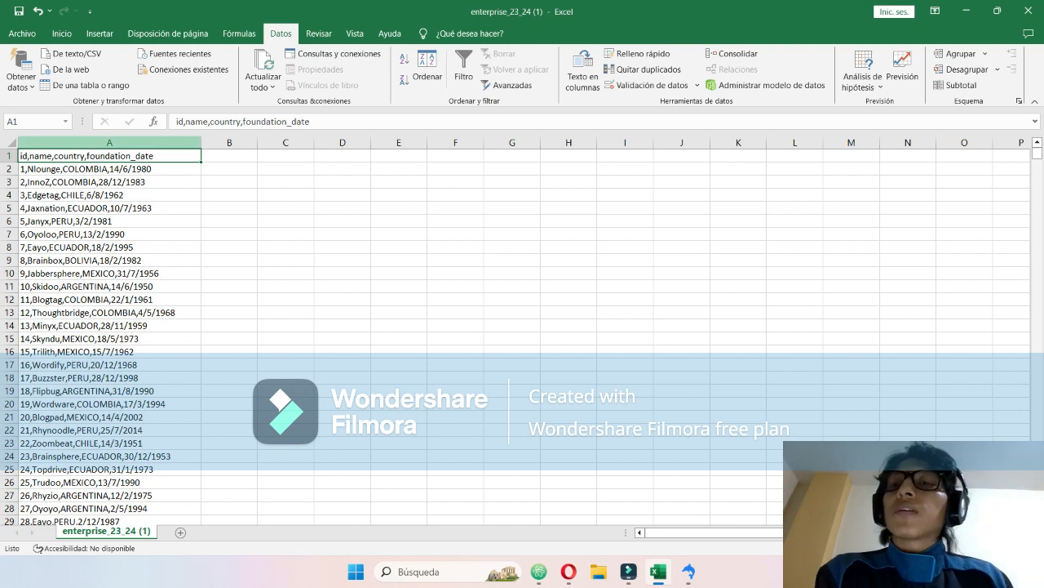
- Split all records in column A into columns with Text to Columns, using the comma delimiter, General format and destination $A$1
key("ctrl+shift+Down")
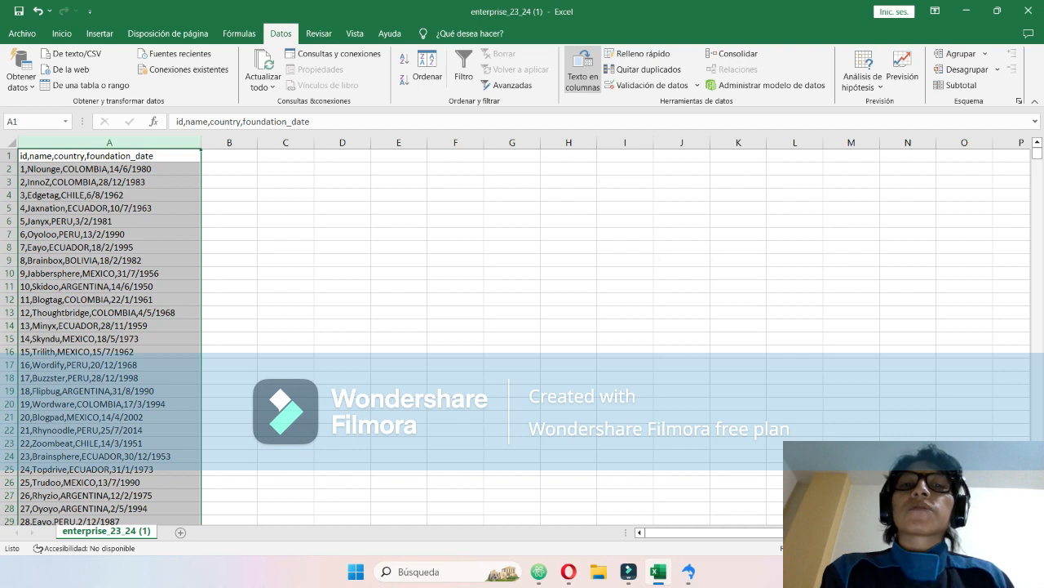
left_click(582, 69)
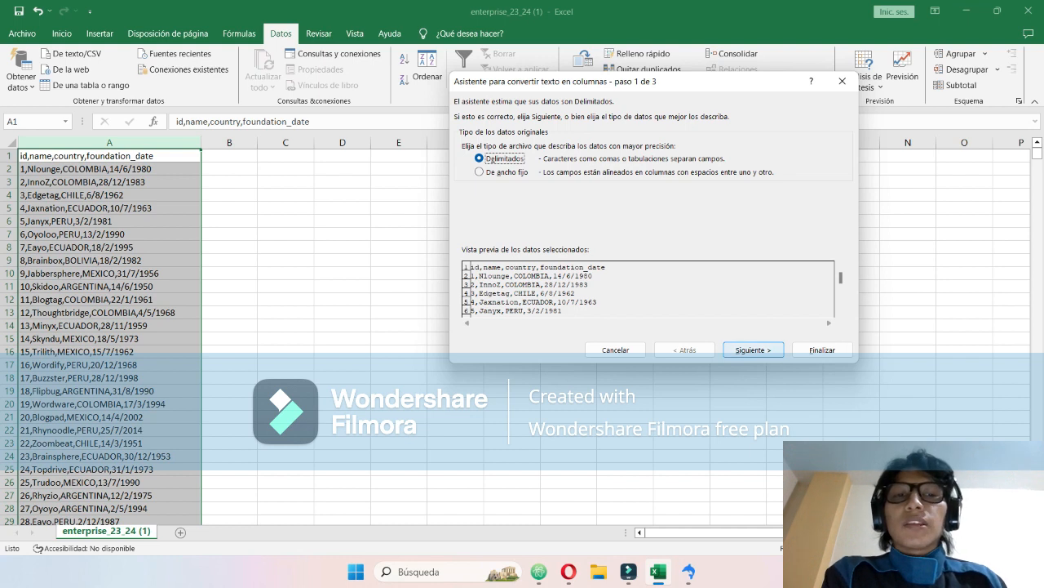
left_click(753, 349)
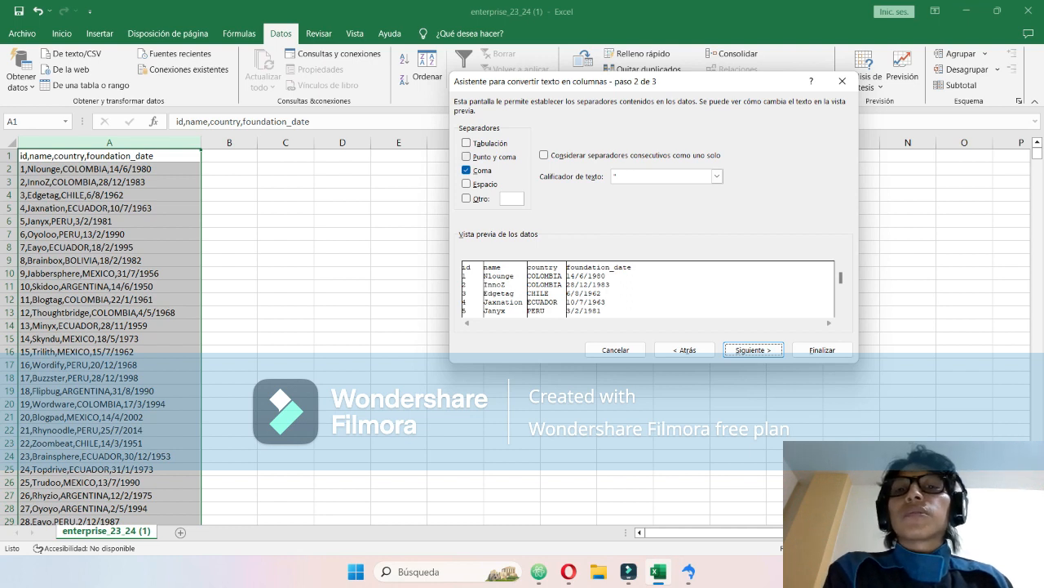
left_click(466, 171)
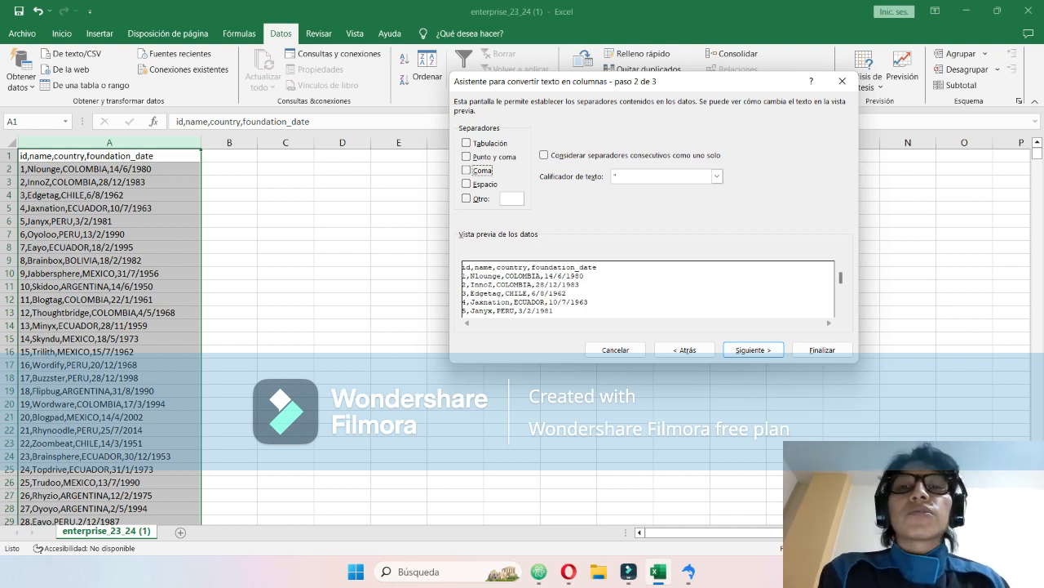
left_click(467, 171)
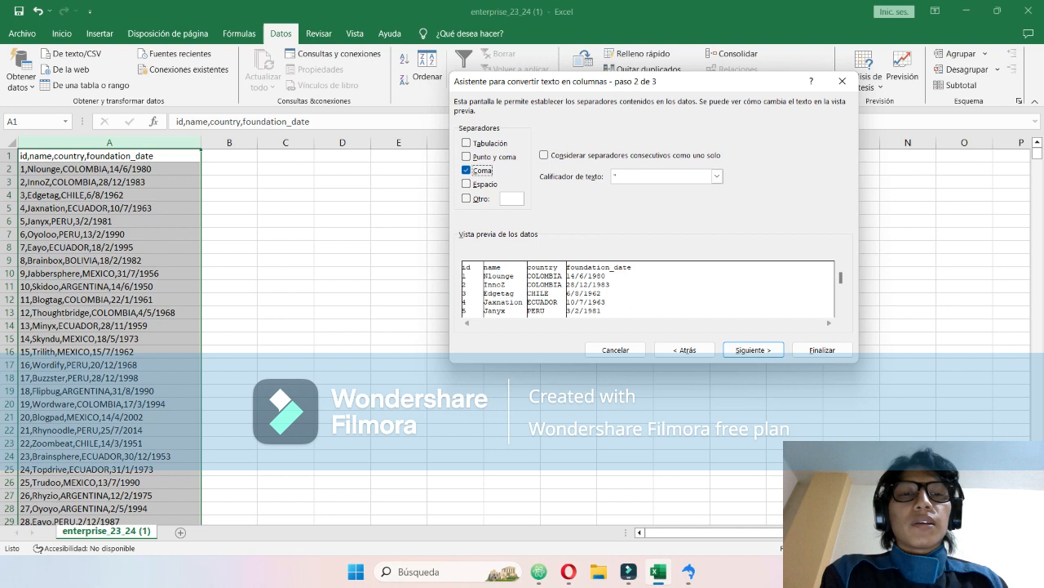
left_click(753, 350)
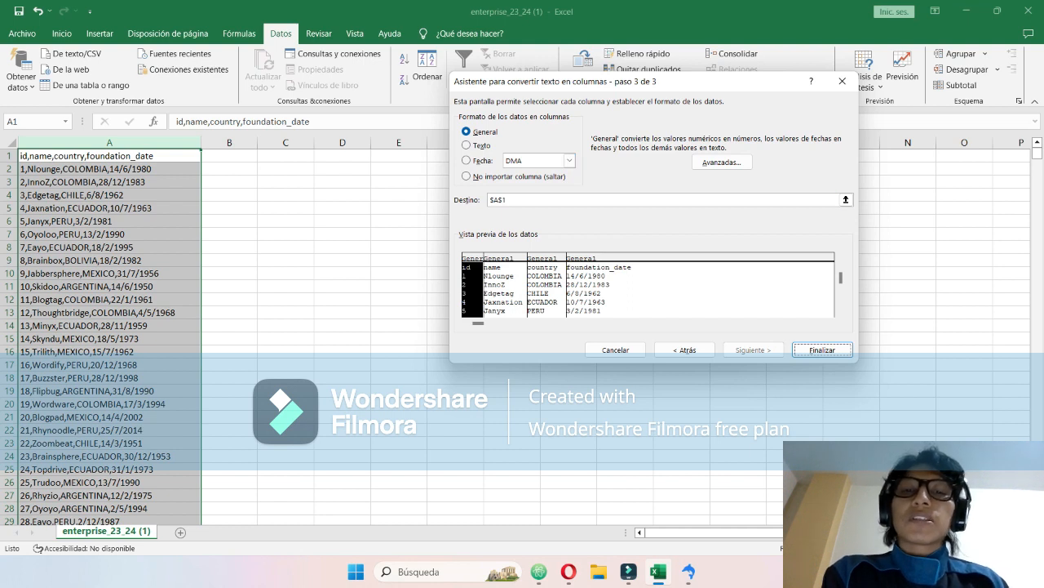
key("Return")
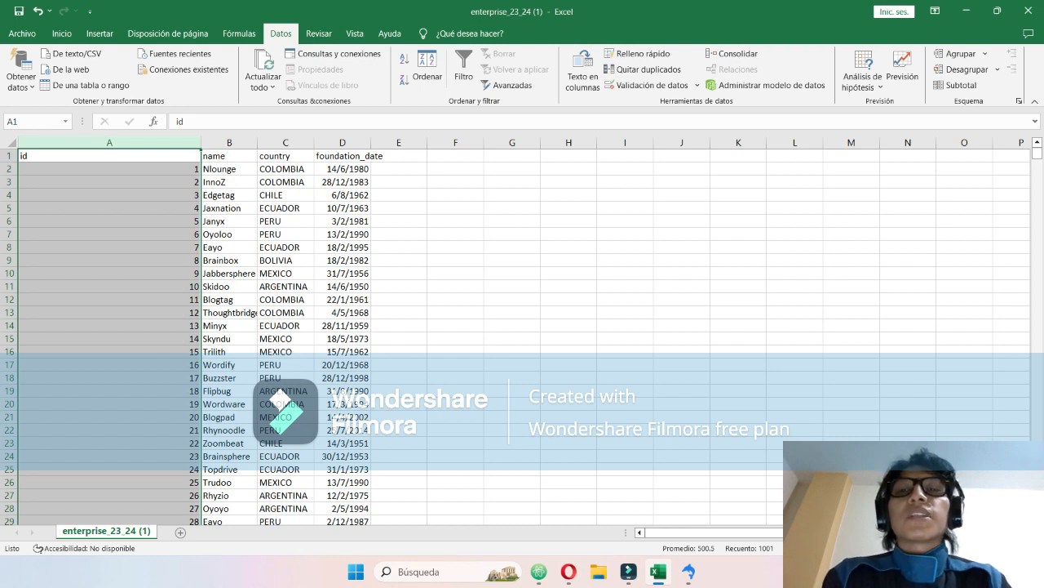
- Fit the width of the foundation_date column to its contents
double_click(371, 143)
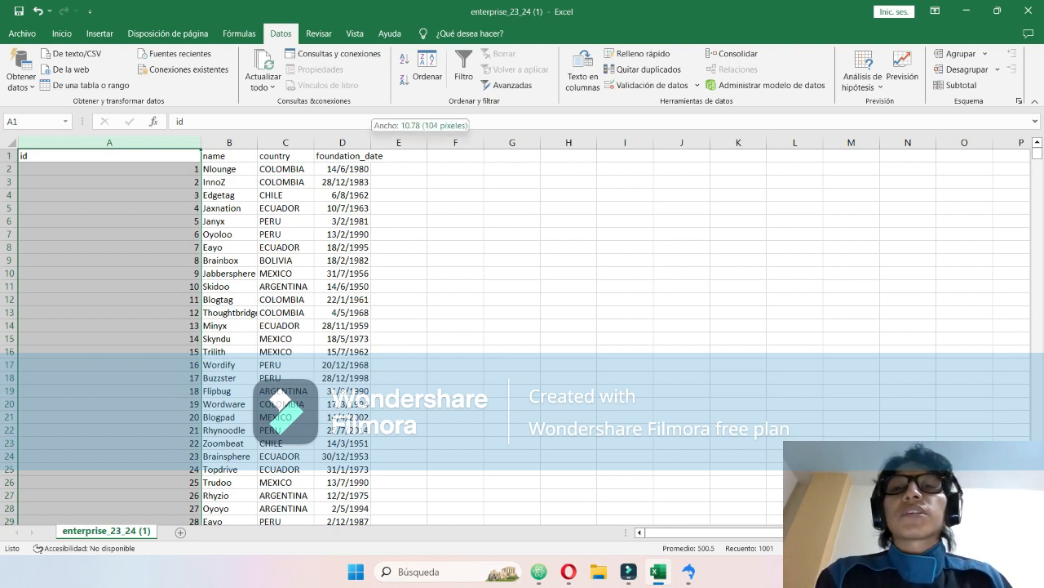
left_click(412, 169)
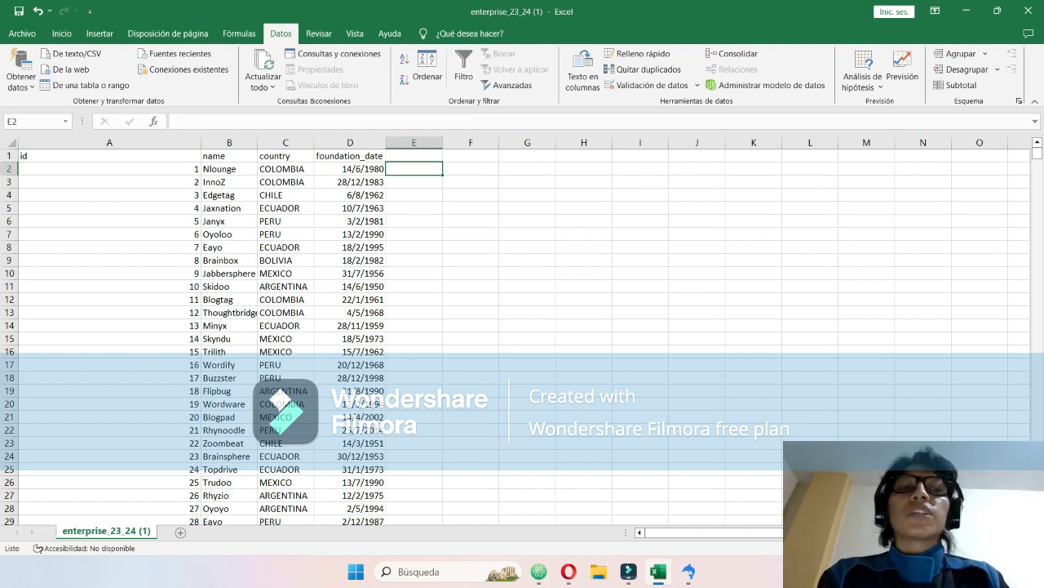
left_click(414, 156)
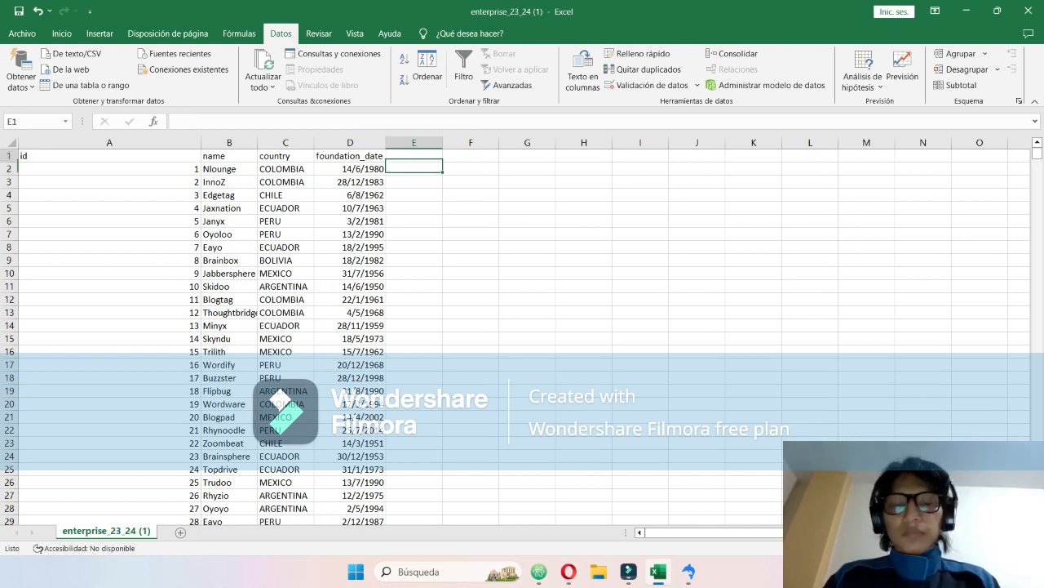
- Start a CONCAT formula in cell E2 with the opening text "insert into company"
left_click(413, 169)
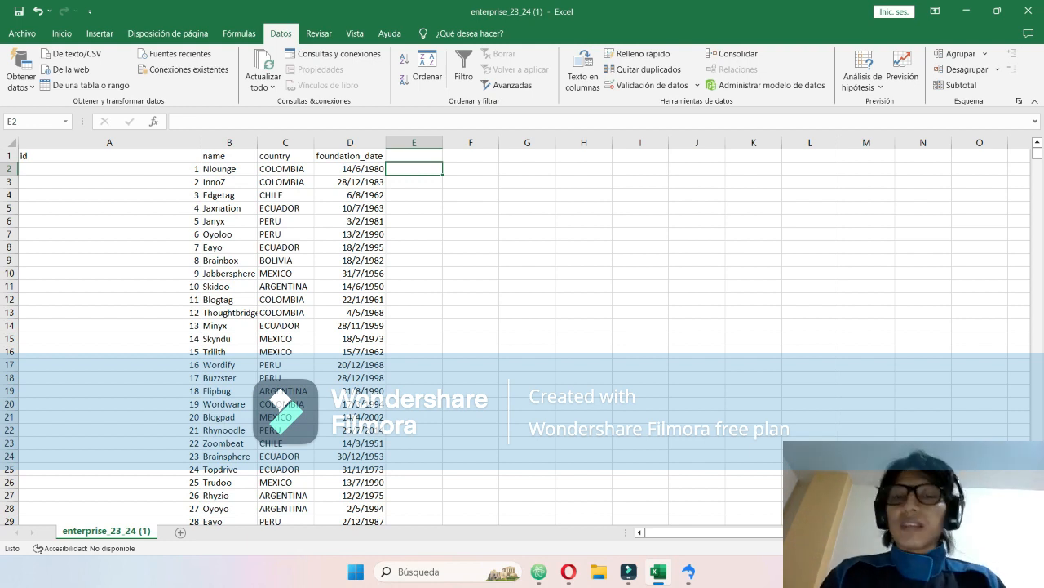
type("=")
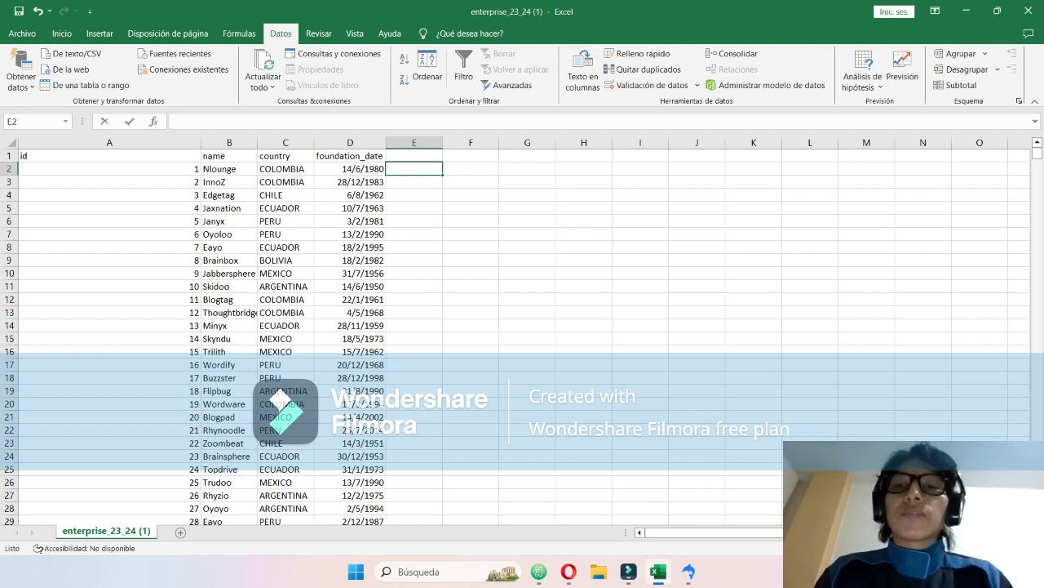
type("conca")
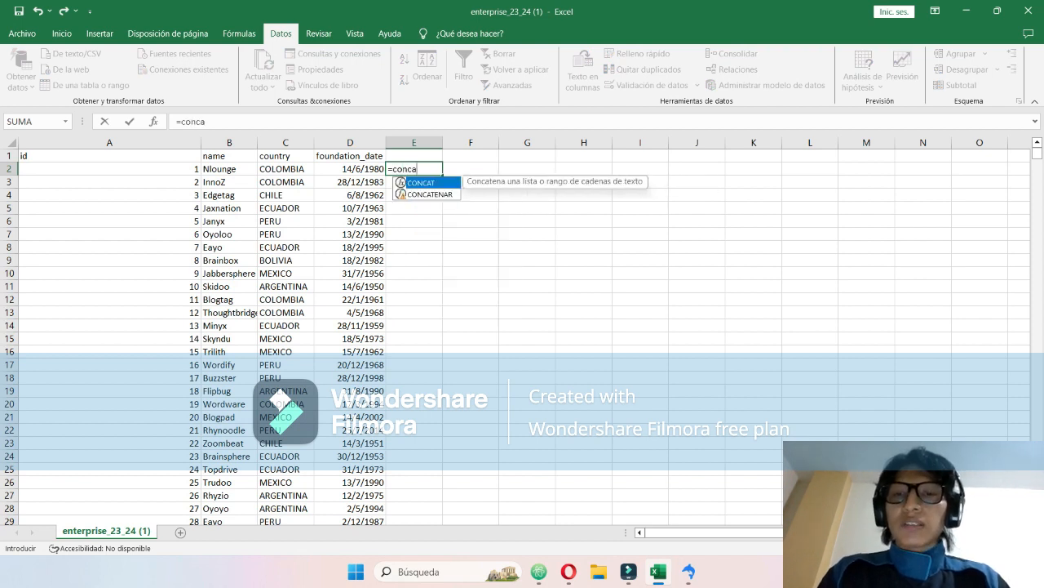
key("Tab")
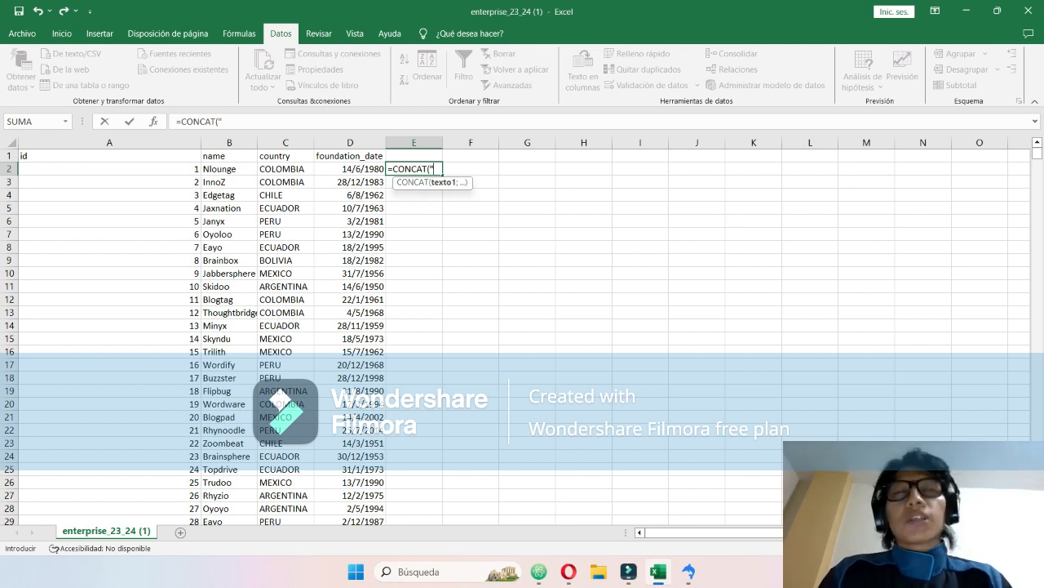
type("insert into")
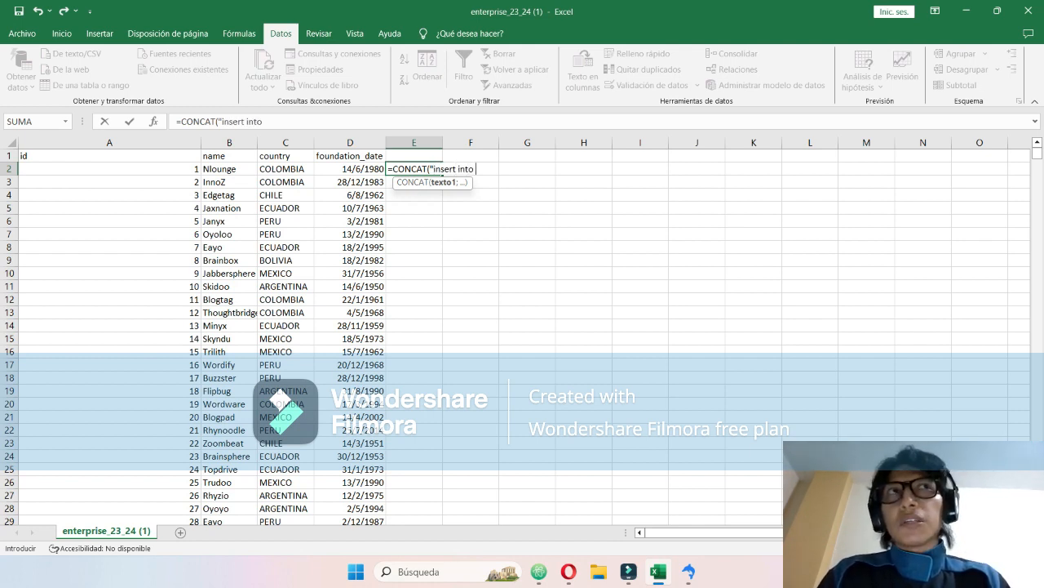
type("company")
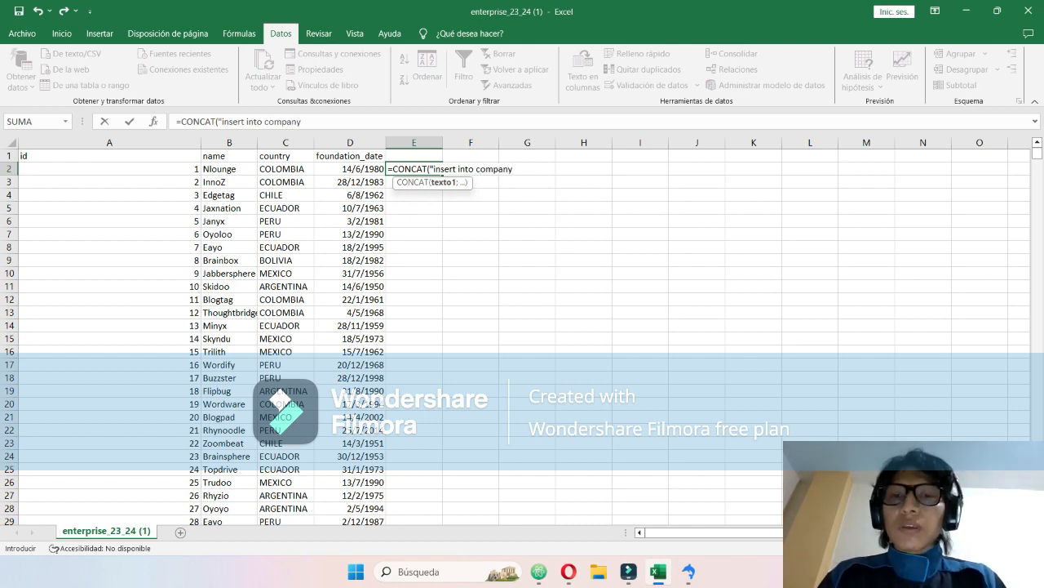
type(" values")
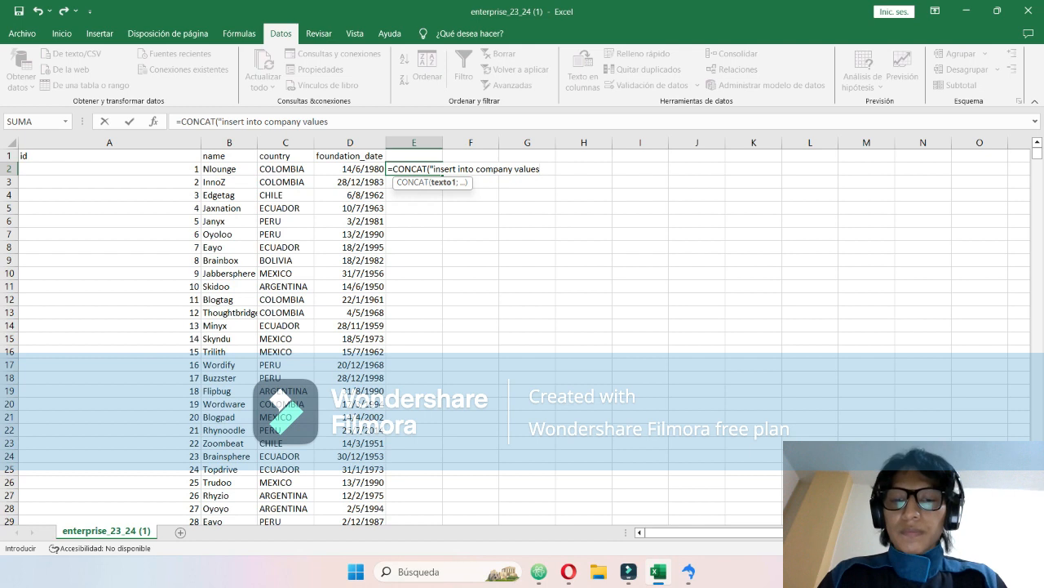
key("BackSpace")
key("BackSpace")
key("BackSpace")
key("BackSpace")
key("BackSpace")
key("BackSpace")
key("BackSpace")
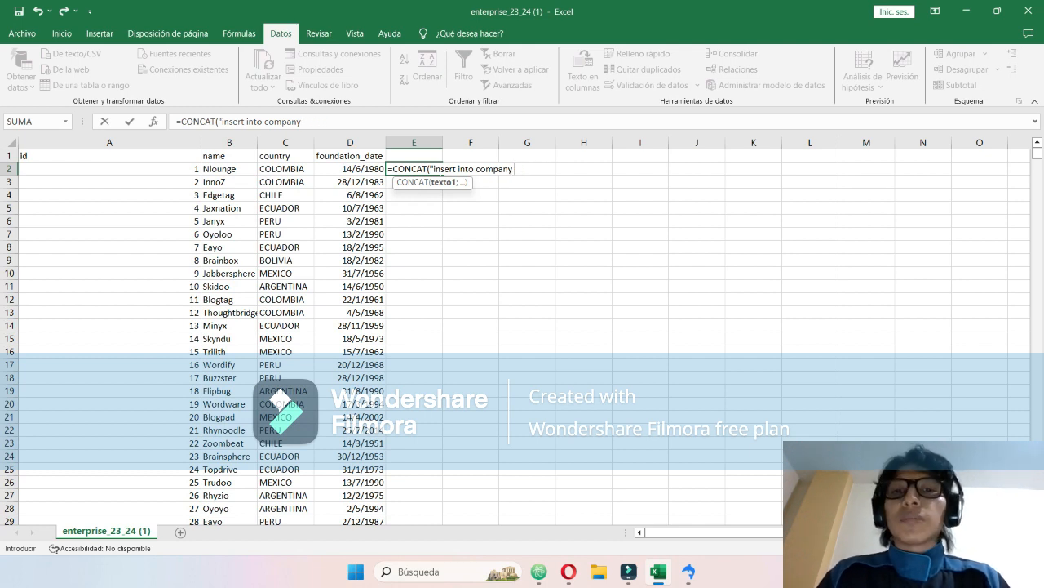
- Add the column list (name_com,country_com,date_com) directly after company in the text of E2's CONCAT formula
type("()")
key("Return")
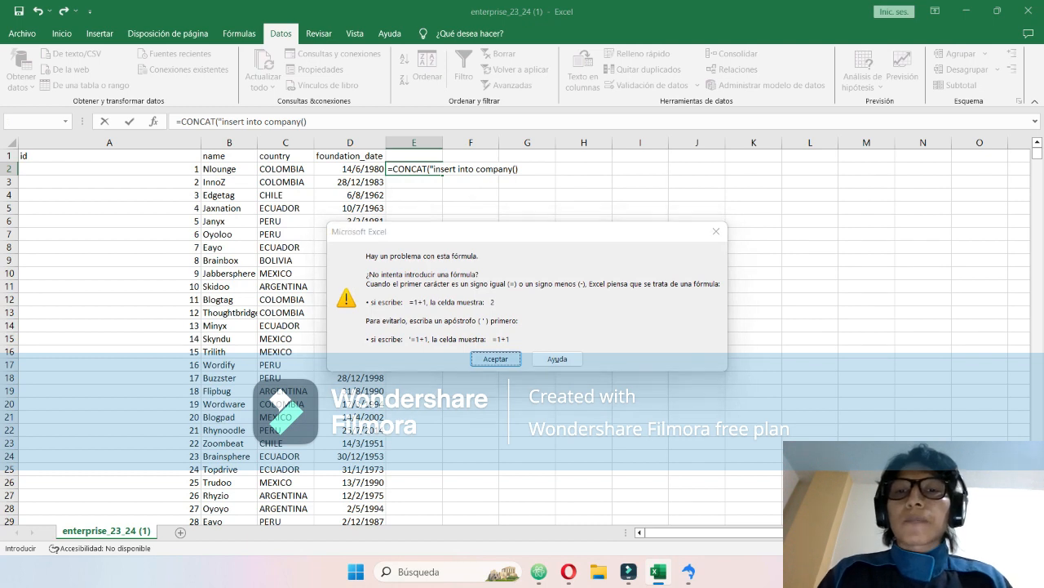
key("Return")
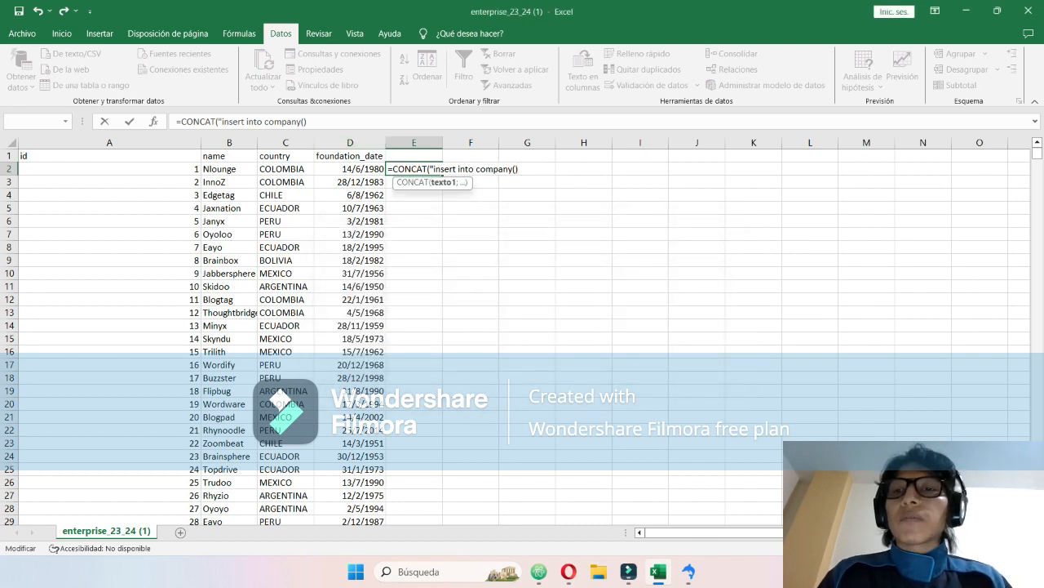
left_click(303, 121)
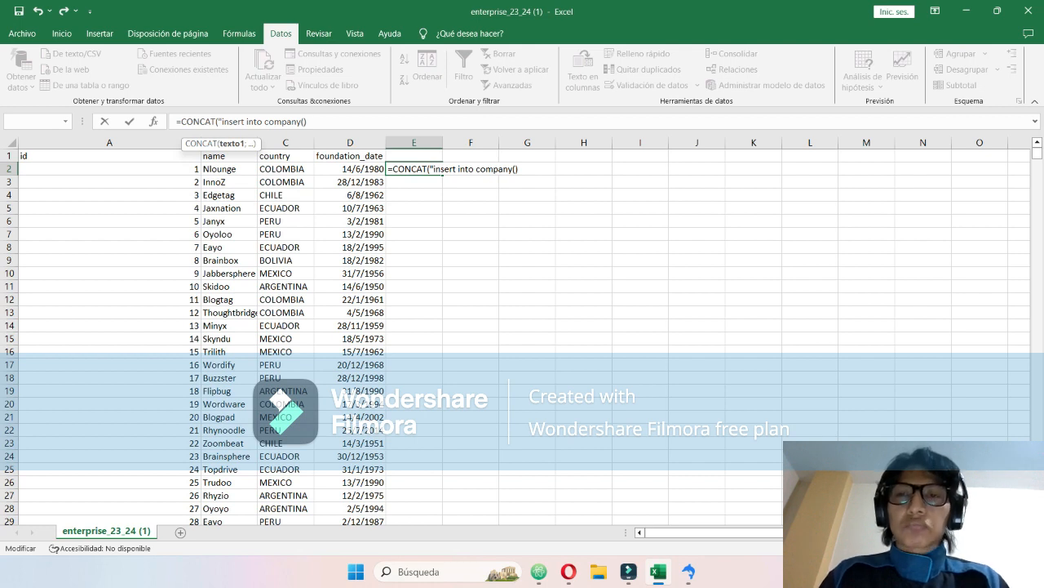
type("name")
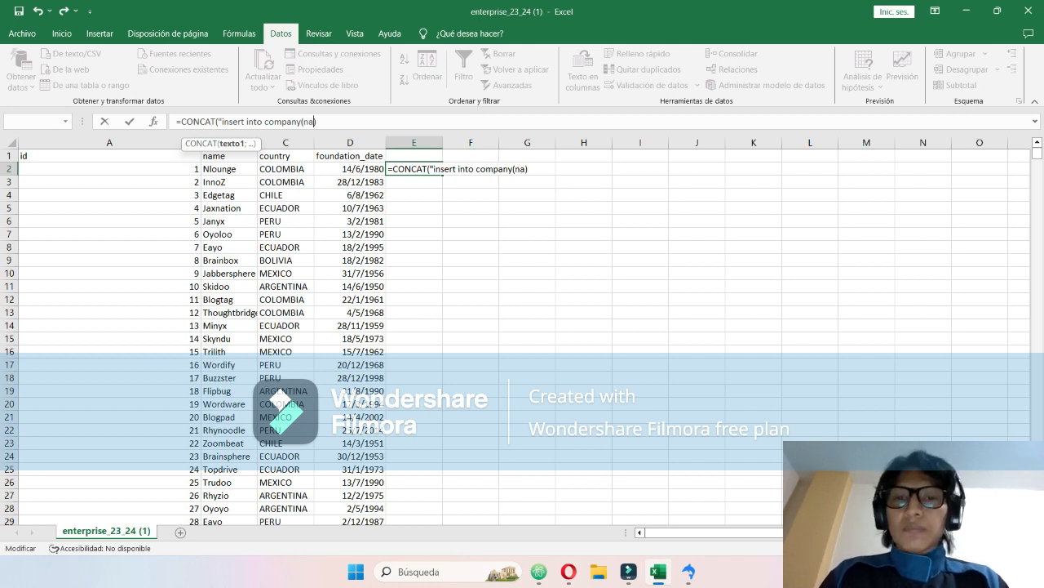
type("com")
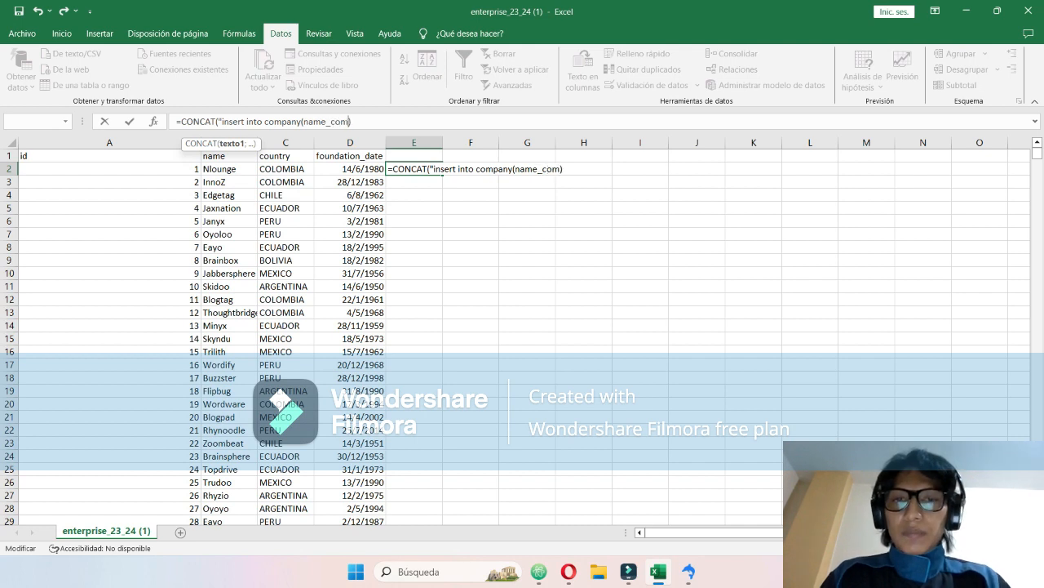
type(",country)")
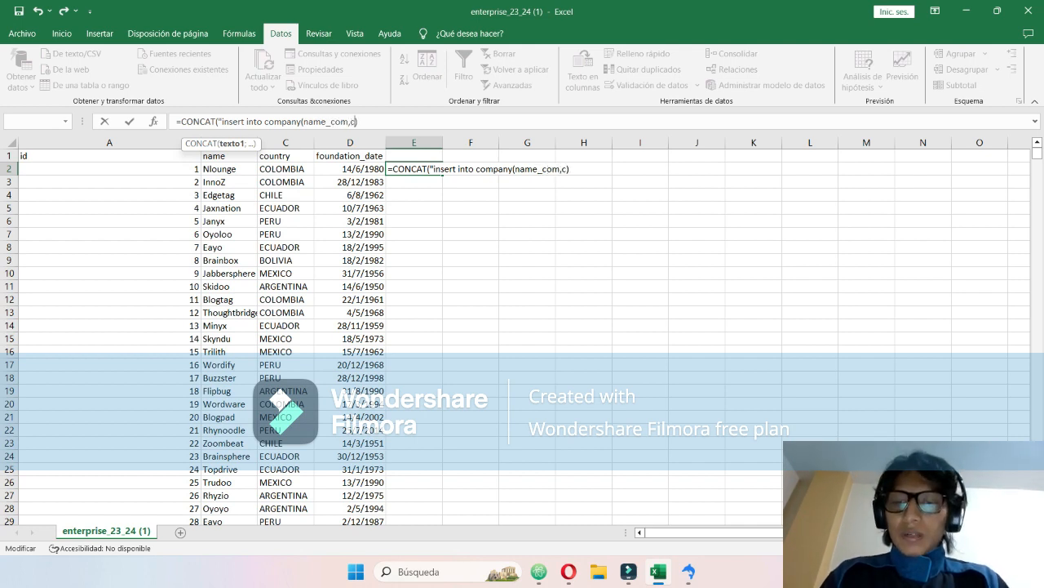
key("Left")
type("_com")
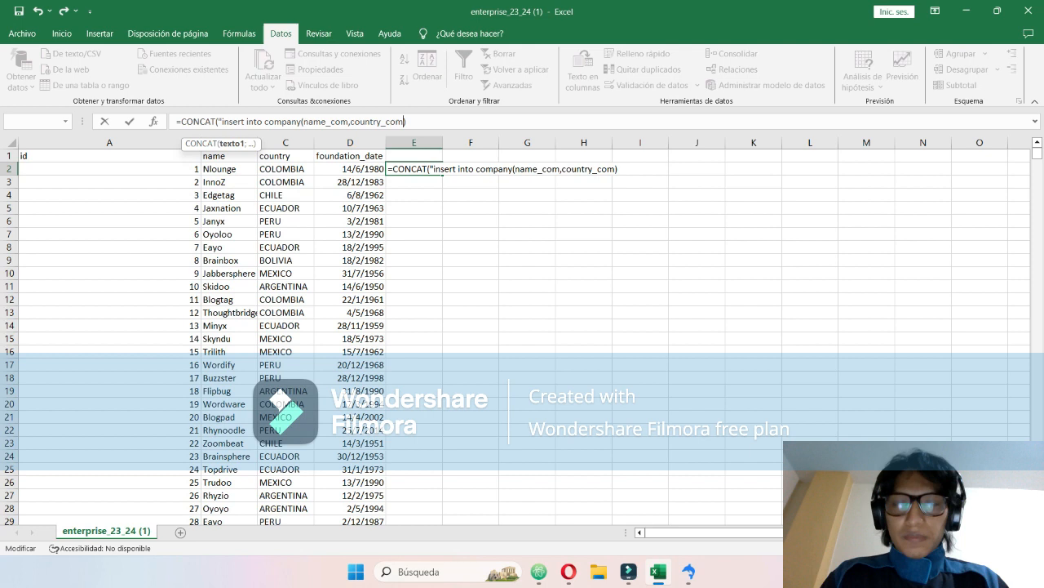
type(",date_com")
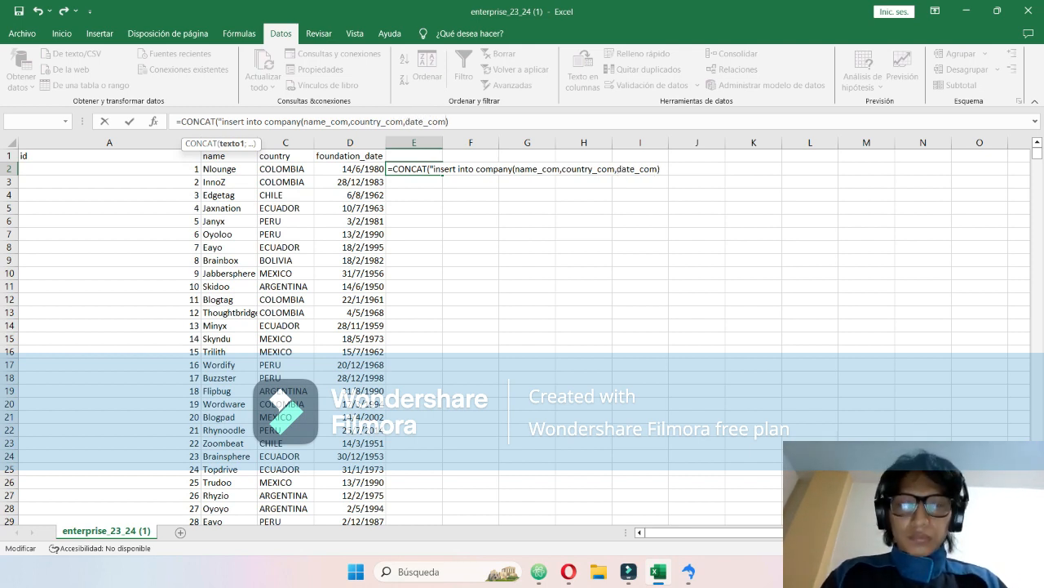
- Continue the formula's first text with " values (´", close the string and add a semicolon separator
key("Right")
type("val")
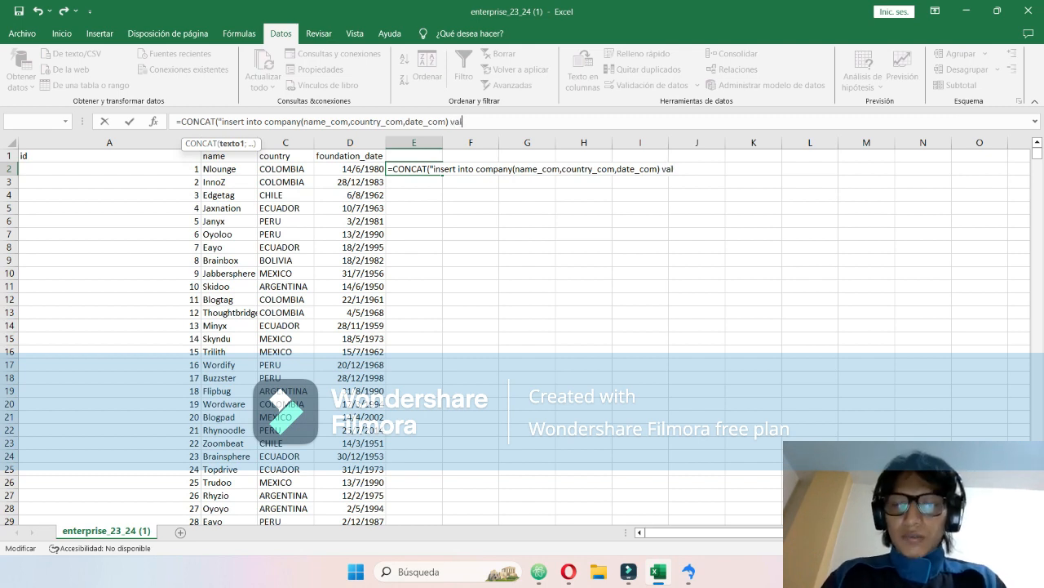
type("ues ()")
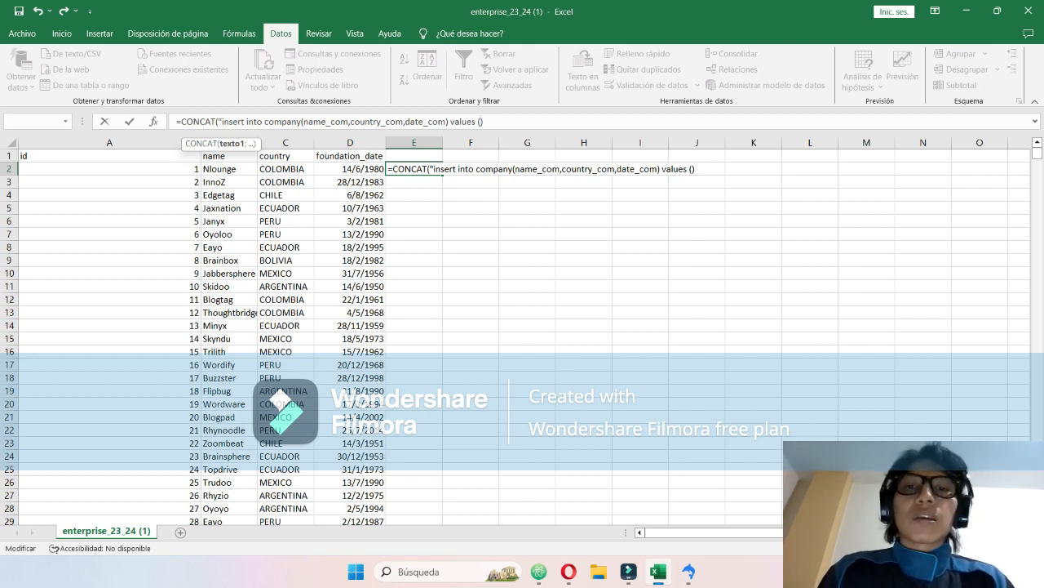
type("\"")
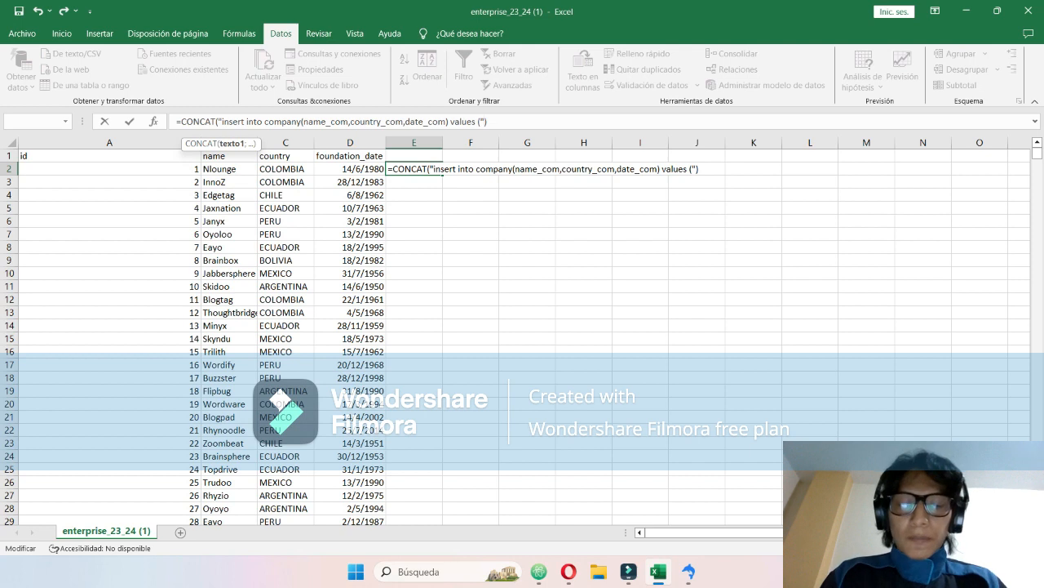
type(";")
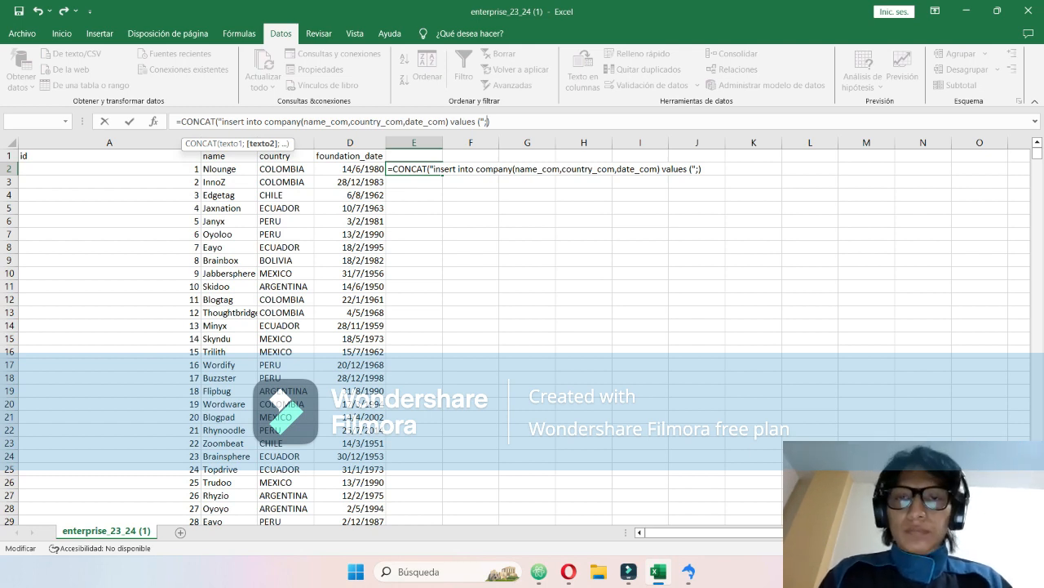
key("Left")
key("Left")
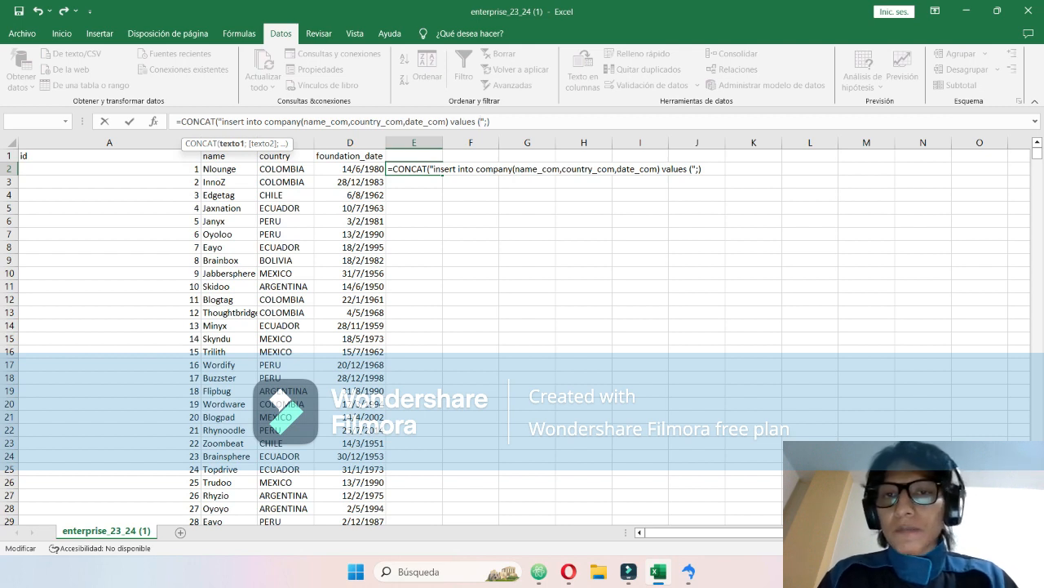
type("'")
key("BackSpace")
key("Right")
key("Right")
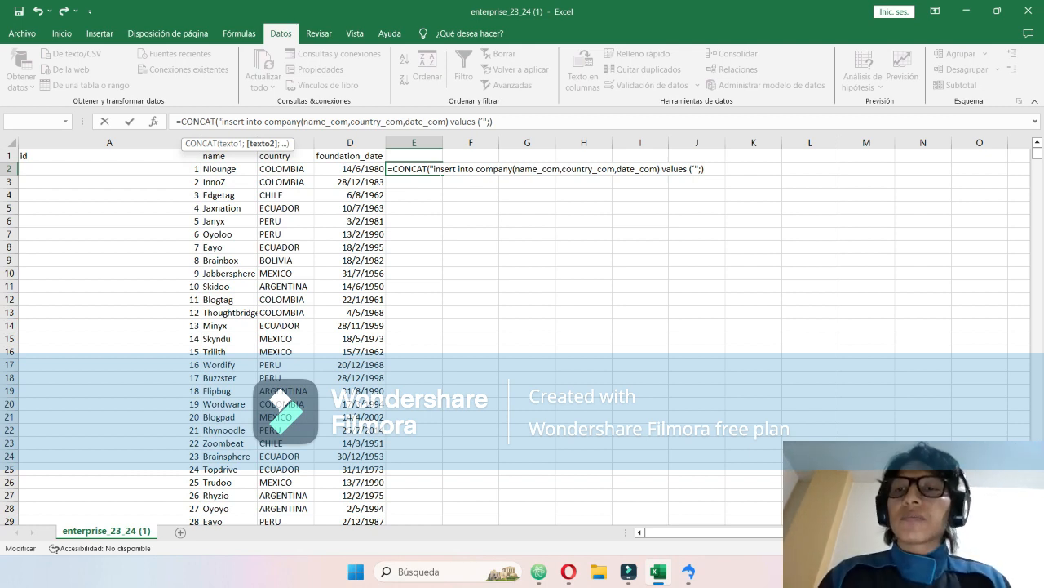
- Add a reference to the company name in B2 as the second CONCAT argument, followed by a semicolon
left_click(229, 169)
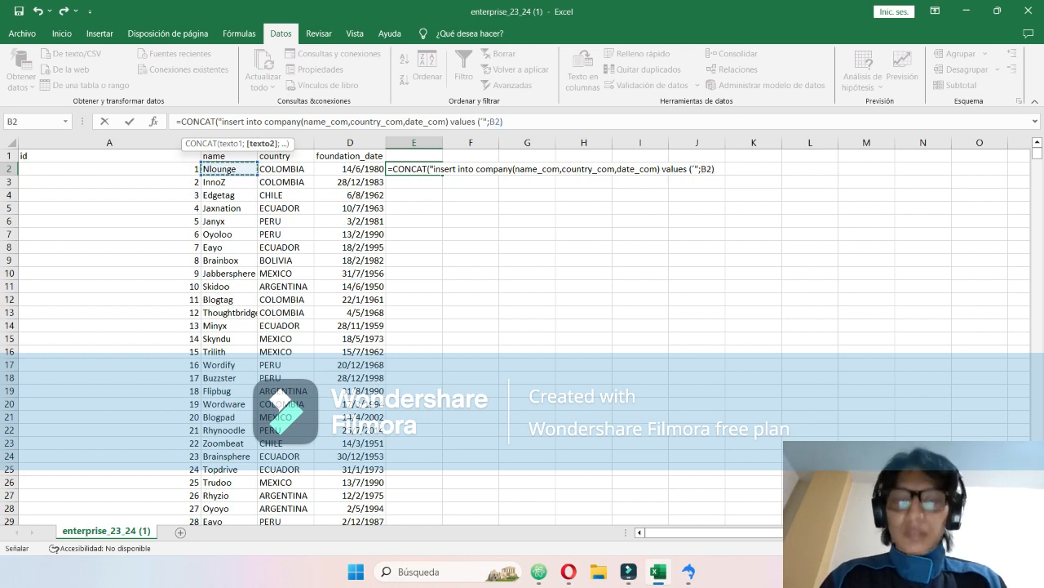
key("F8")
key("BackSpace")
key("BackSpace")
key("BackSpace")
key("BackSpace")
key("BackSpace")
type("B2;")
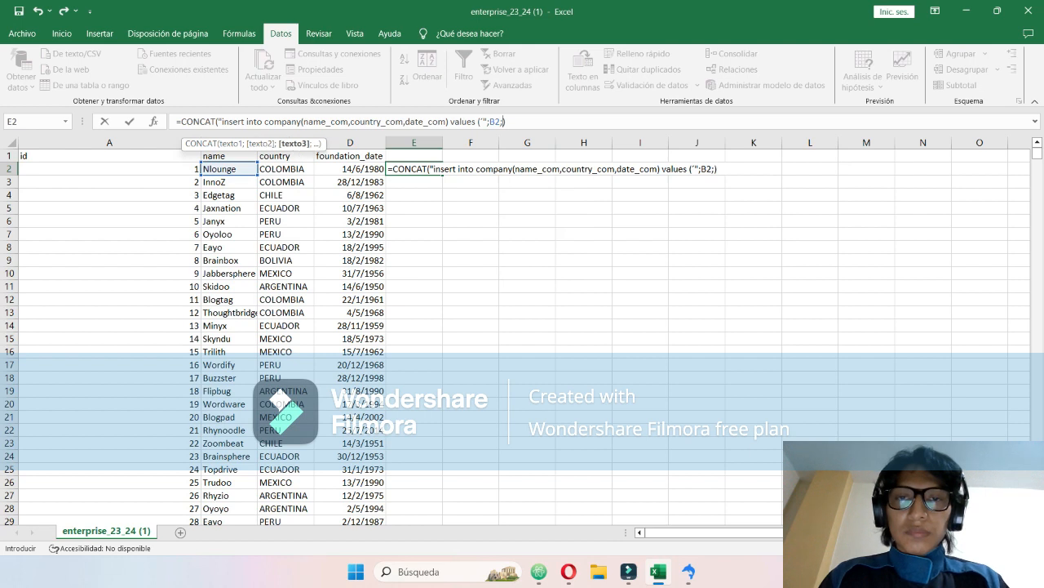
- Begin the third CONCAT argument as a text string starting with ´ and a comma
type("\"")
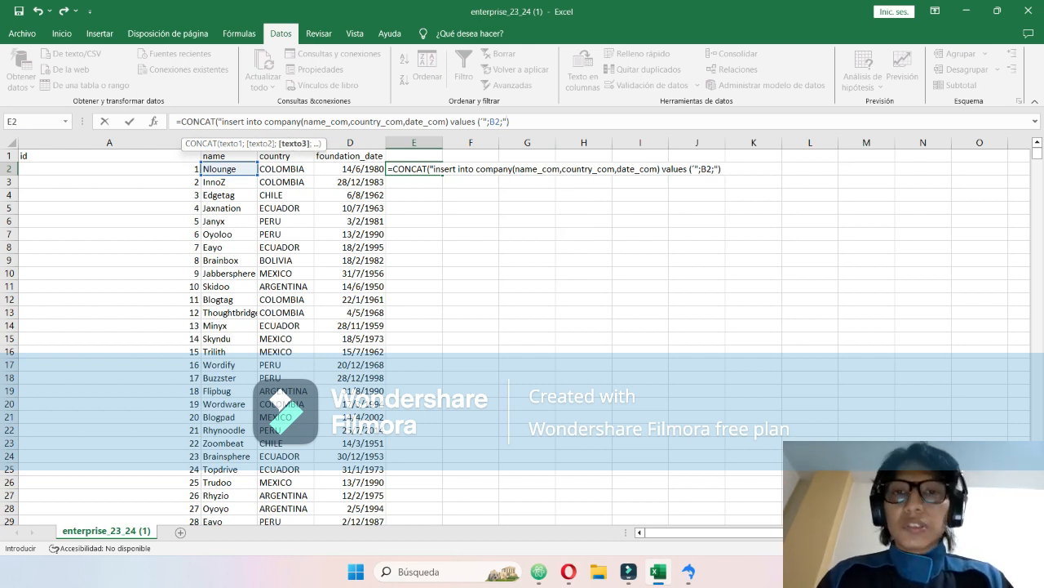
type("'")
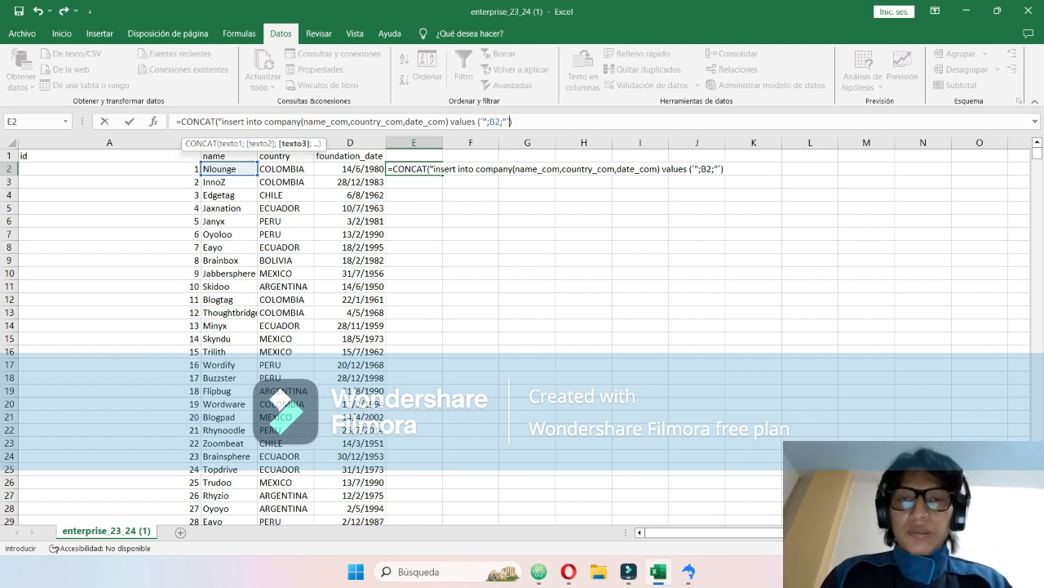
type(",")
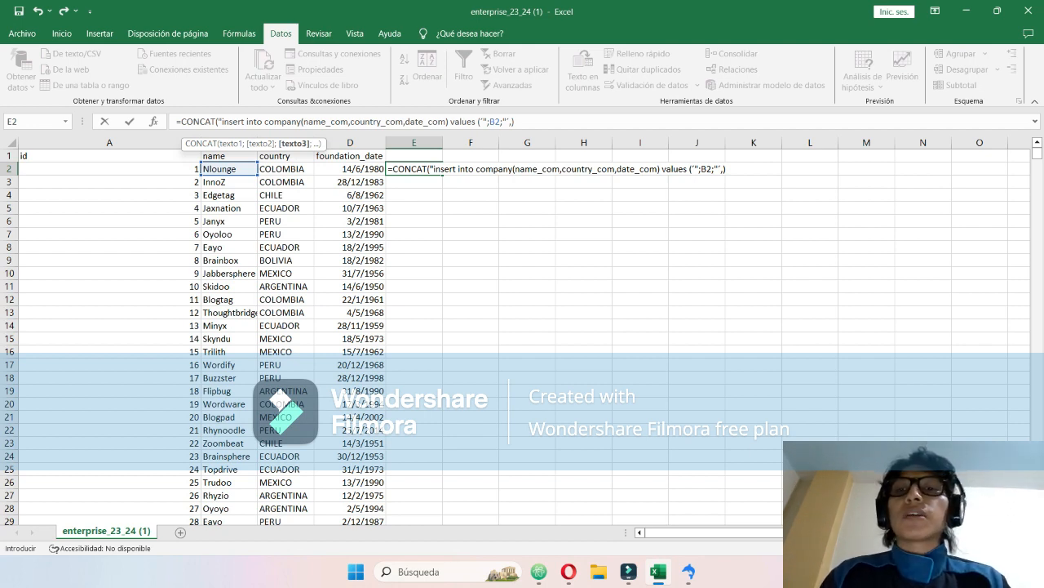
type("\"")
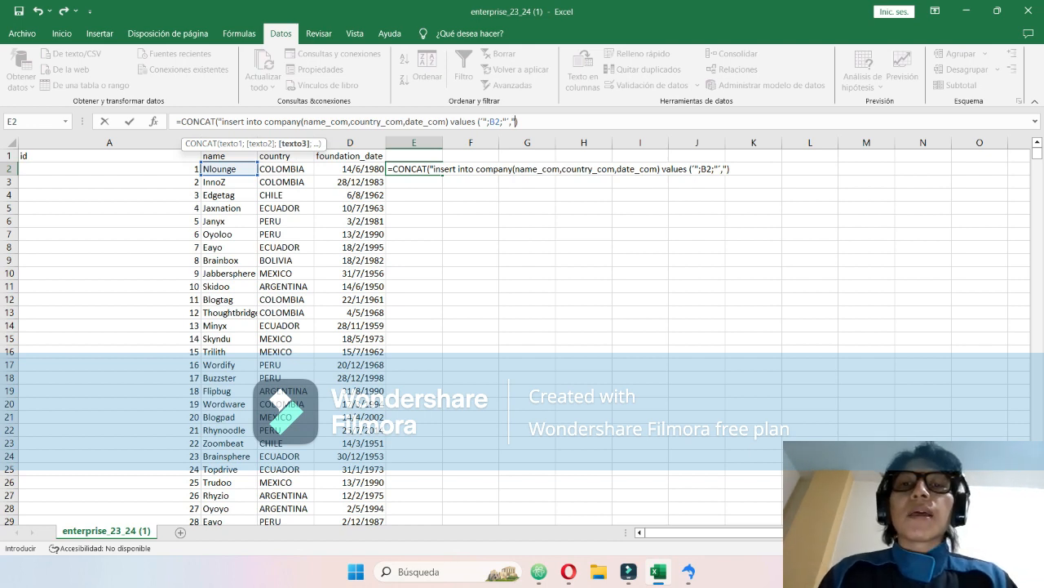
type(";")
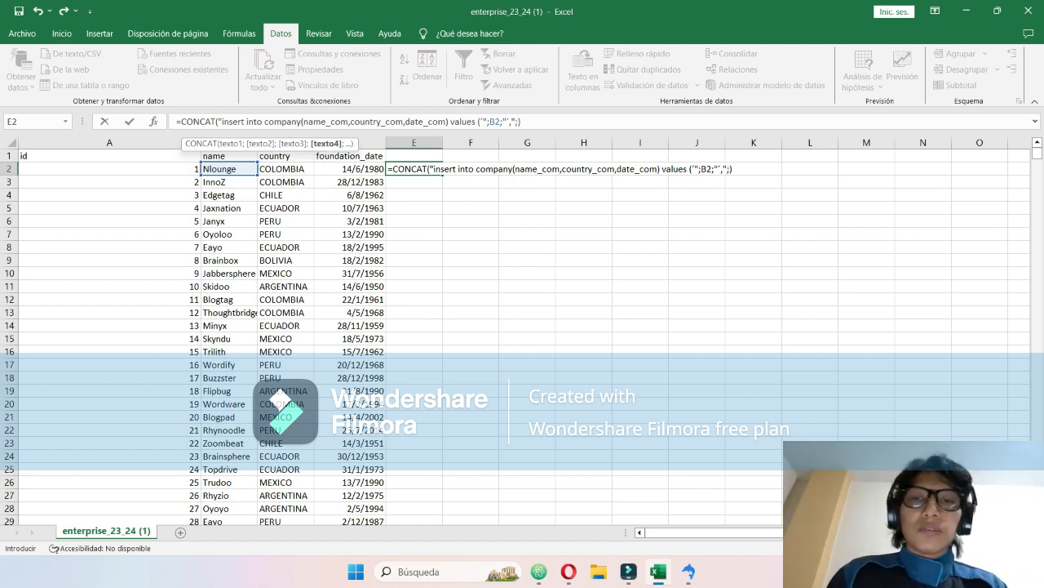
type("\"")
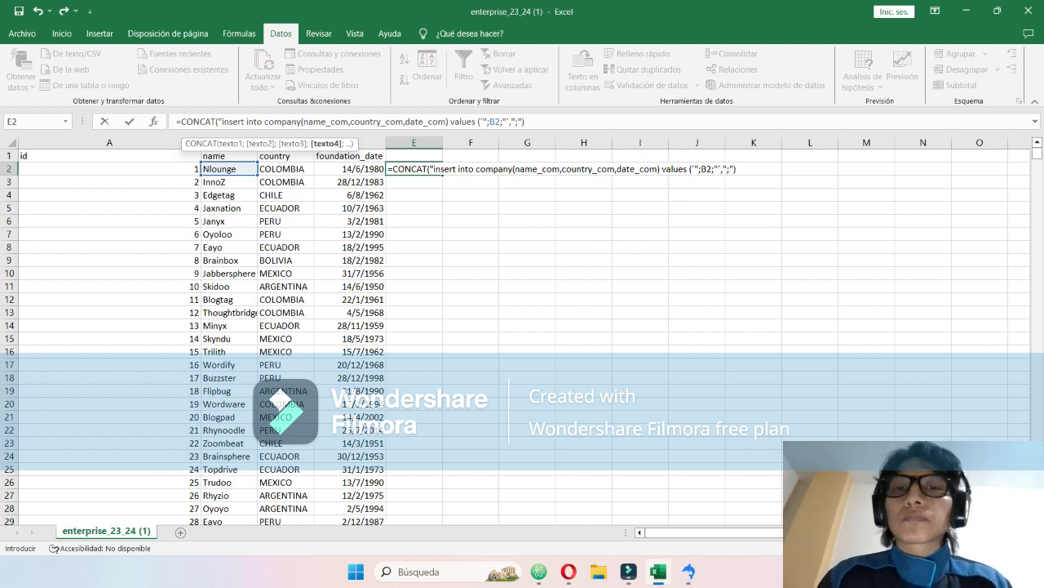
key("BackSpace")
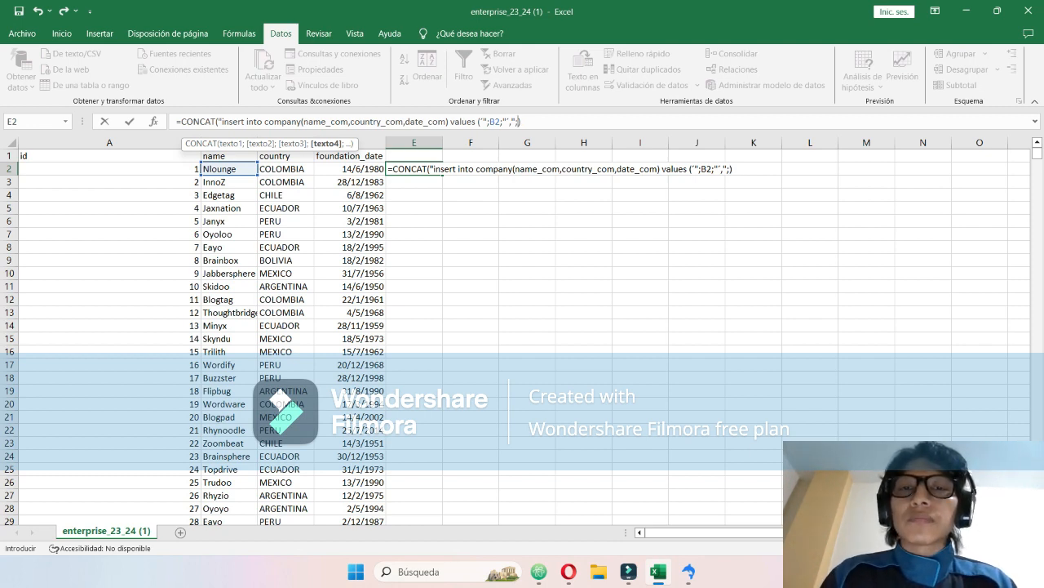
type("\"")
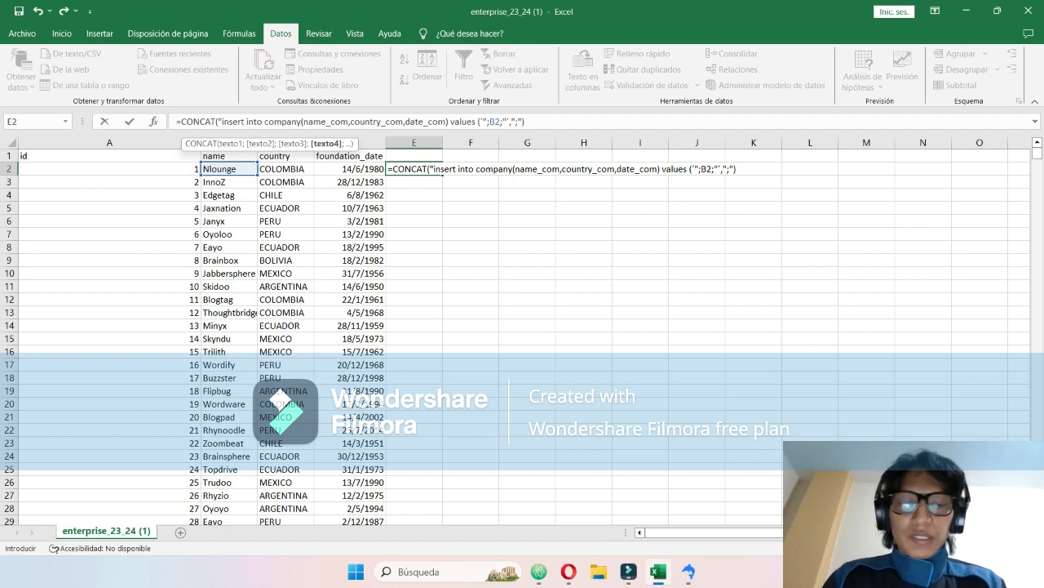
key("BackSpace")
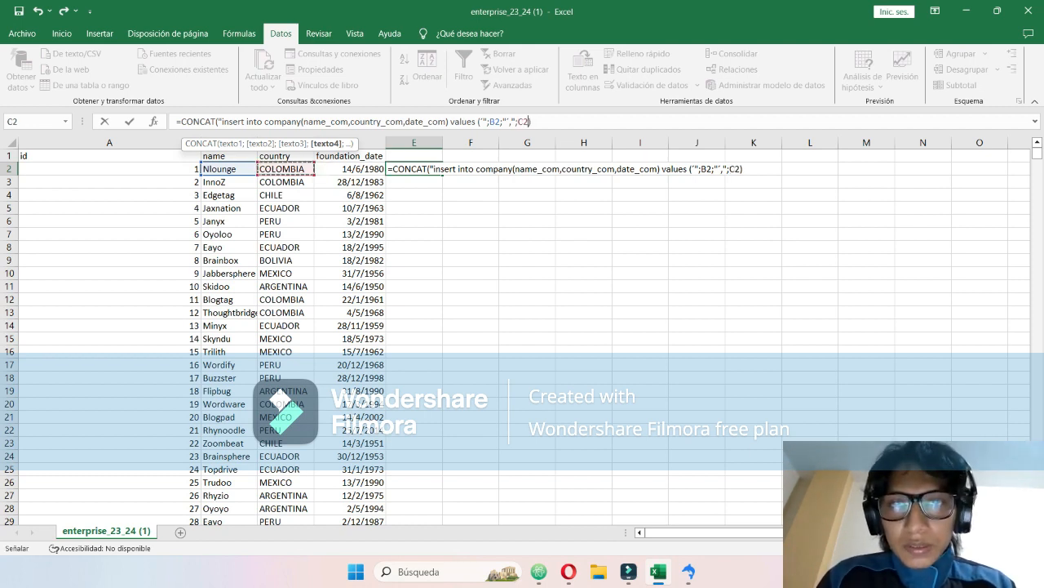
type("E")
key("BackSpace")
key("BackSpace")
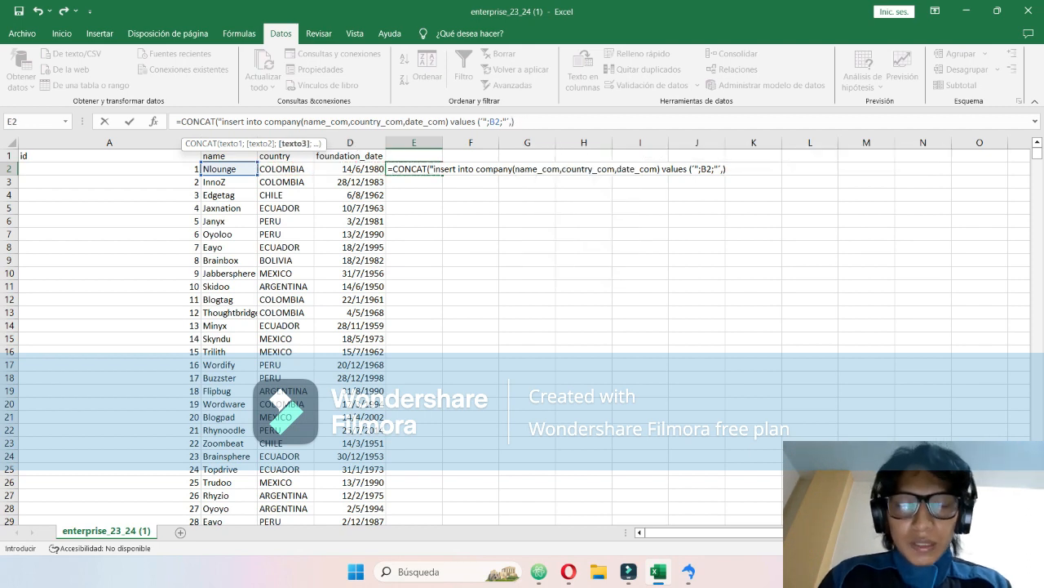
- Complete the third argument as "´,´" and add the country cell C2 as the fourth CONCAT argument
type("'")
key("BackSpace")
type("\";")
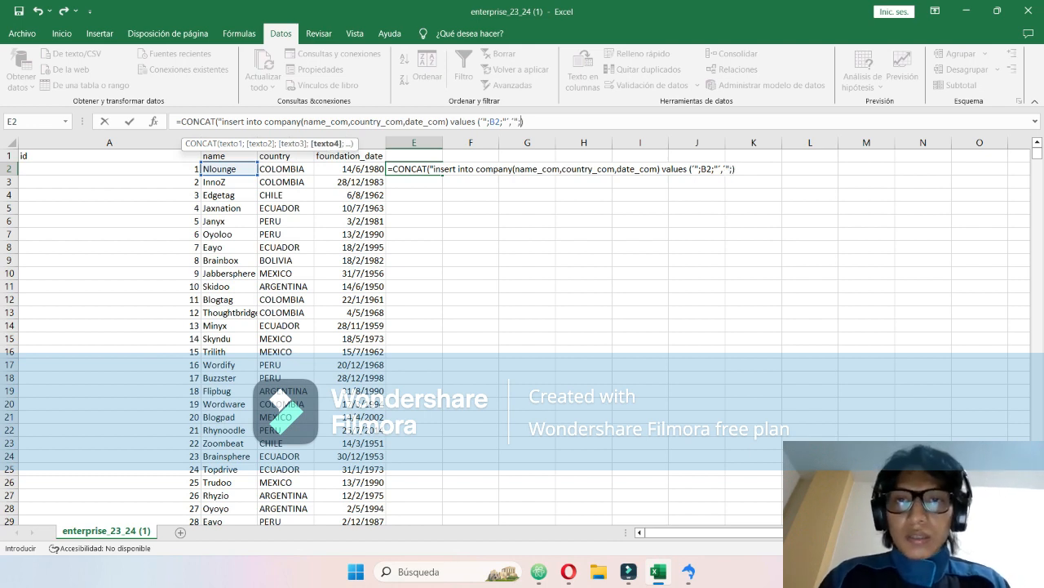
left_click(286, 169)
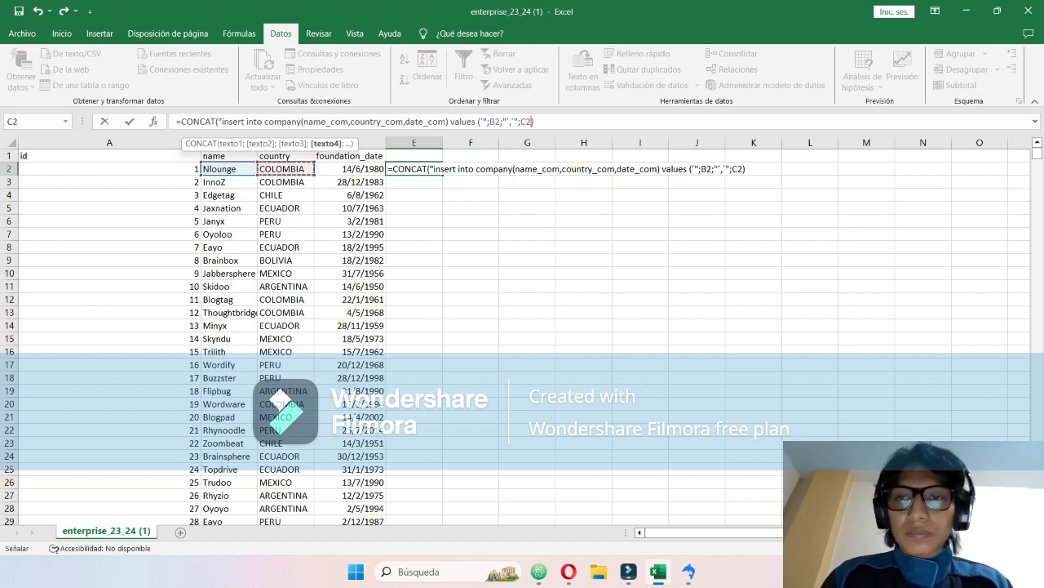
- Add the text "´,´" as the CONCAT argument after C2 to separate the country from the date
type(";\"")
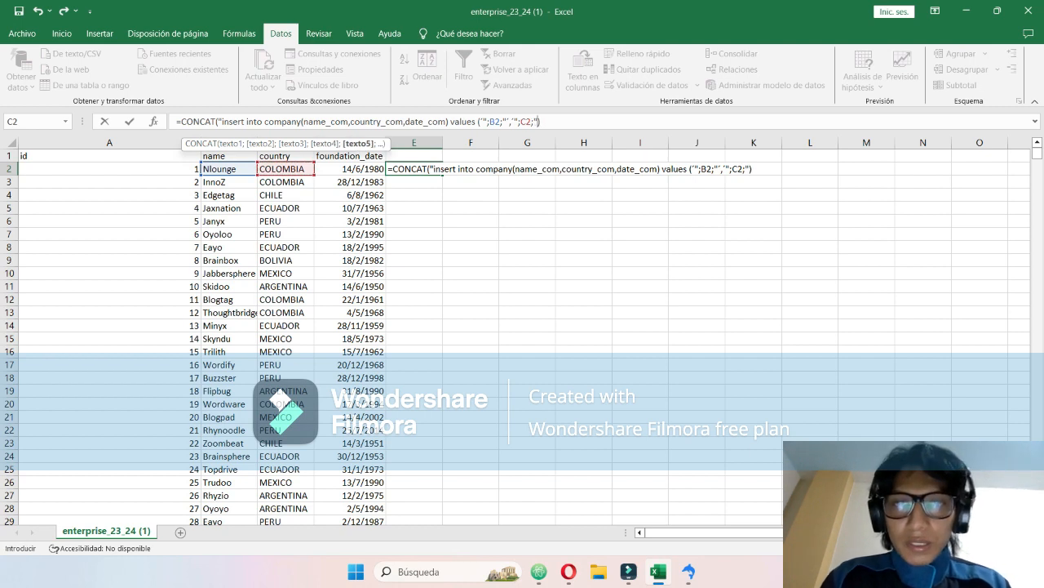
type("'")
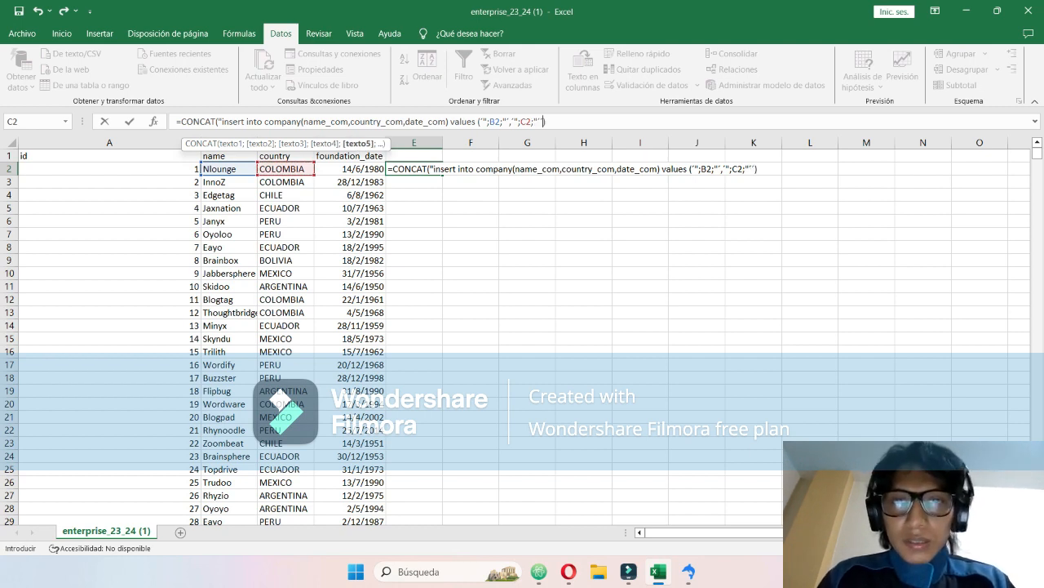
type(",")
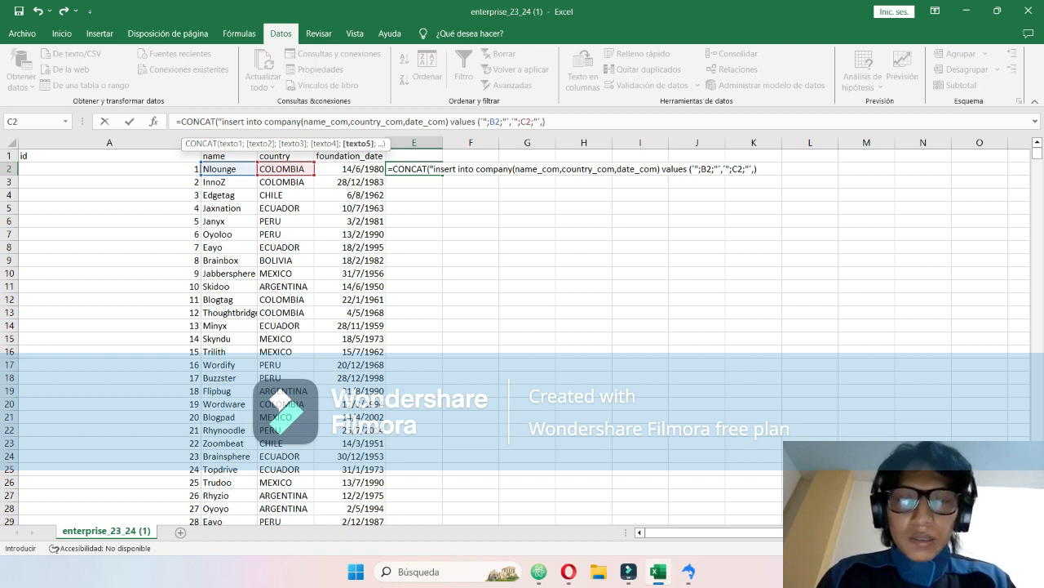
type("'")
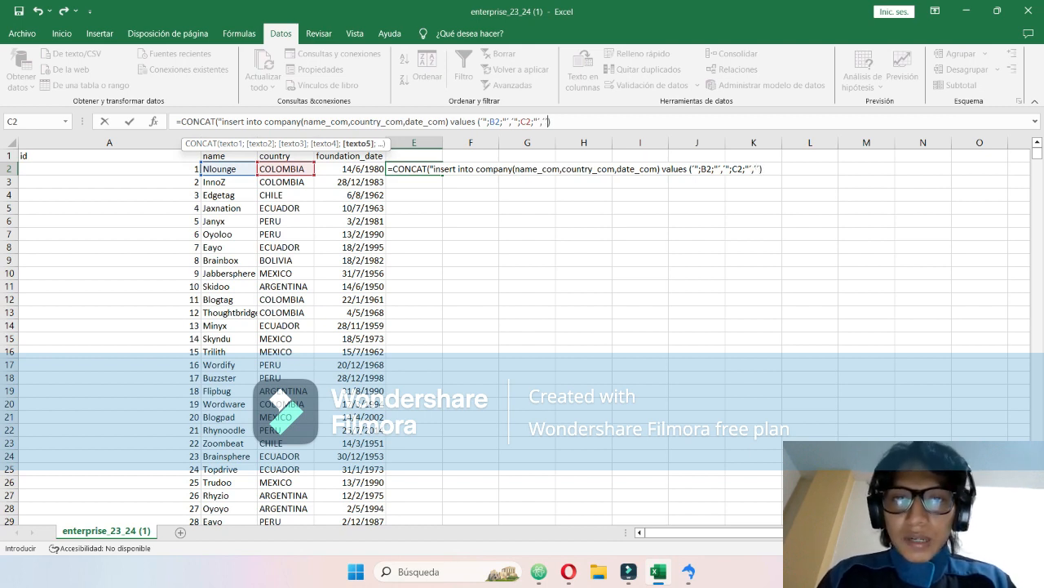
type("\"")
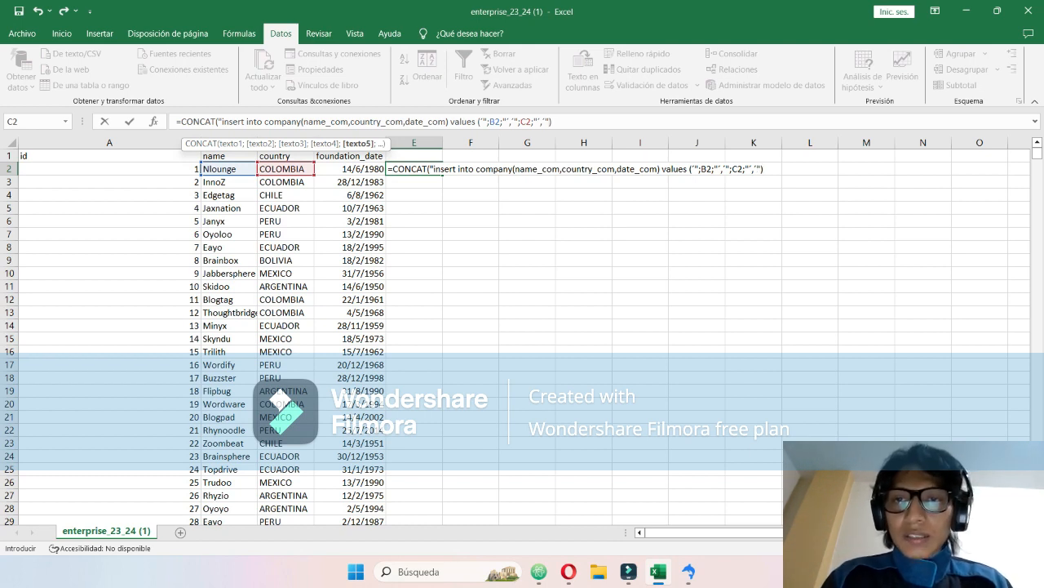
- Extend the CONCAT formula in E2 with the foundation date cell D2 as the argument after the last "´,´" text
left_click(350, 169)
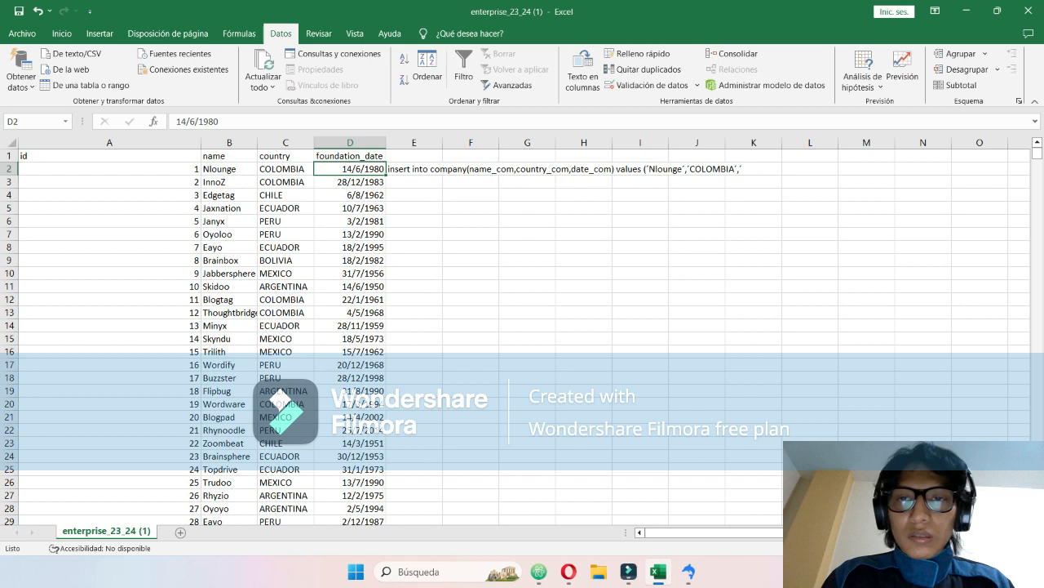
left_click(414, 169)
left_click(549, 121)
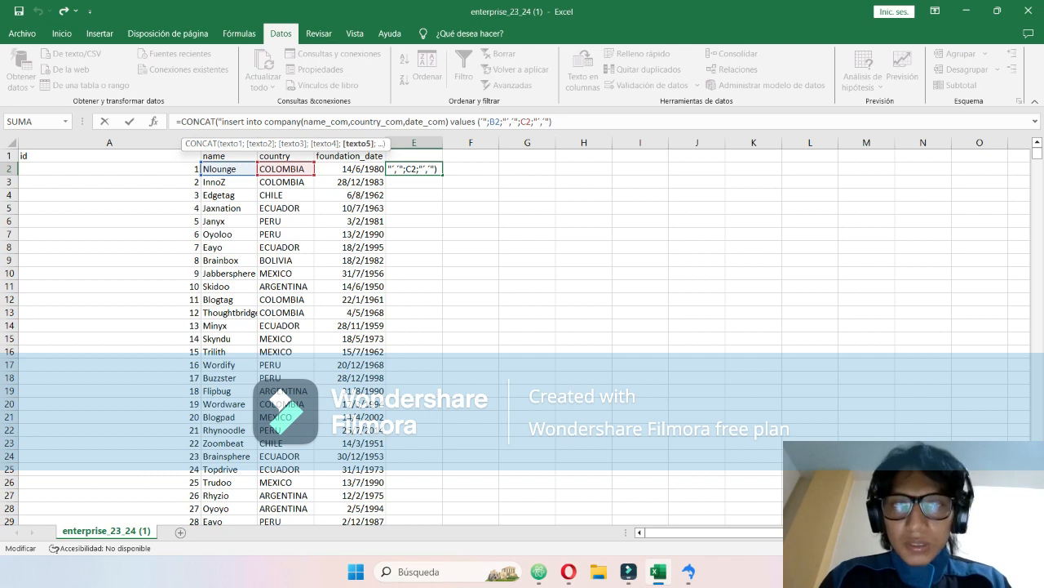
type(";")
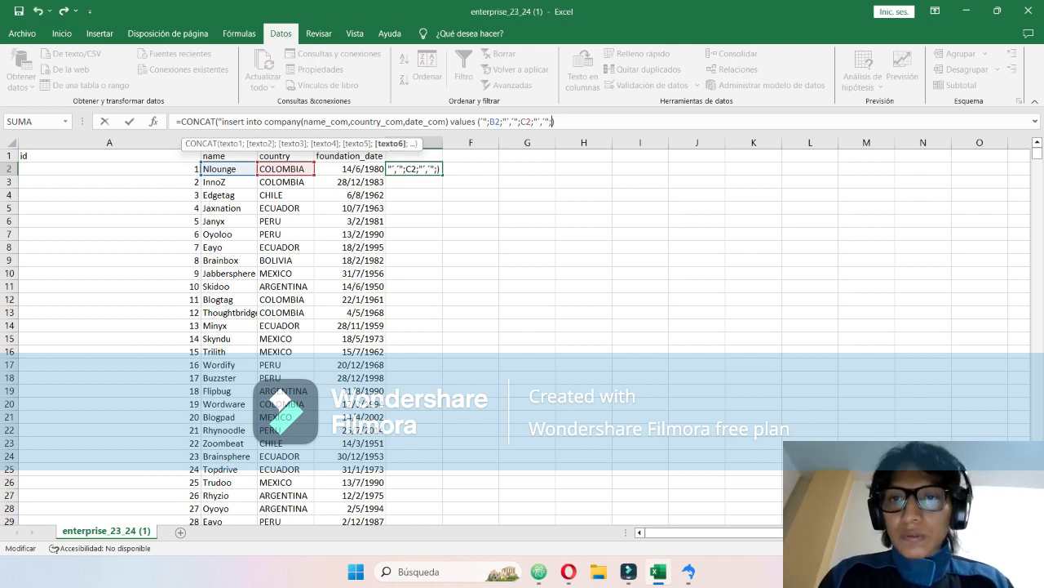
left_click(350, 169)
type("\"")
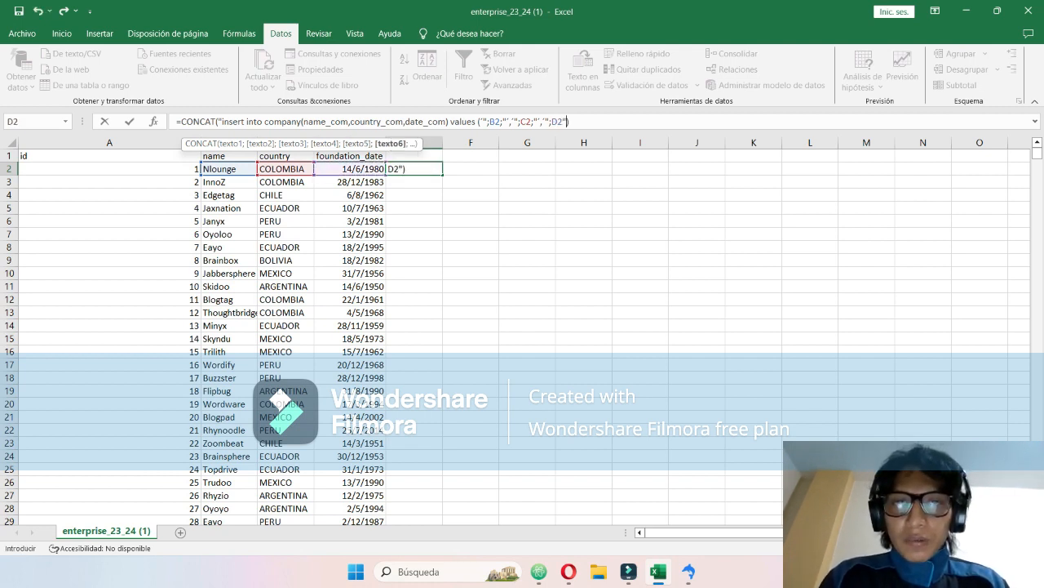
key("BackSpace")
- Finish the E2 formula with the closing text "´);" after D2 and widen column E to fit the statement
type(";\"")
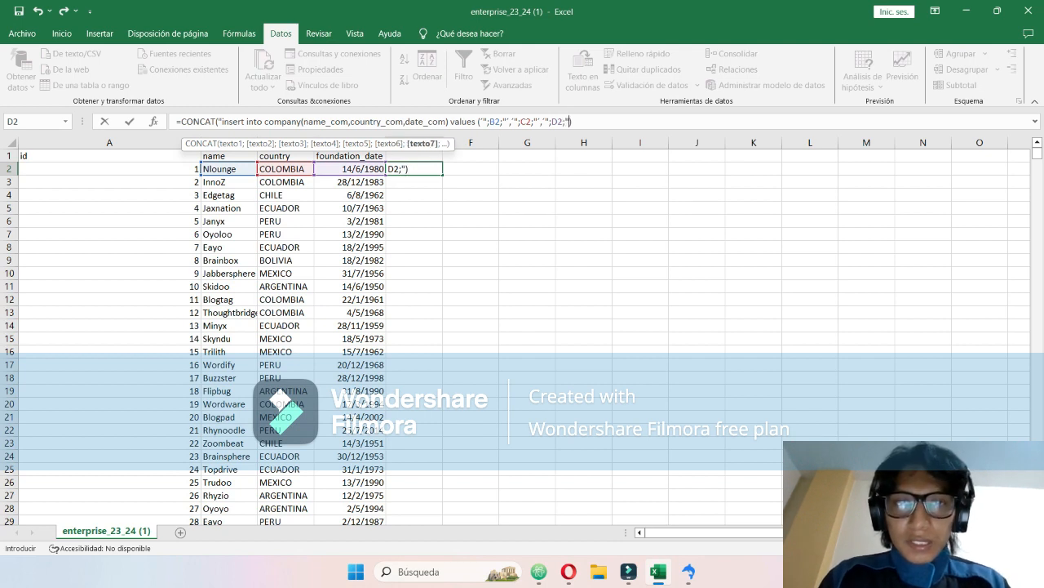
type("'\"")
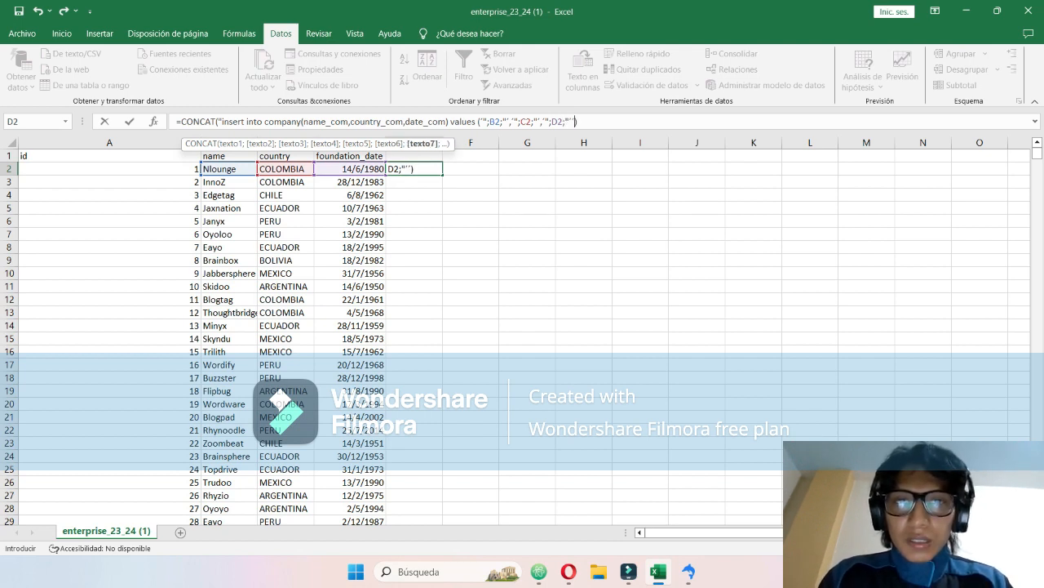
key("BackSpace")
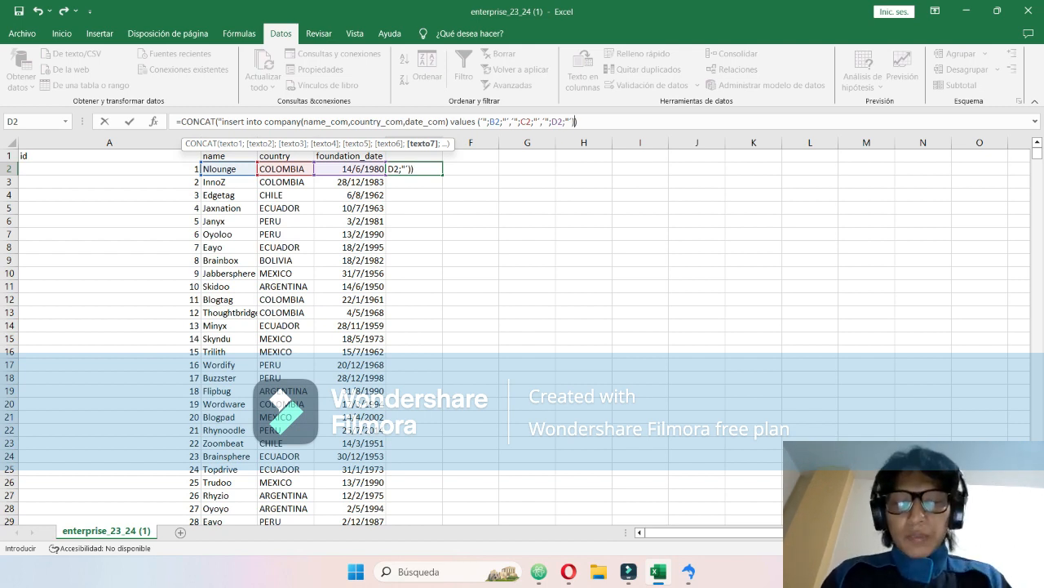
type(";\"")
key("Return")
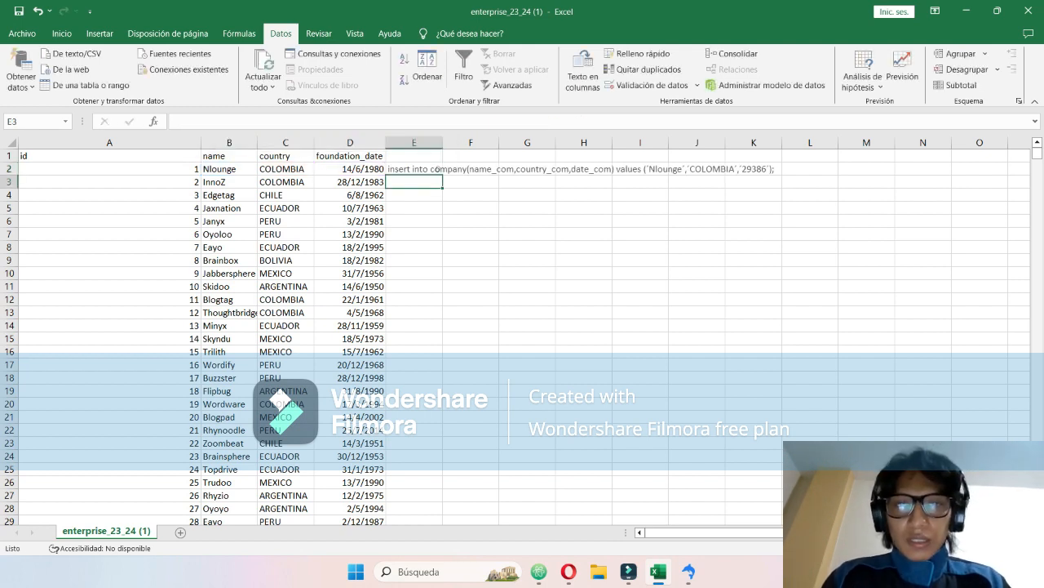
left_click(413, 169)
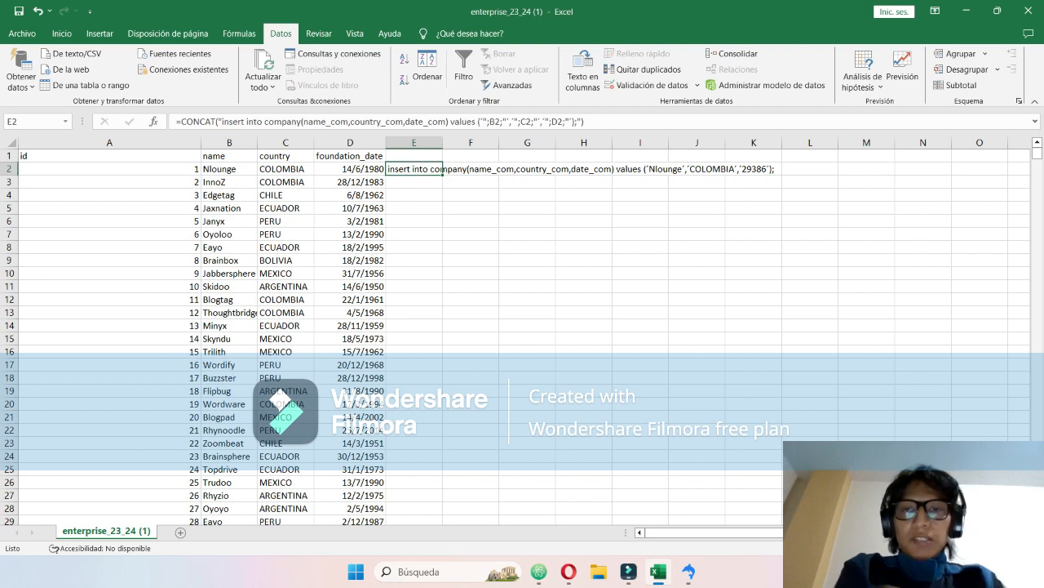
double_click(443, 143)
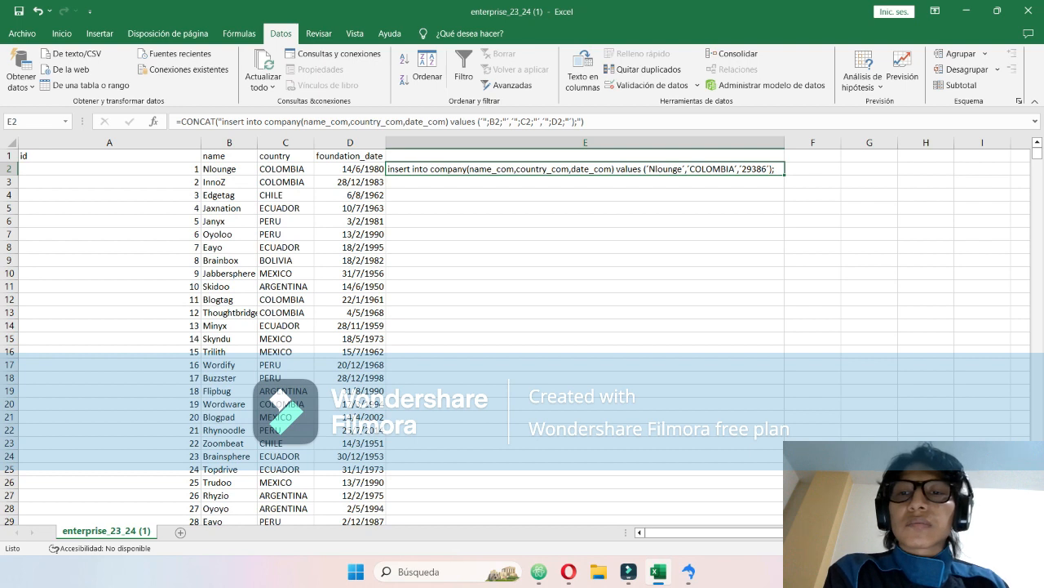
- Try formatting the foundation_date column as Texto and undo the format change
left_click(350, 168)
left_click(350, 142)
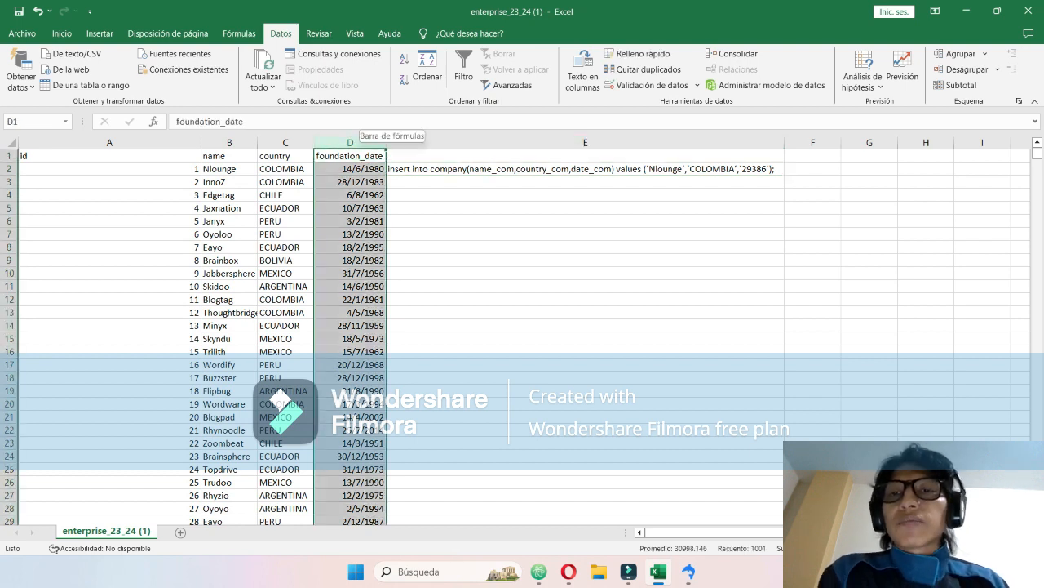
left_click(62, 34)
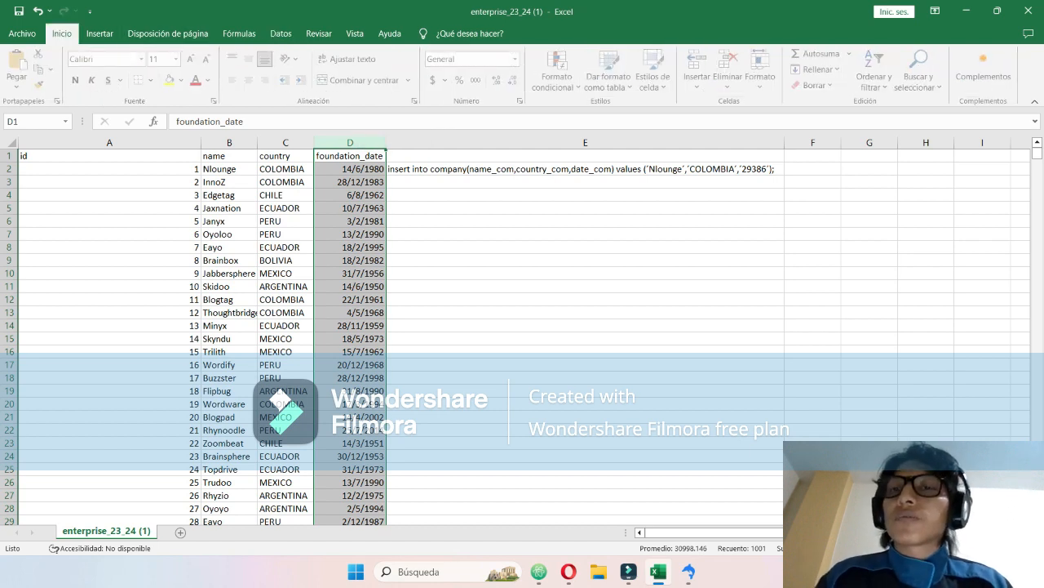
left_click(517, 59)
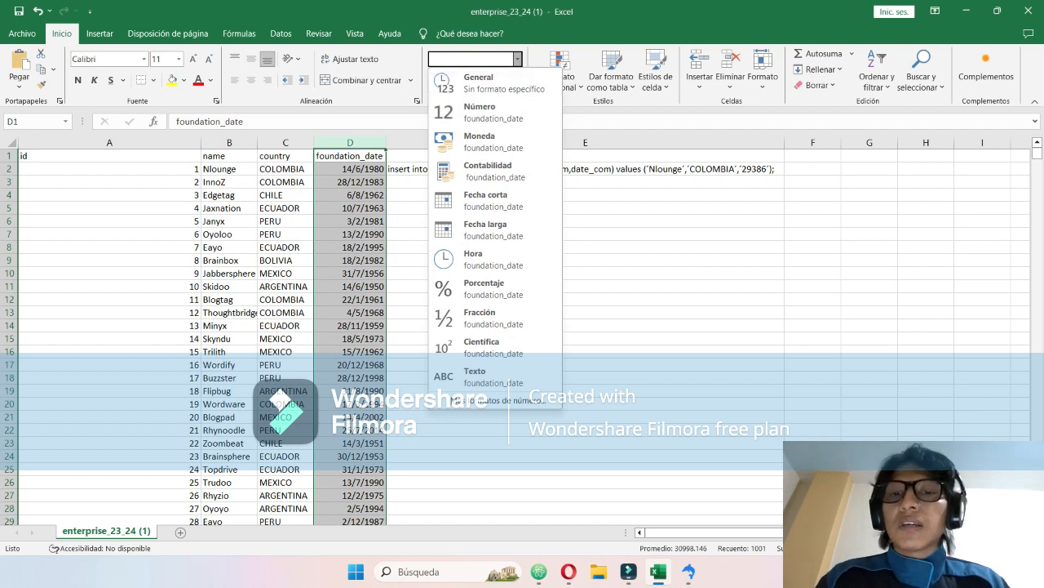
left_click(482, 376)
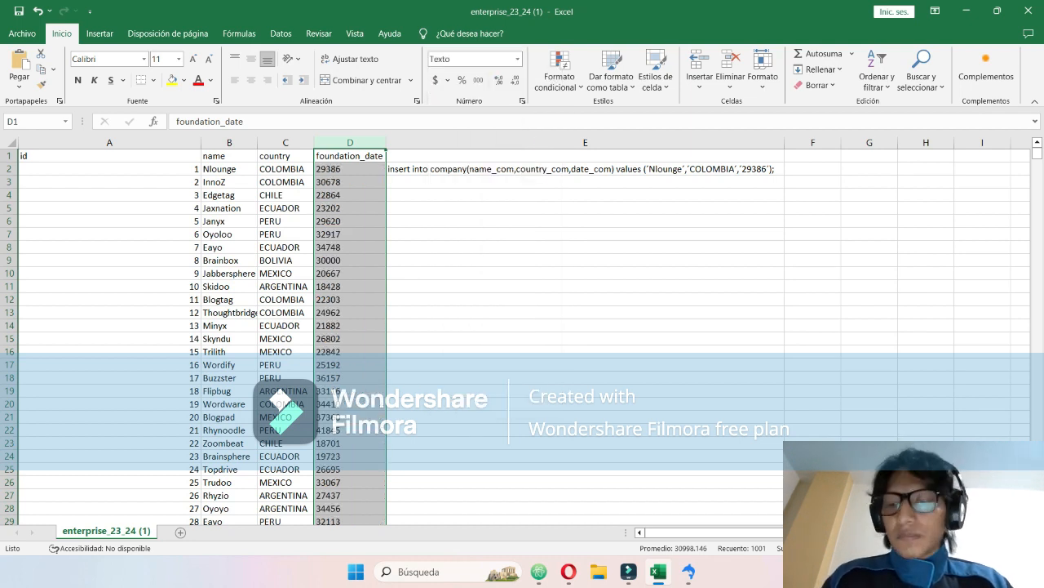
key("ctrl+z")
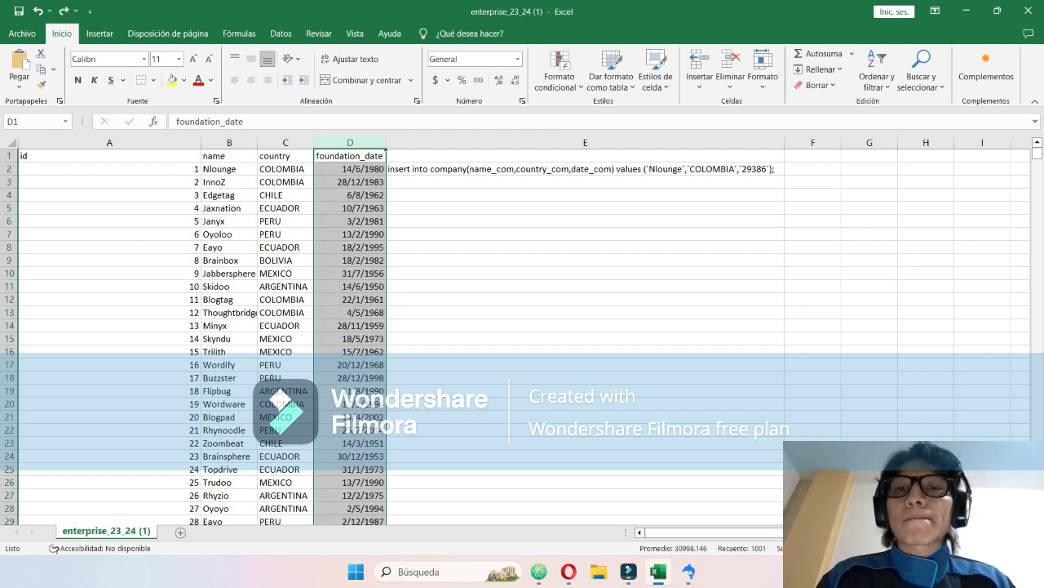
left_click(585, 169)
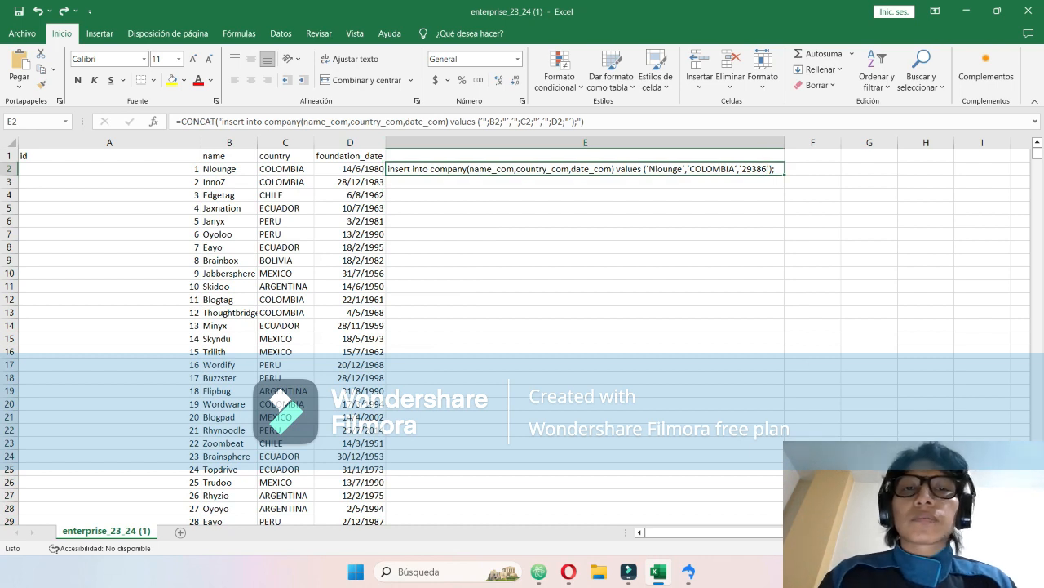
left_click(563, 121)
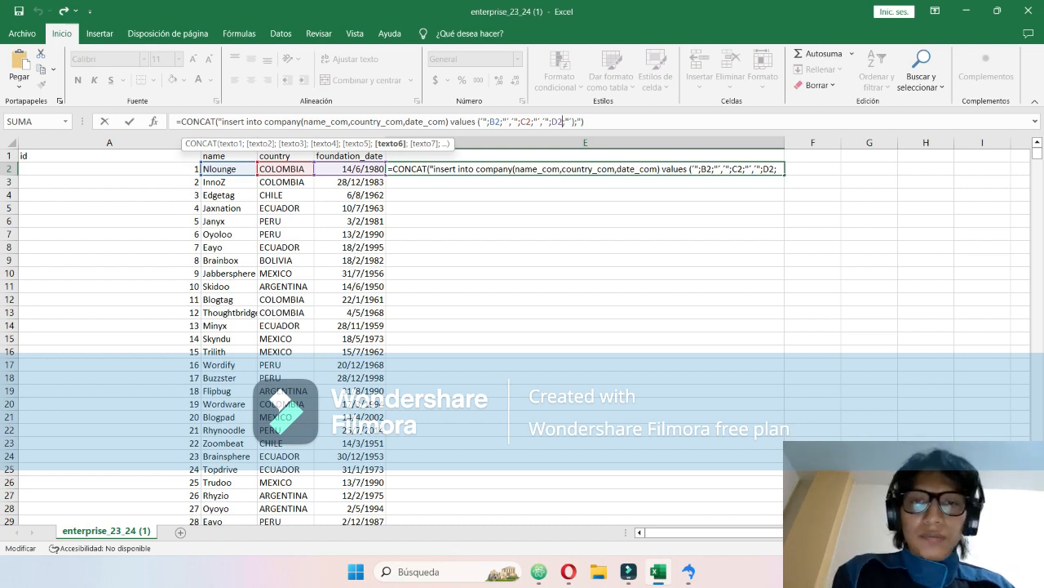
left_click(585, 208)
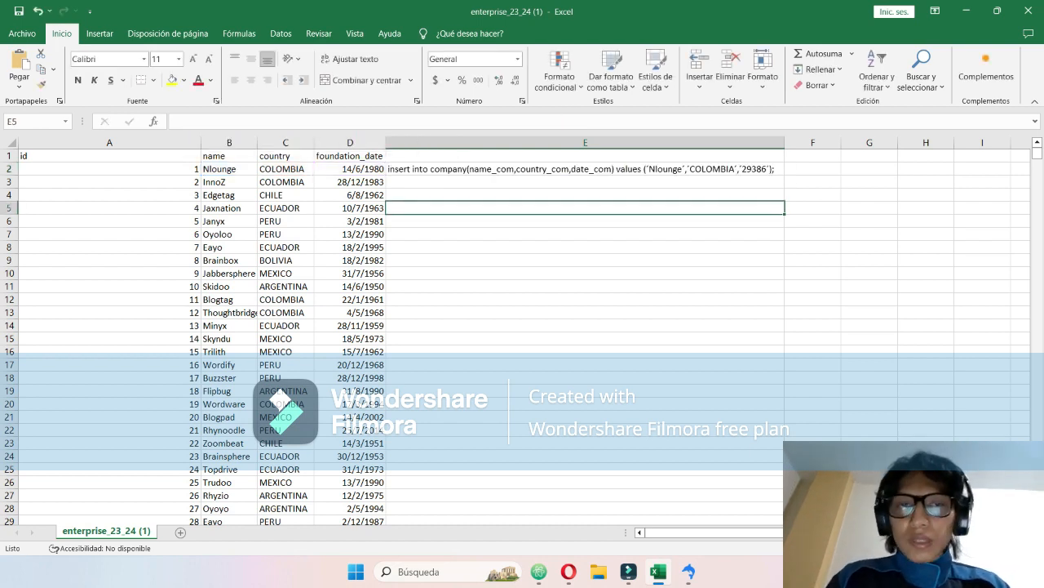
- Fill the CONCAT formula from E2 down column E for all company rows and review the generated insert statements
left_click(585, 169)
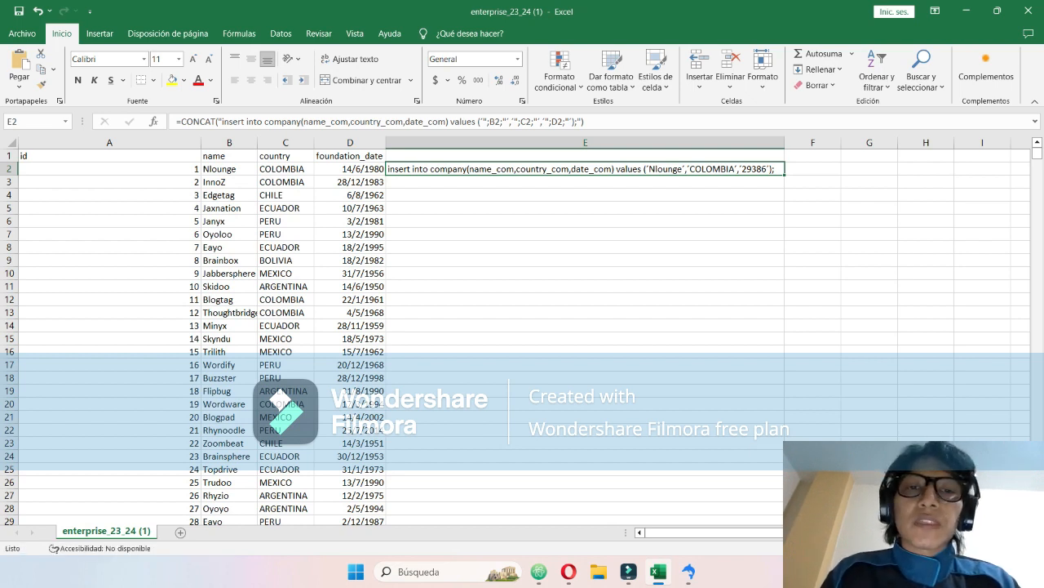
double_click(785, 174)
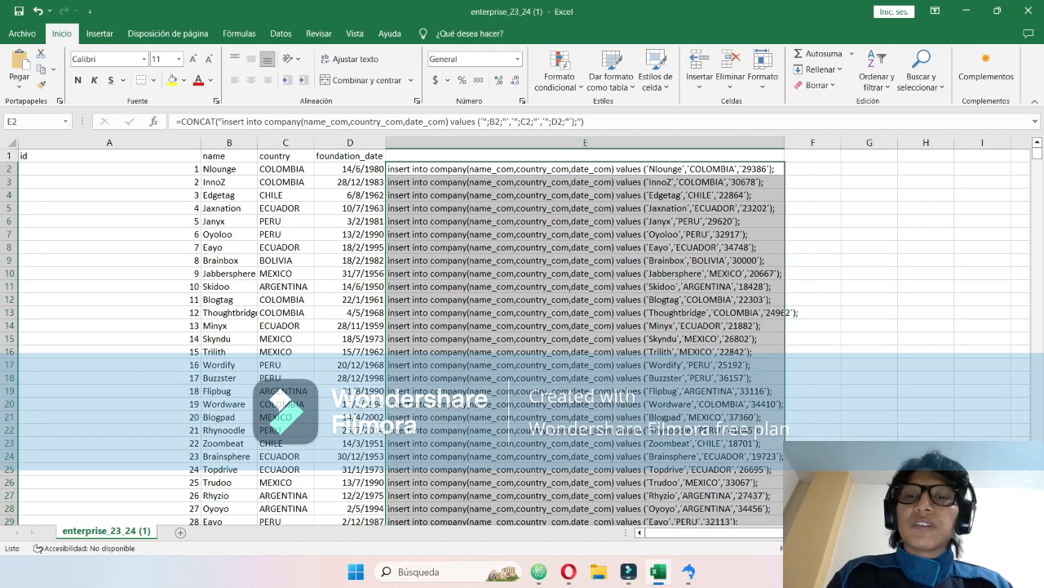
scroll(523, 327, "down", 20)
scroll(522, 326, "down", 20)
scroll(522, 326, "up", 20)
scroll(522, 326, "up", 14)
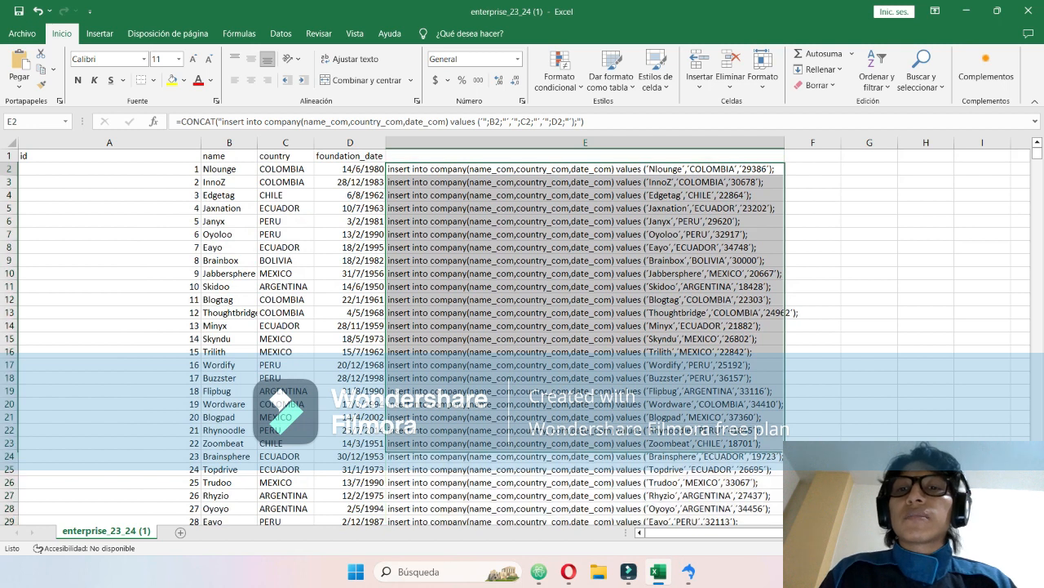
left_click(585, 169)
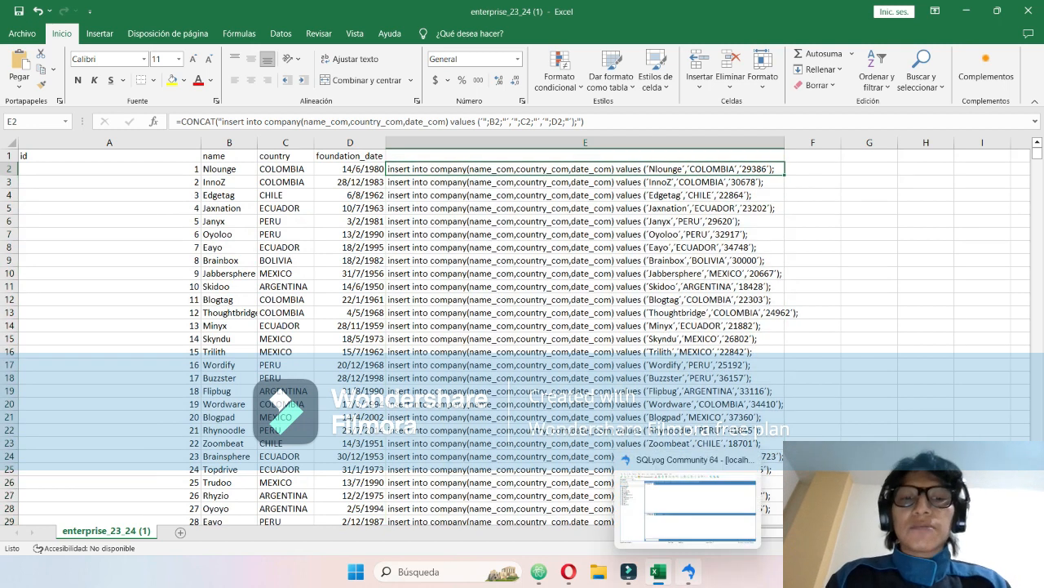
- Switch to SQLyog, write the query CREATE DATABASE EXAMPLE; and execute it
left_click(688, 571)
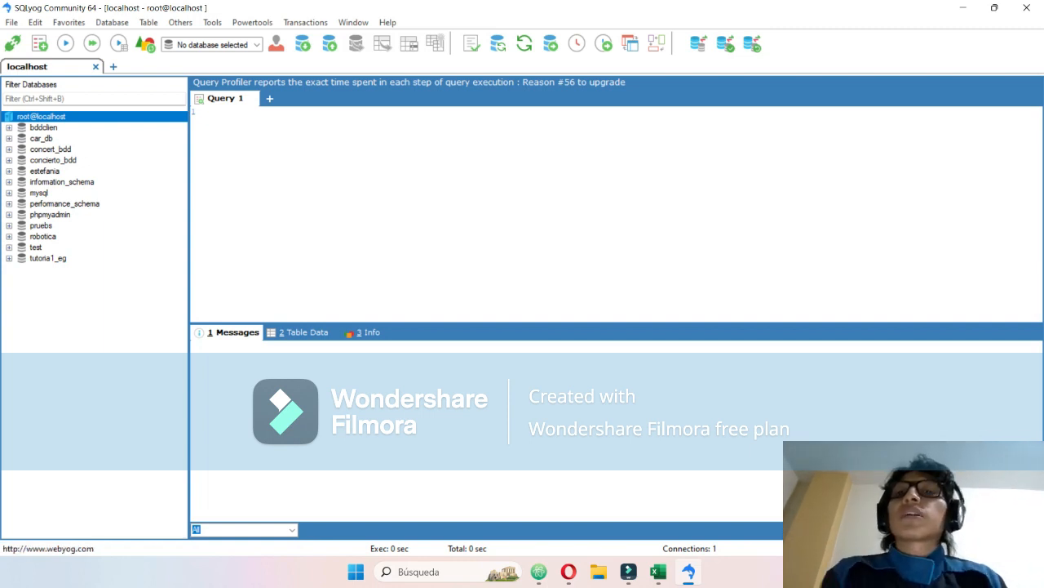
left_click(219, 112)
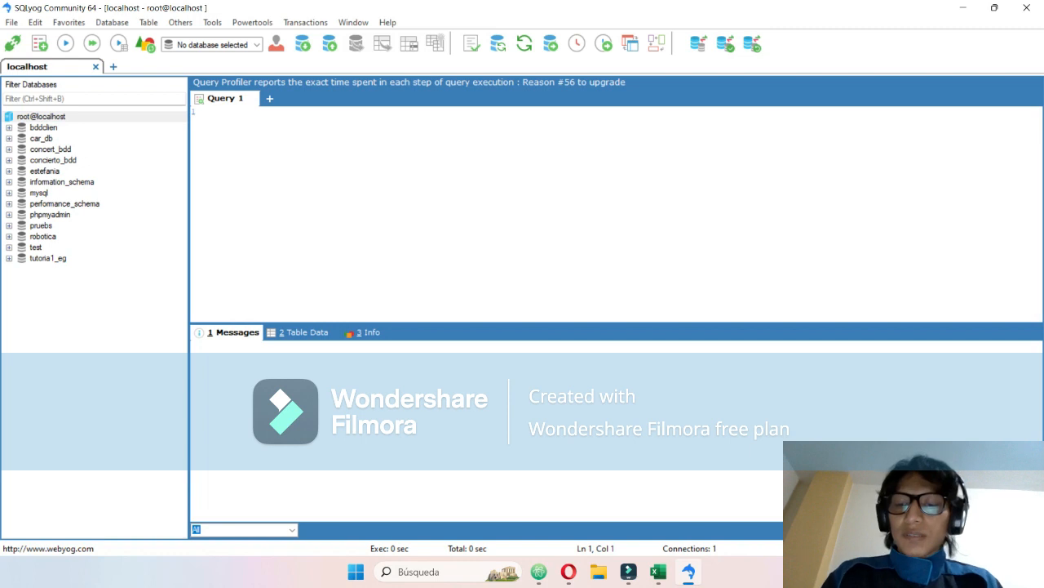
type("CREATE")
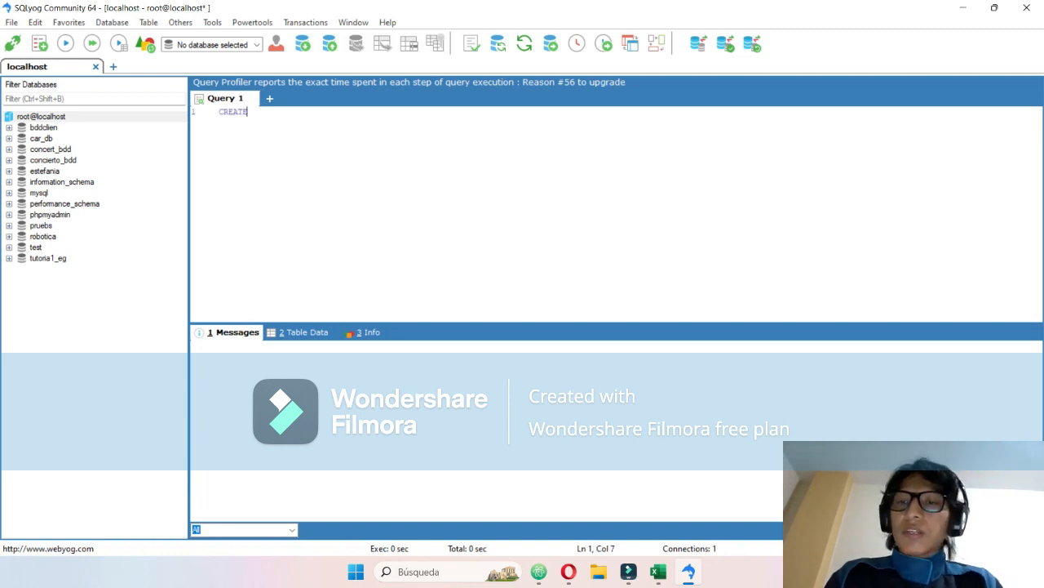
type(" DATABASE")
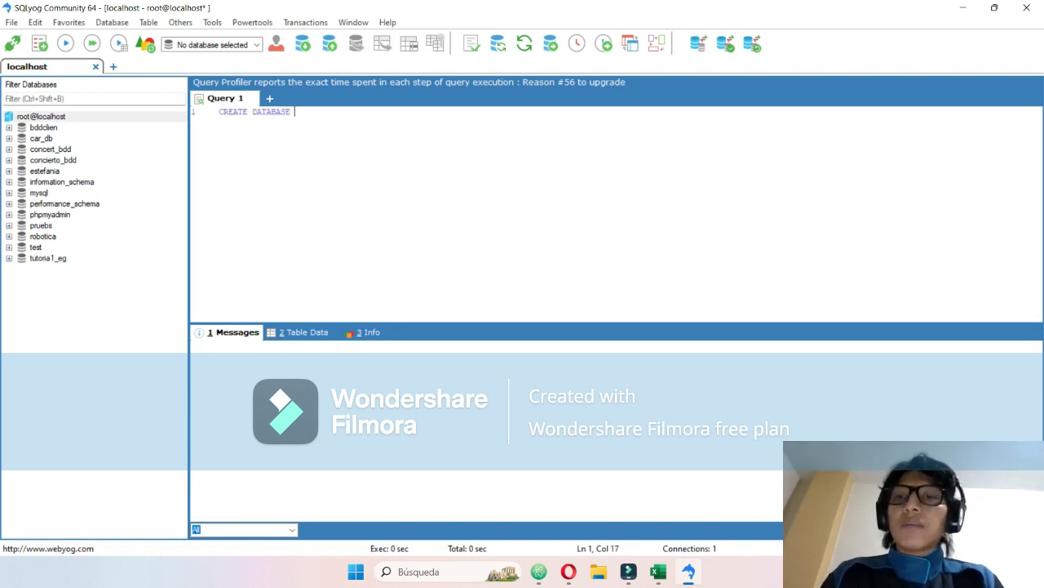
type(" exa")
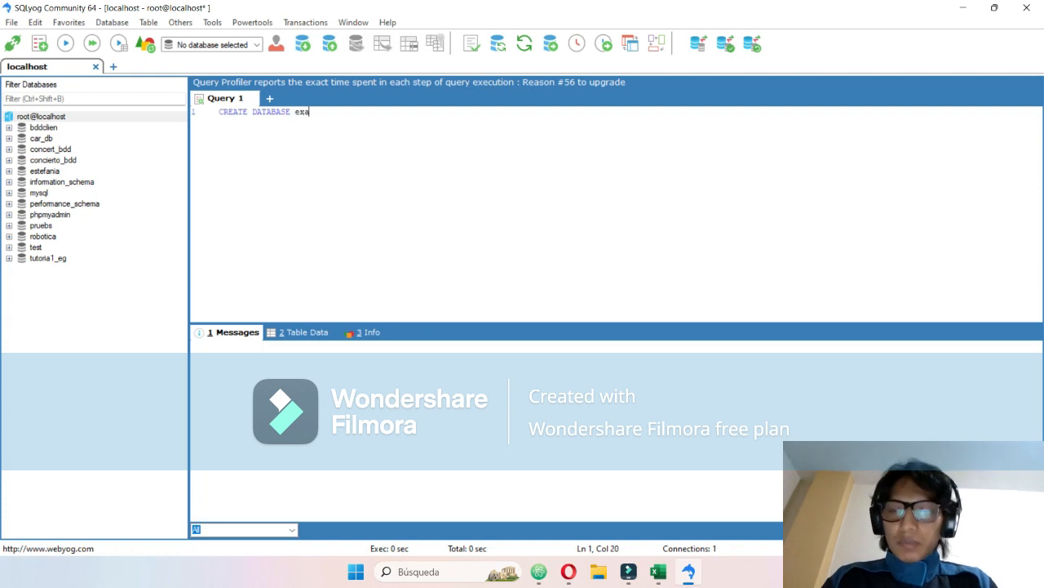
type("mple;")
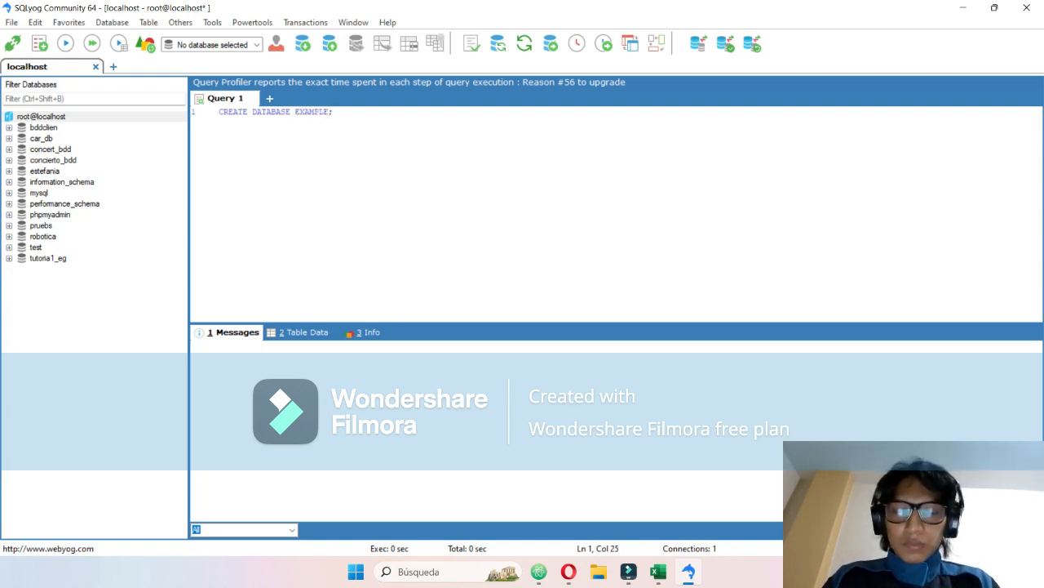
key("ctrl+a")
key("F9")
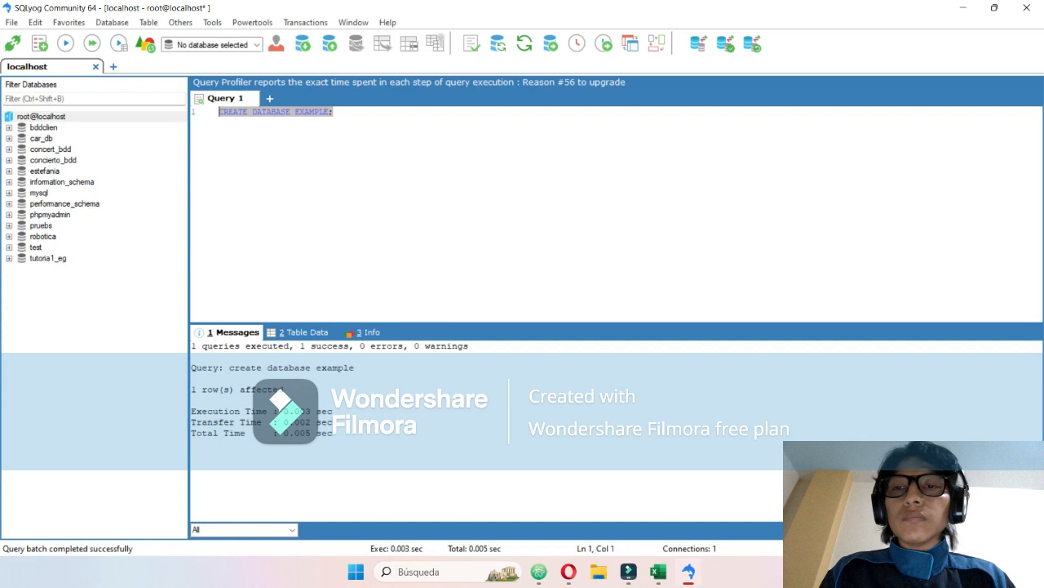
- Execute the whole CREATE DATABASE EXAMPLE; query again
left_click(333, 111)
key("ctrl+a")
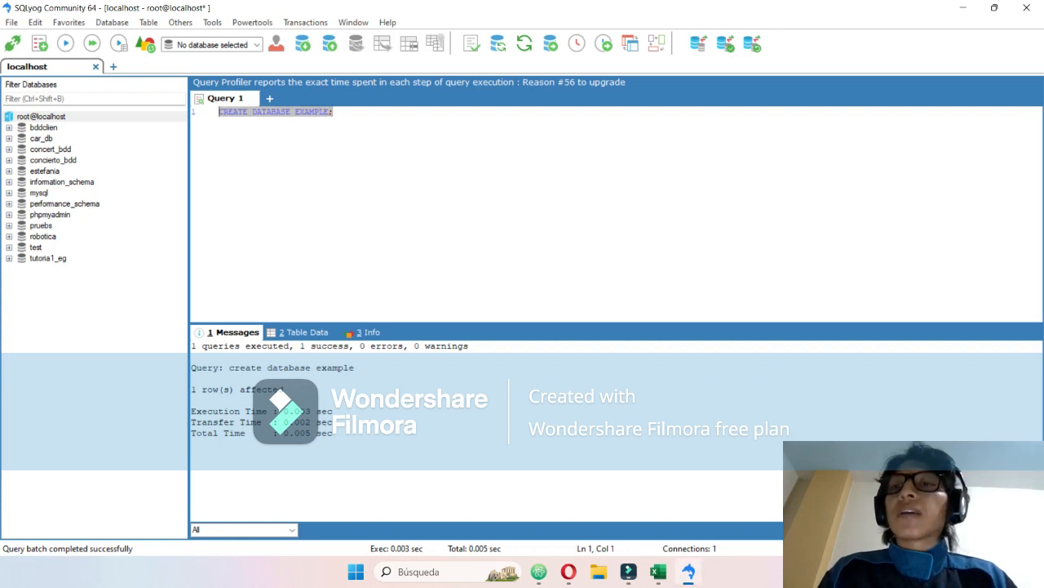
left_click(92, 43)
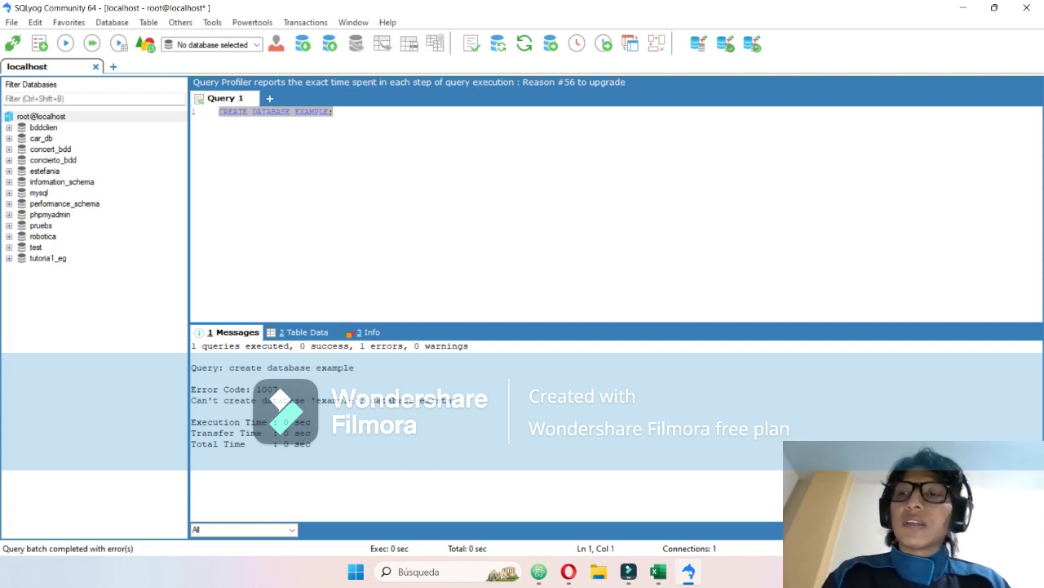
- Refresh the localhost object browser and select the example database as the active one
left_click(41, 116)
key("F5")
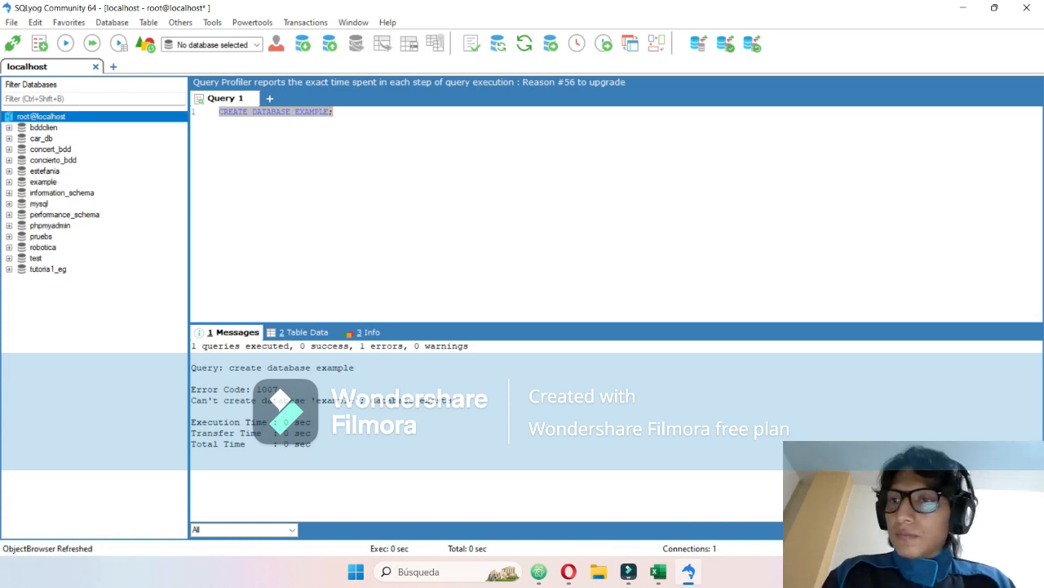
left_click(44, 182)
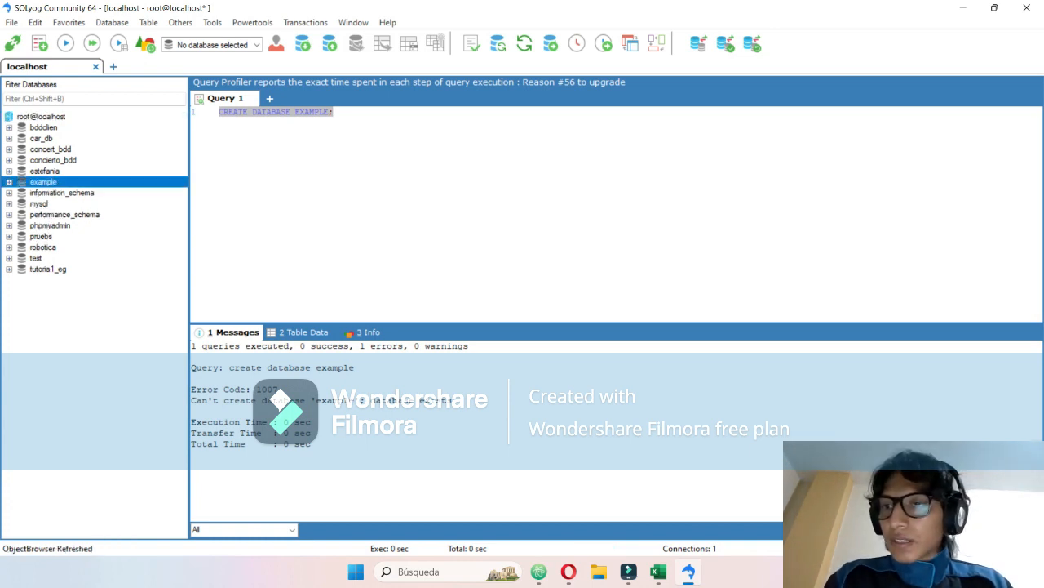
left_click(335, 112)
key("Return")
key("Return")
type("creata TABLE")
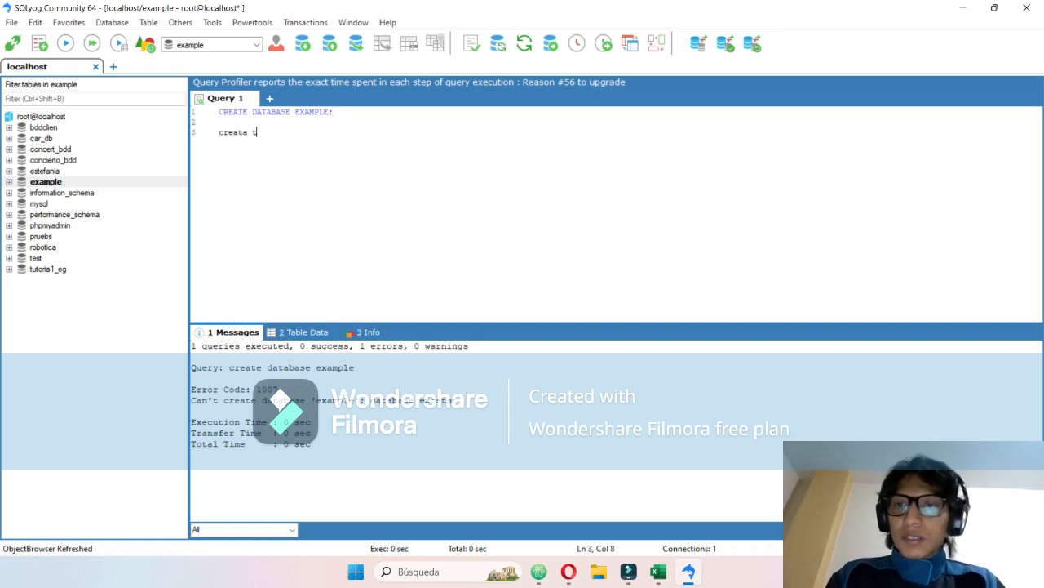
key("BackSpace")
key("BackSpace")
key("BackSpace")
key("BackSpace")
key("BackSpace")
key("BackSpace")
key("BackSpace")
key("BackSpace")
key("BackSpace")
key("BackSpace")
key("BackSpace")
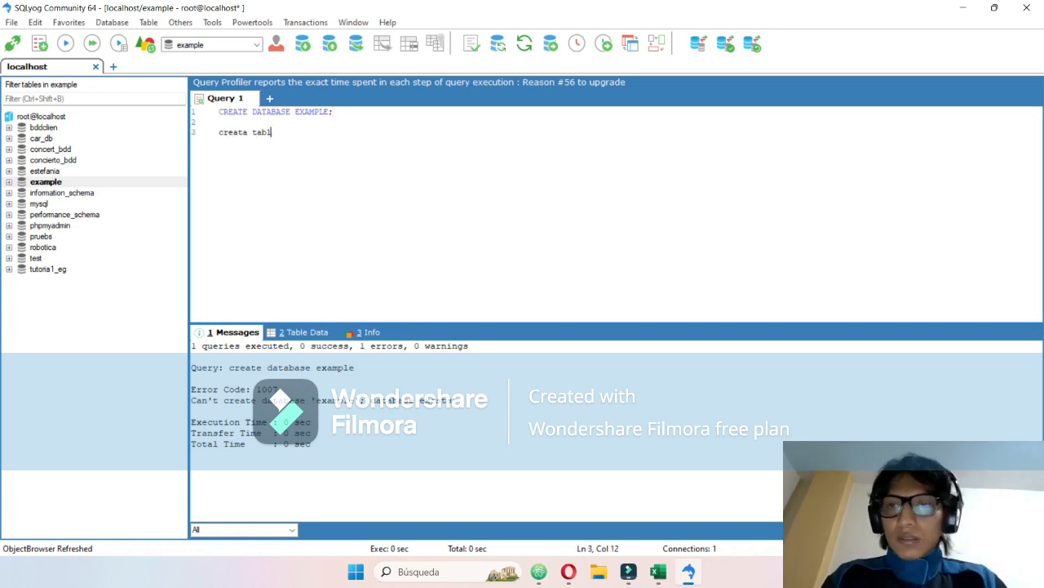
key("BackSpace")
key("BackSpace")
key("BackSpace")
- Write USE EXAMPLE; on the line below the CREATE DATABASE statement and execute only that line
type("USE ")
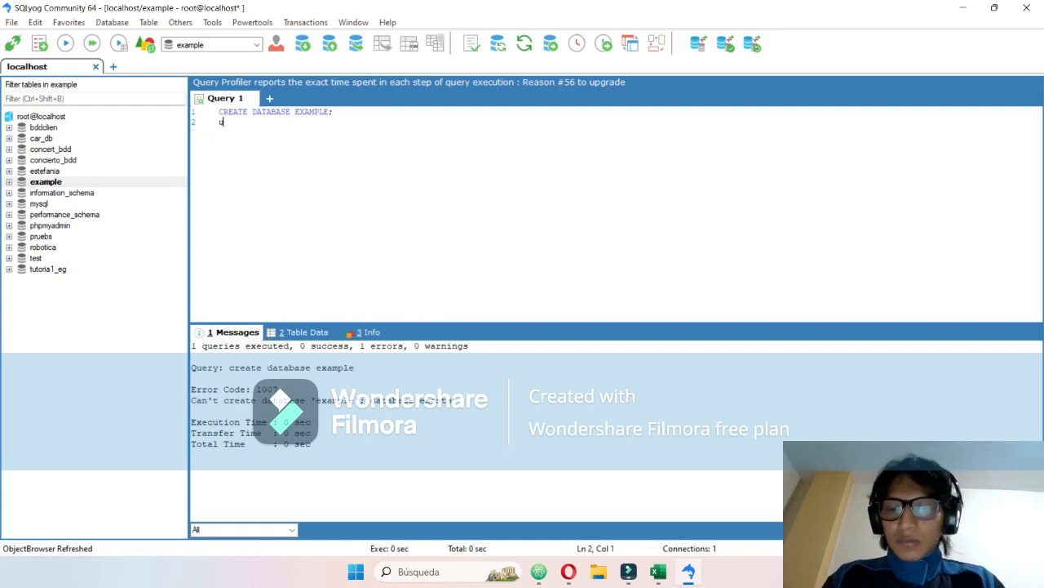
type("EXAMPLE;")
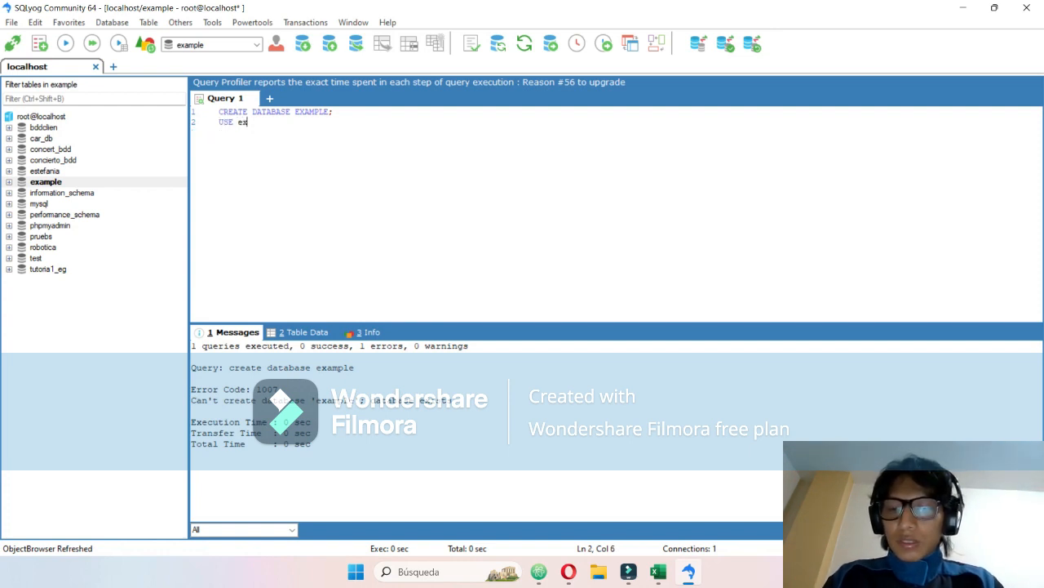
key("shift+Home")
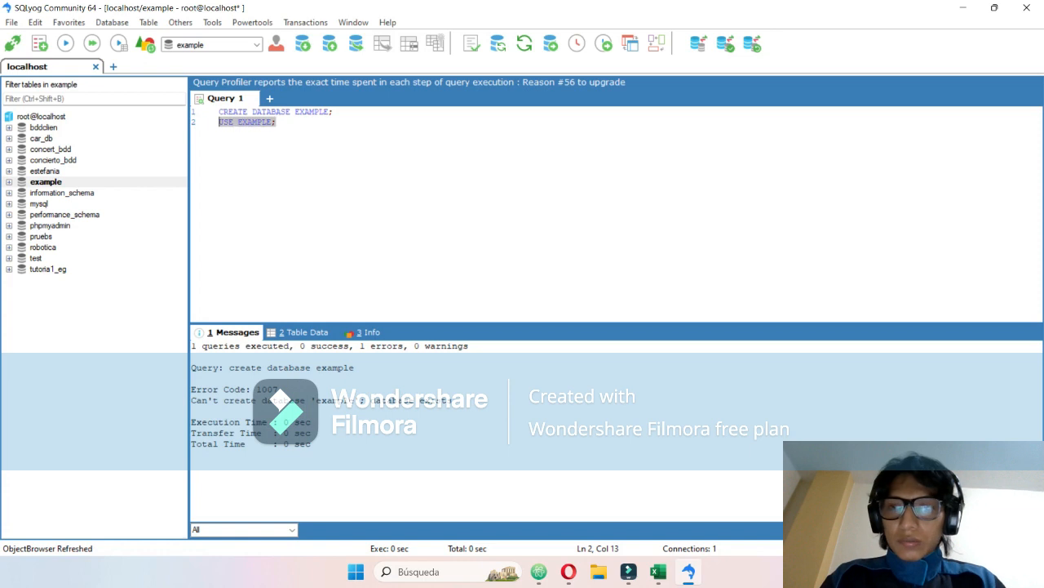
key("F9")
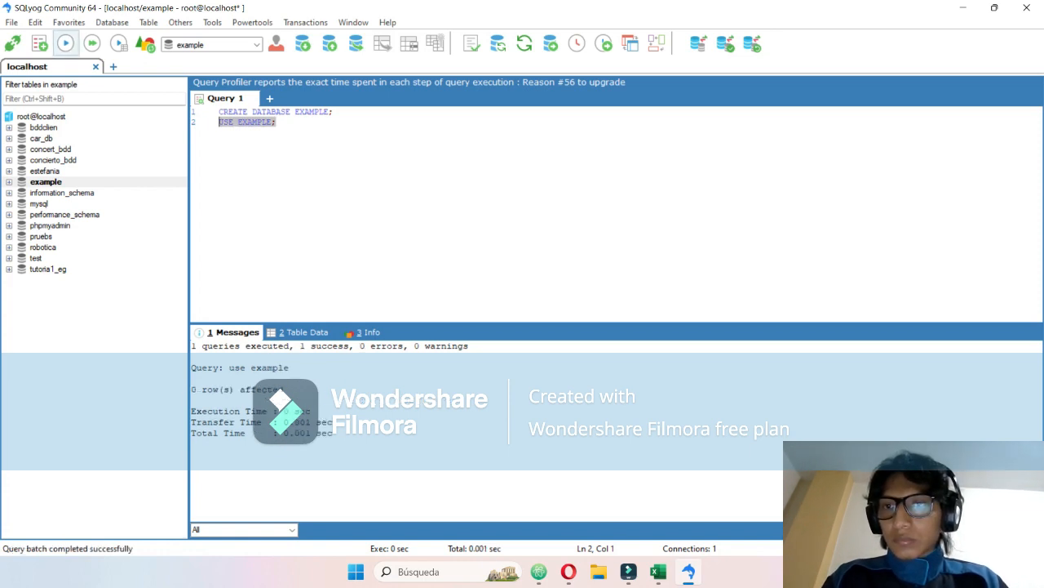
- Start a CREATE TABLE statement on a new line below USE EXAMPLE;
key("End")
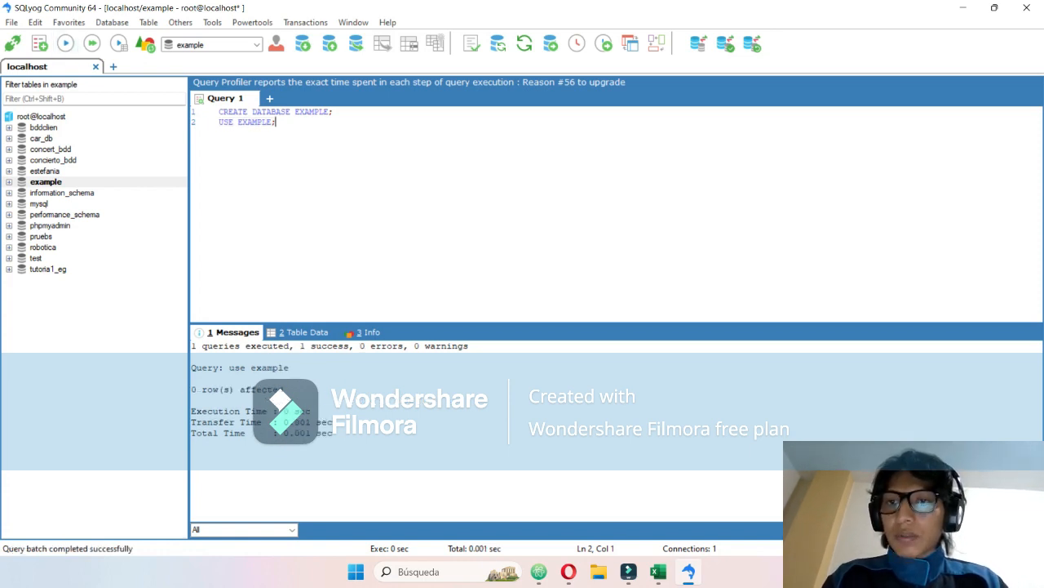
key("Return")
type("C")
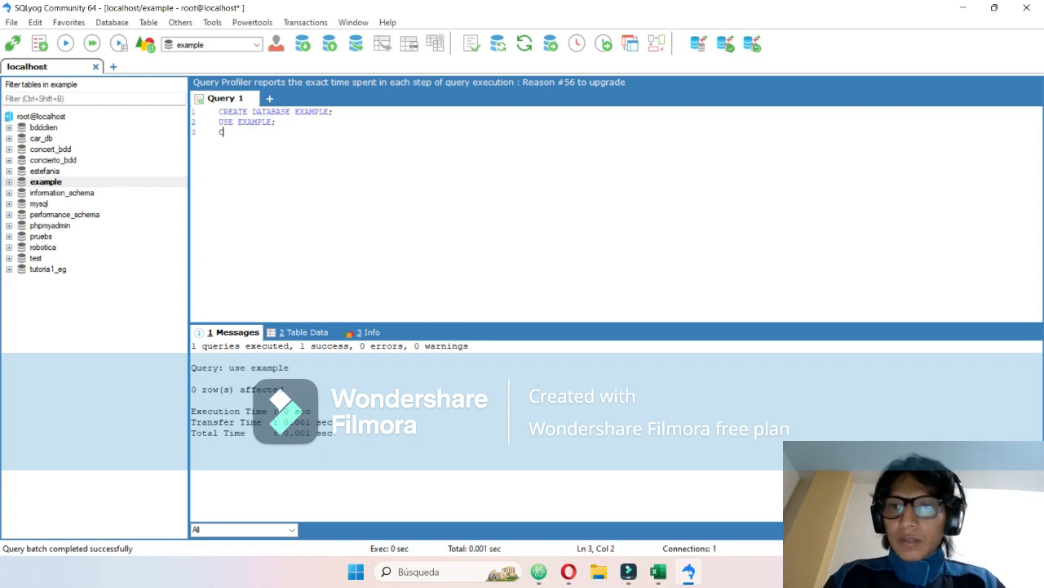
type("reata table")
key("BackSpace")
key("BackSpace")
key("BackSpace")
key("BackSpace")
key("BackSpace")
key("BackSpace")
key("BackSpace")
type("e table")
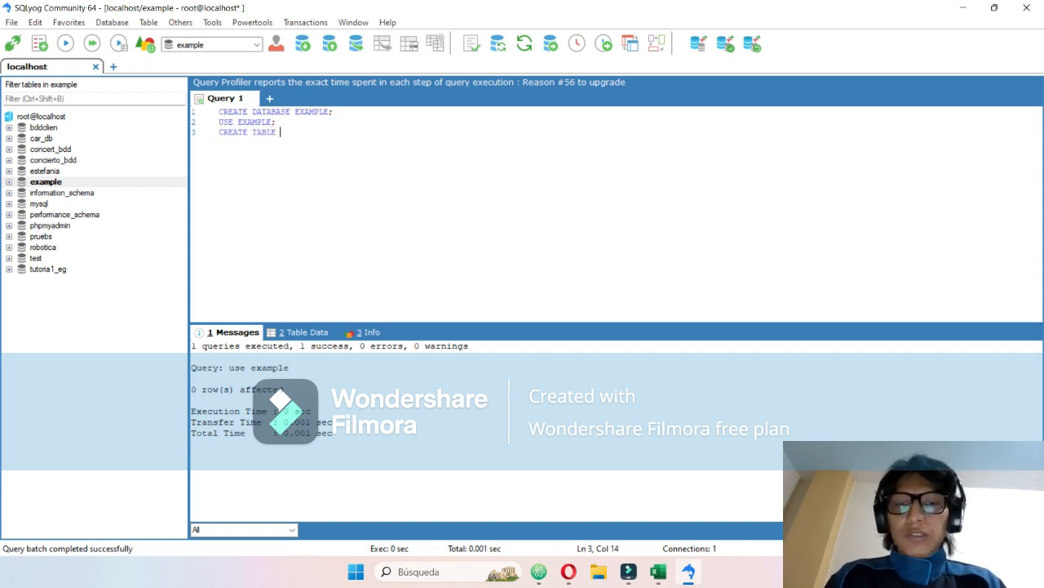
- Check the table name in the Excel insert statements, then complete CREATE TABLE company(); in SQLyog with an empty line between its parentheses
left_click(659, 571)
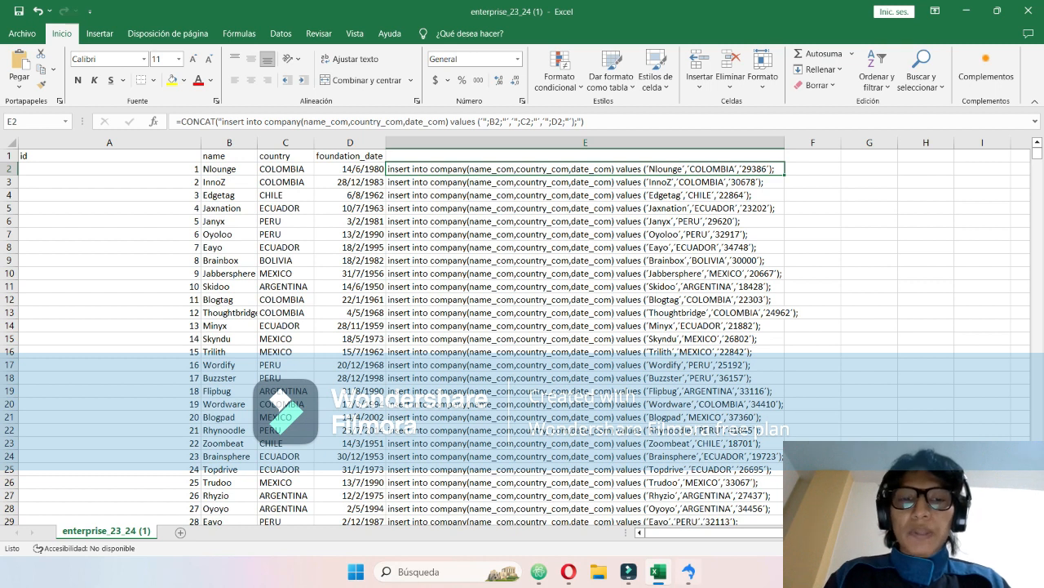
left_click(688, 571)
type("compa")
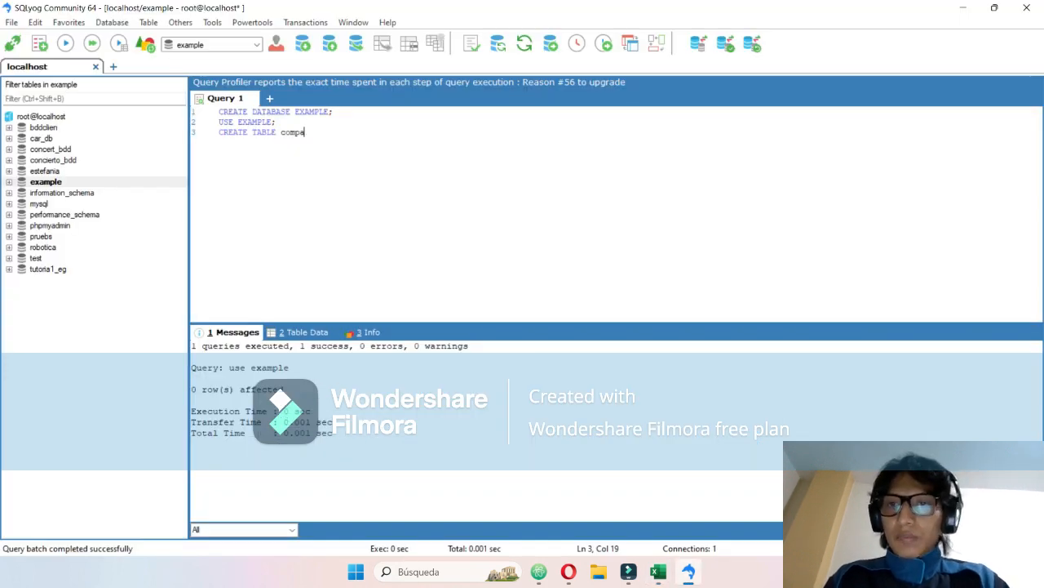
type("ny()")
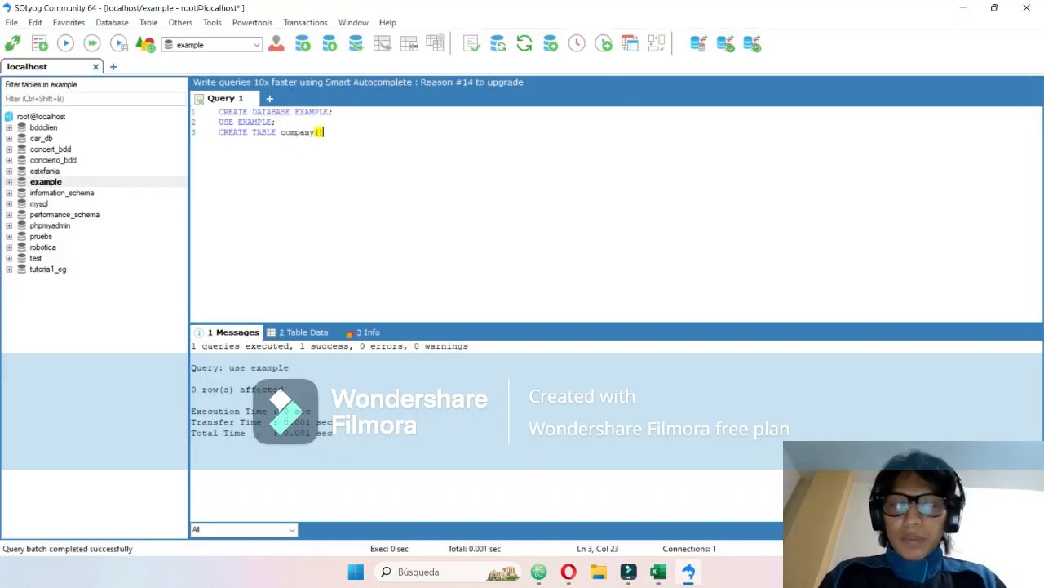
type(";")
key("Left")
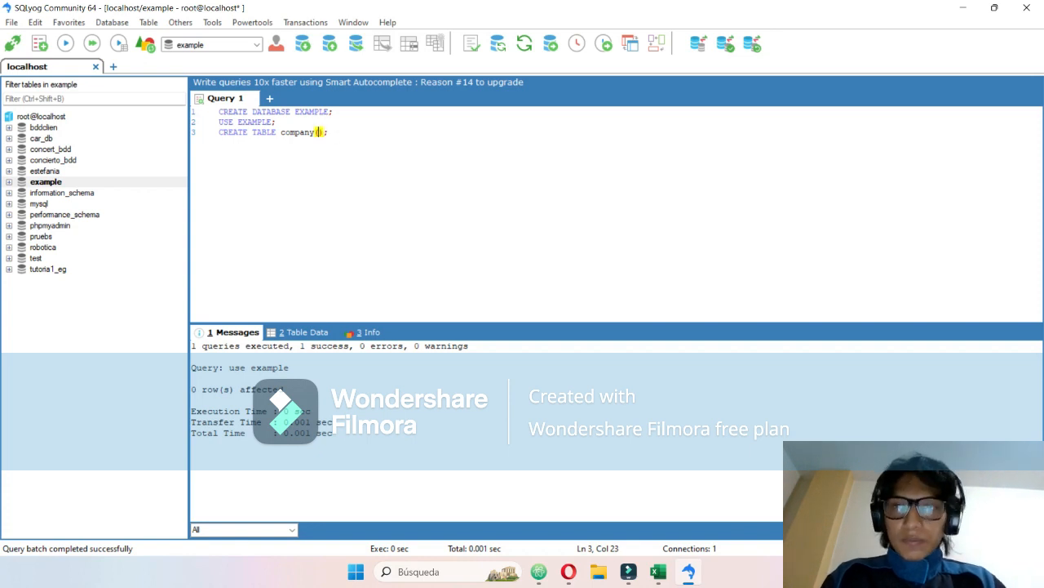
key("Return")
key("Return")
key("Up")
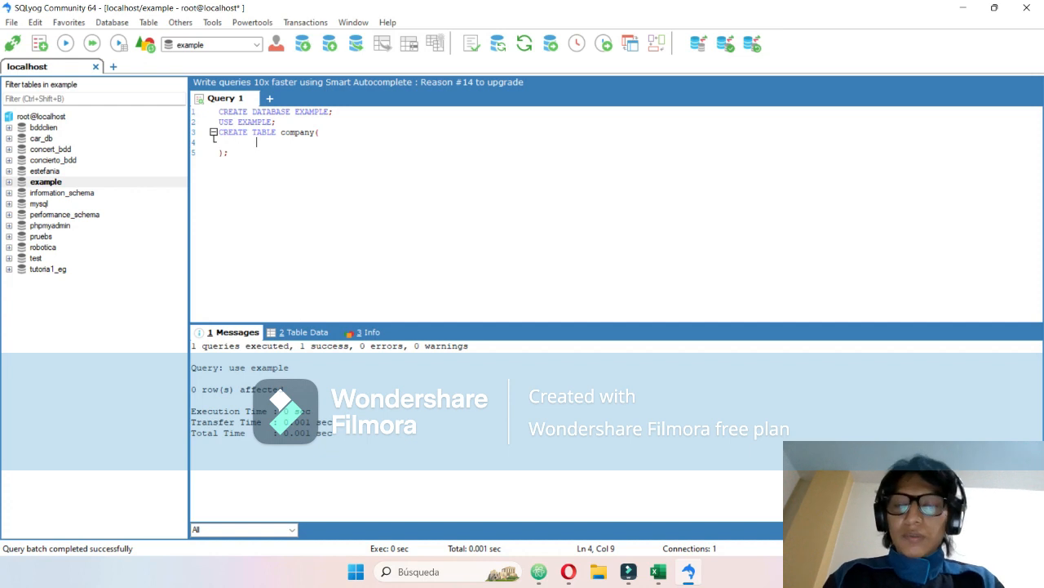
- Define the first column of the company table as id_com INTEGER AUTO_INCREMENT PRIMARY KEY, followed by a comma
type("id_c")
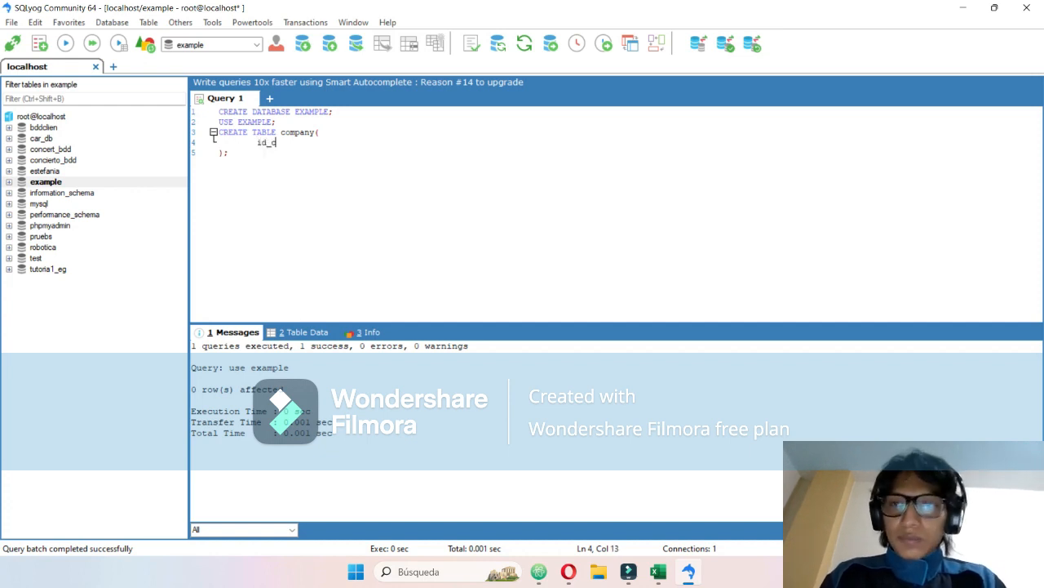
type("om integer a")
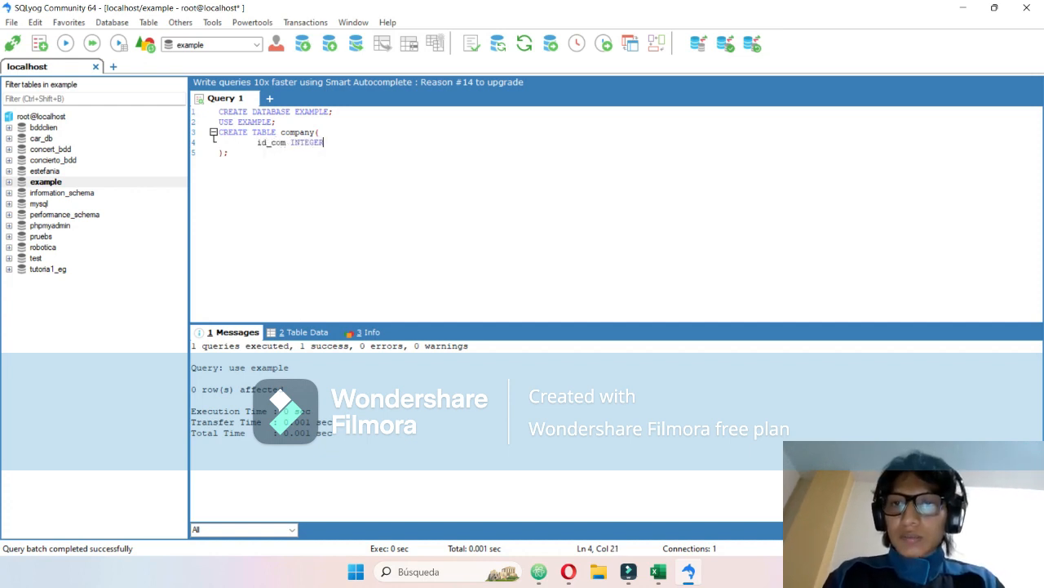
type("uto_i")
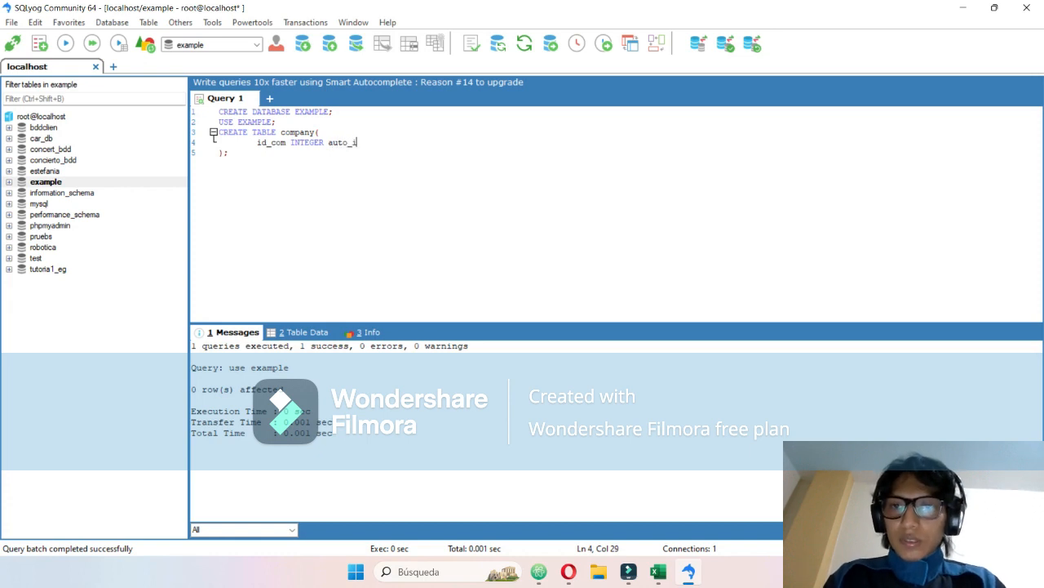
type("ncrement primary key,")
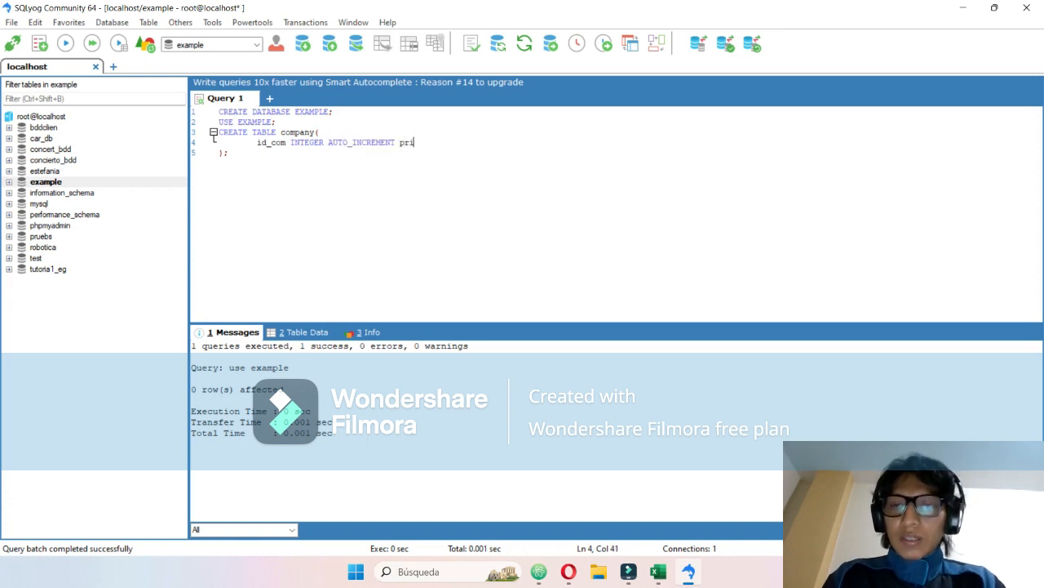
- Define the second column as name_com VARCHAR(50), in SQLyog, checking the column names in the Excel insert statements
key("Return")
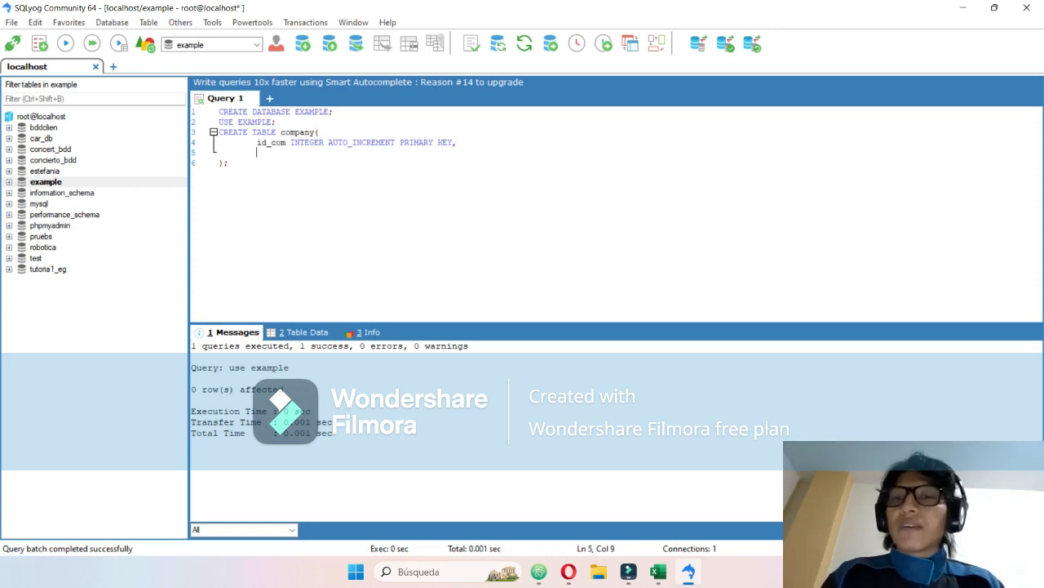
left_click(658, 571)
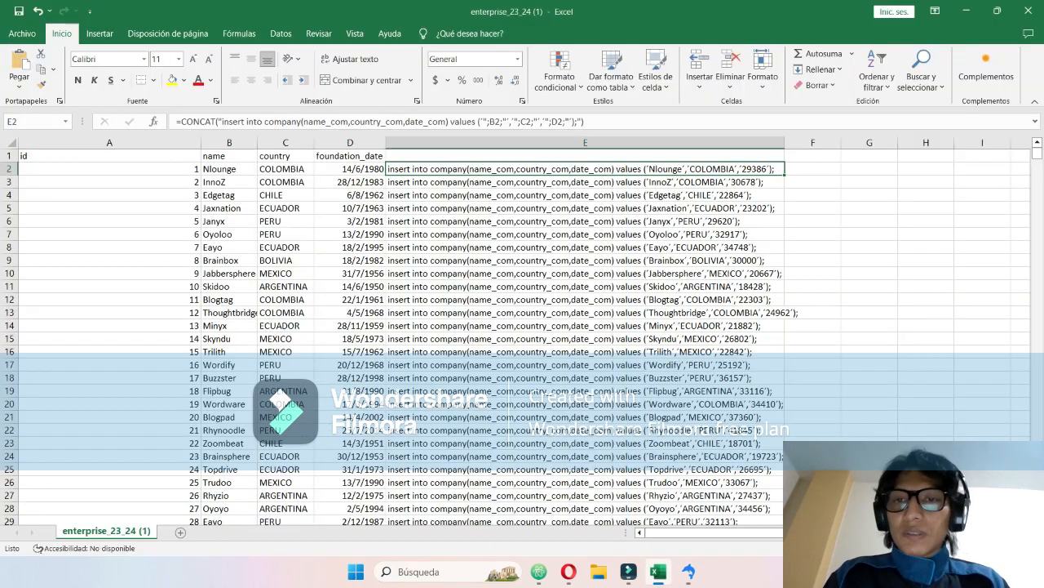
left_click(658, 571)
type("name_com")
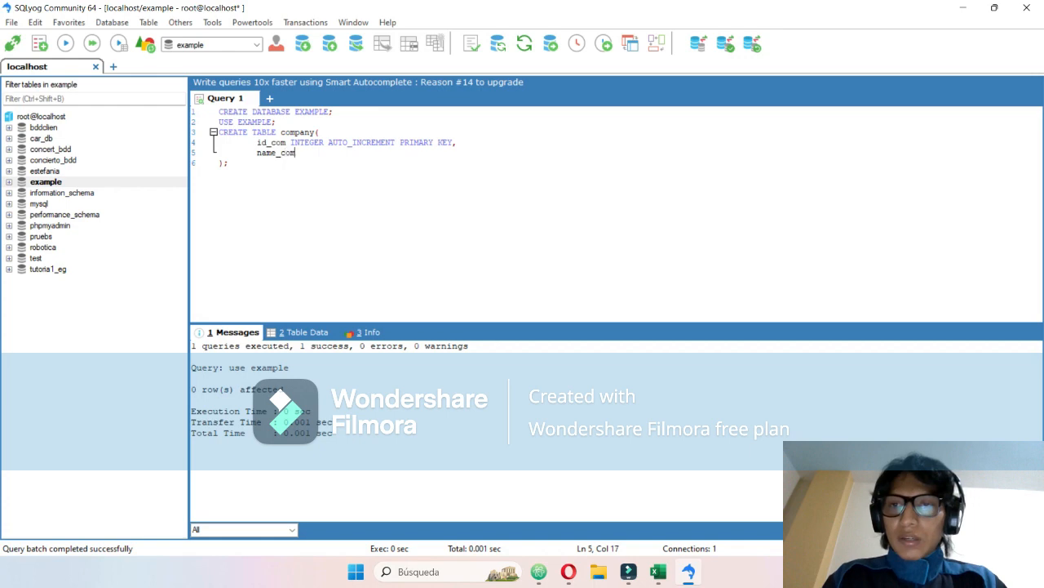
left_click(688, 571)
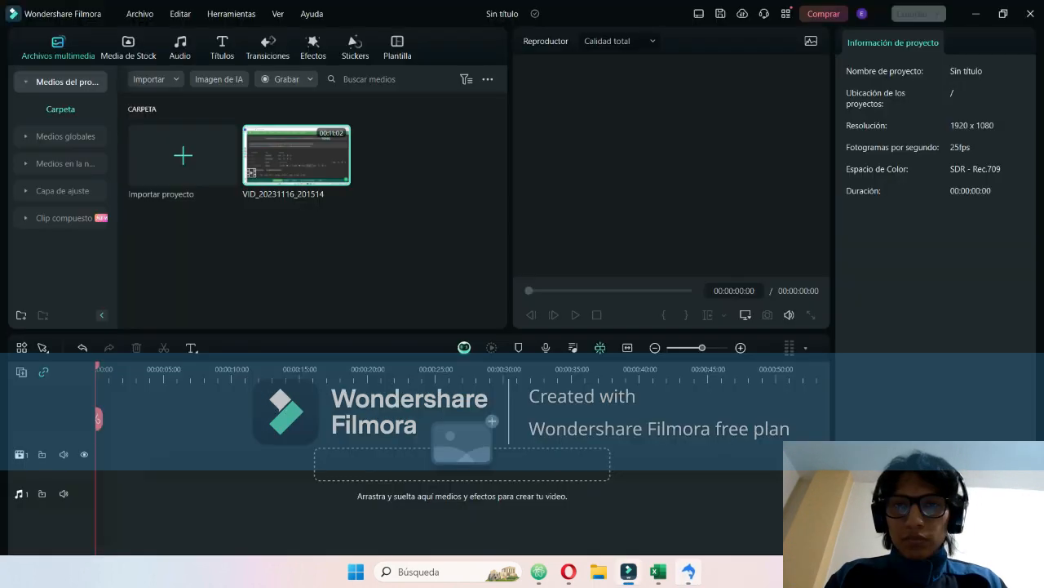
left_click(689, 571)
left_click(658, 571)
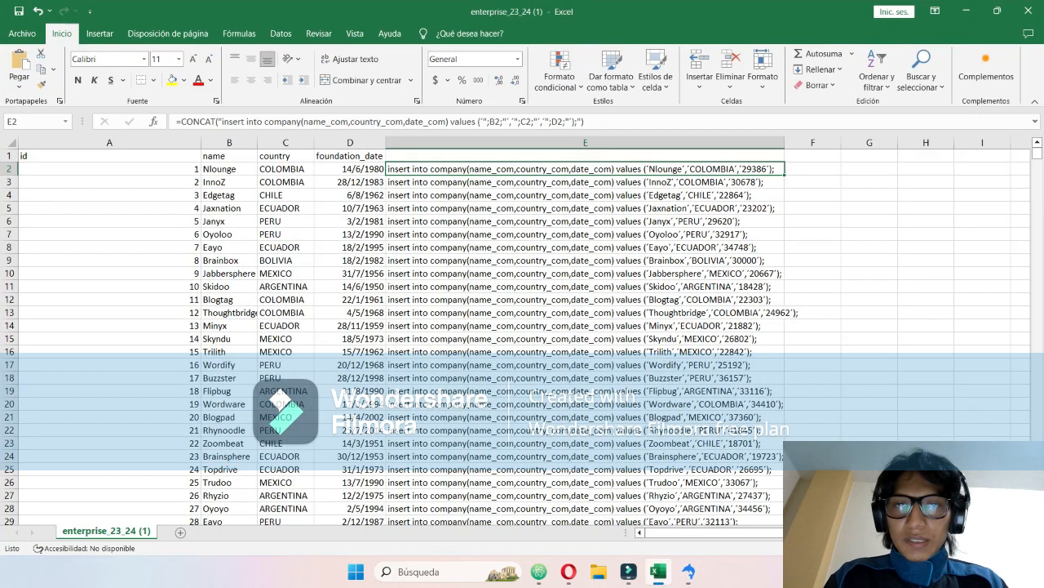
key("alt+Tab")
type("varchar()")
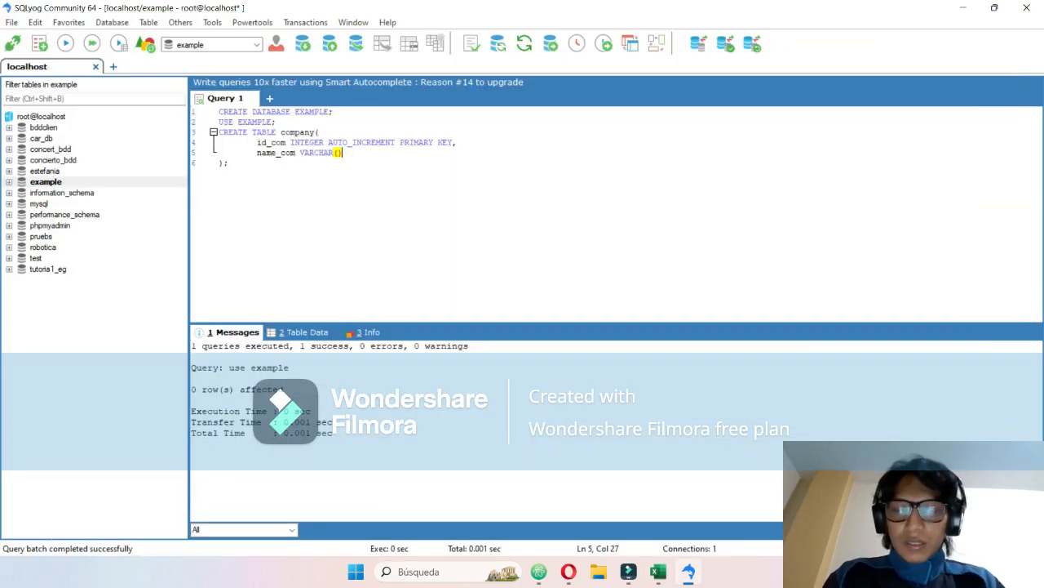
type("50);")
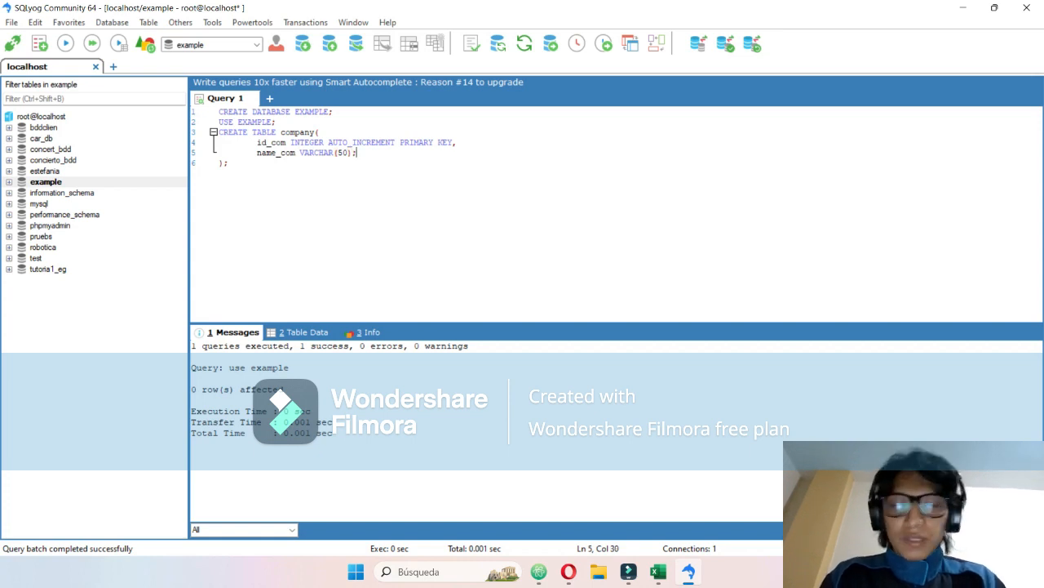
key("BackSpace")
type(",")
- Add a third column definition, country_com VARCHAR(50), to the company table statement
key("Return")
type("country_")
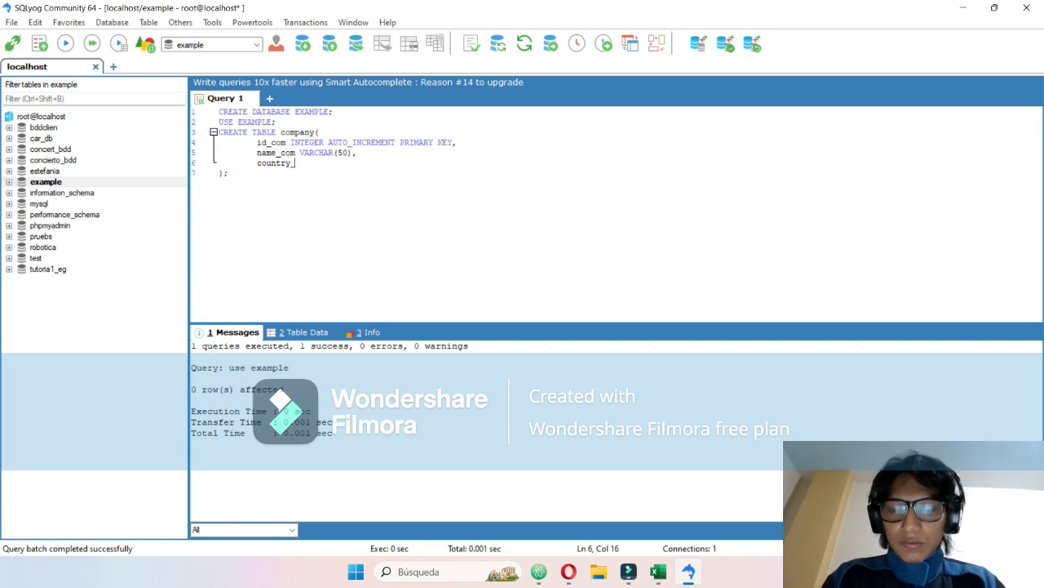
type("com varchar()")
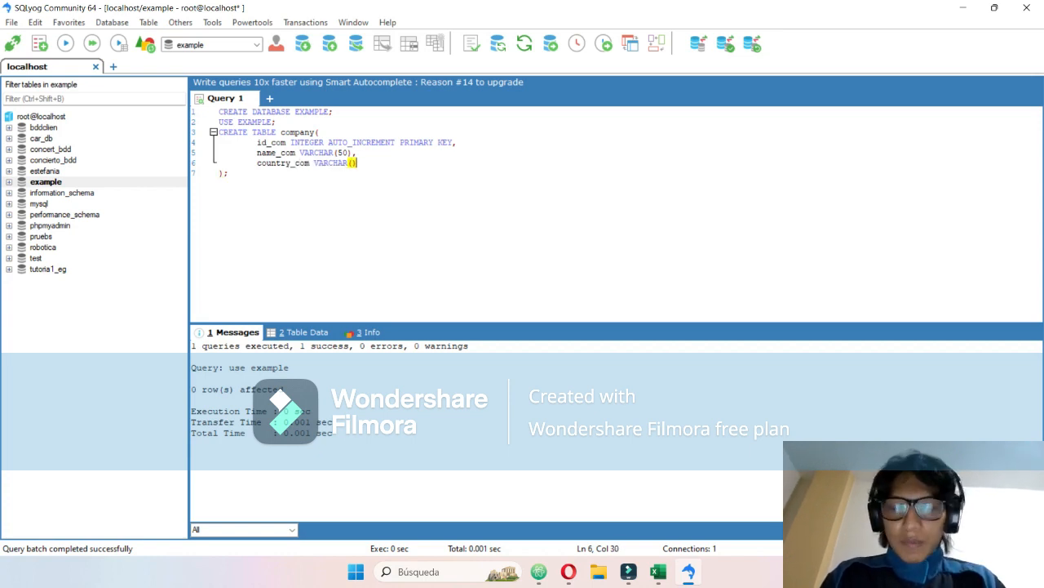
type("50")
key("Right")
type(",")
- Add the last column definition, date_com VARCHAR(50), without a trailing comma
key("Return")
type("date_")
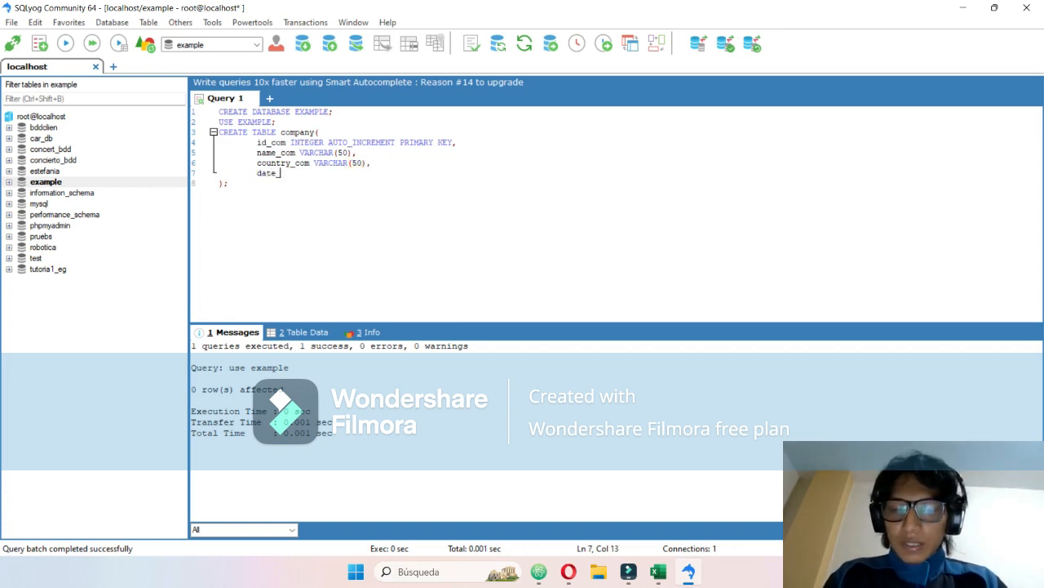
type("com varchar()")
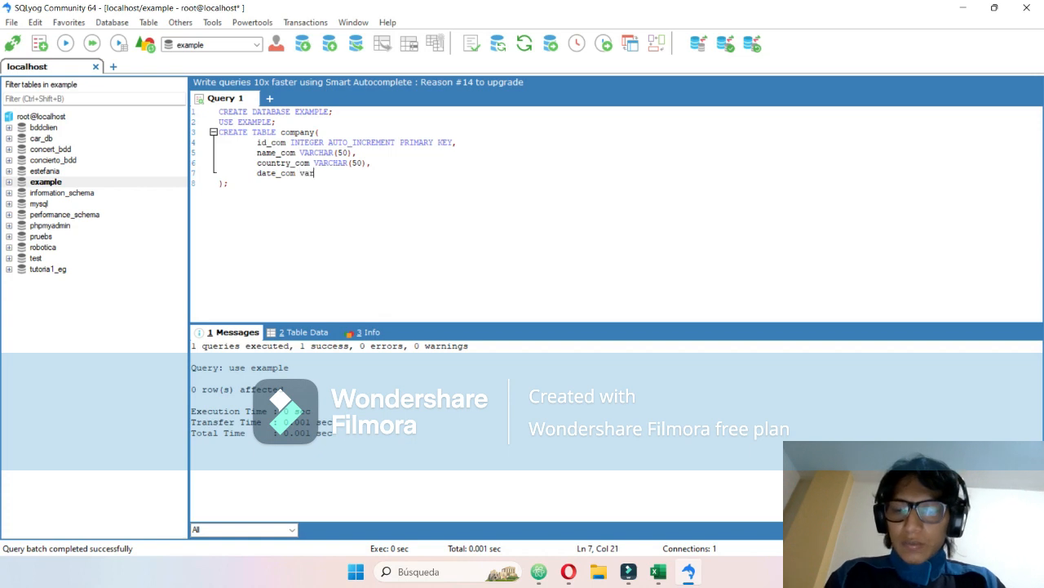
key("Left")
type("50")
- Execute only the CREATE TABLE company statement and expand the example database down to the company table's columns
left_click_drag(230, 183, 223, 133)
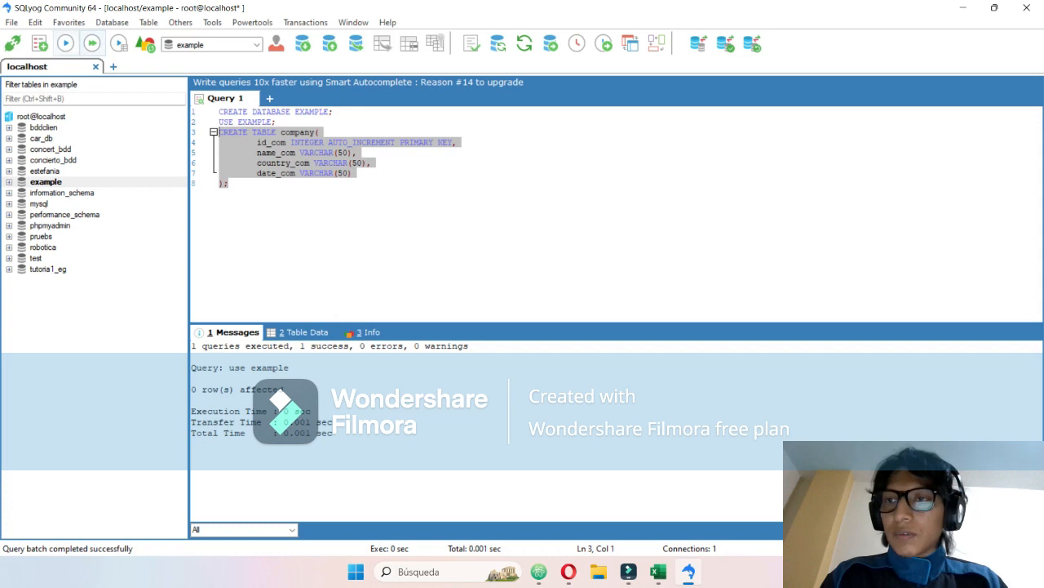
left_click(66, 43)
left_click(9, 182)
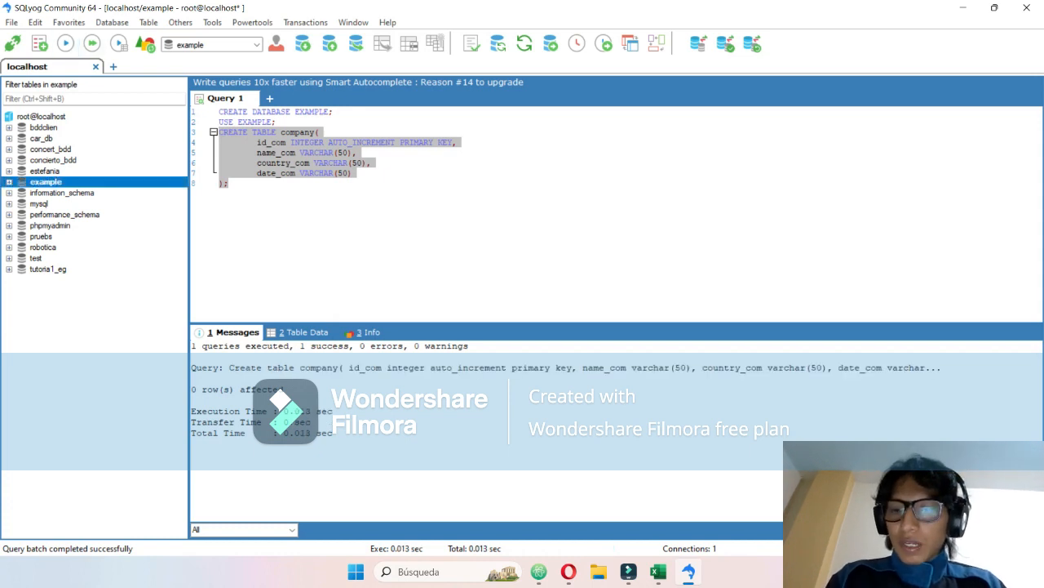
left_click(22, 193)
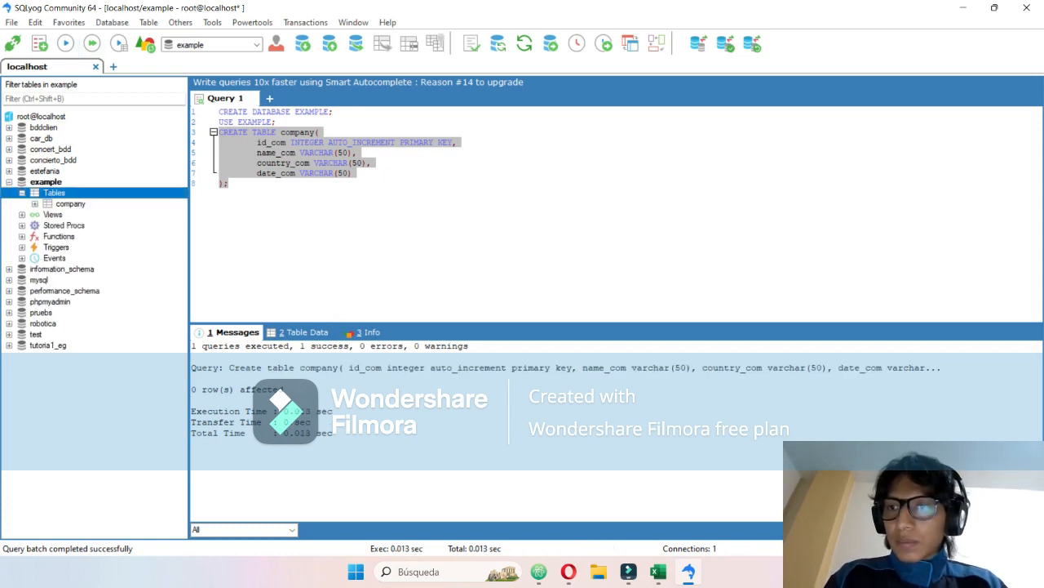
double_click(70, 204)
left_click(82, 214)
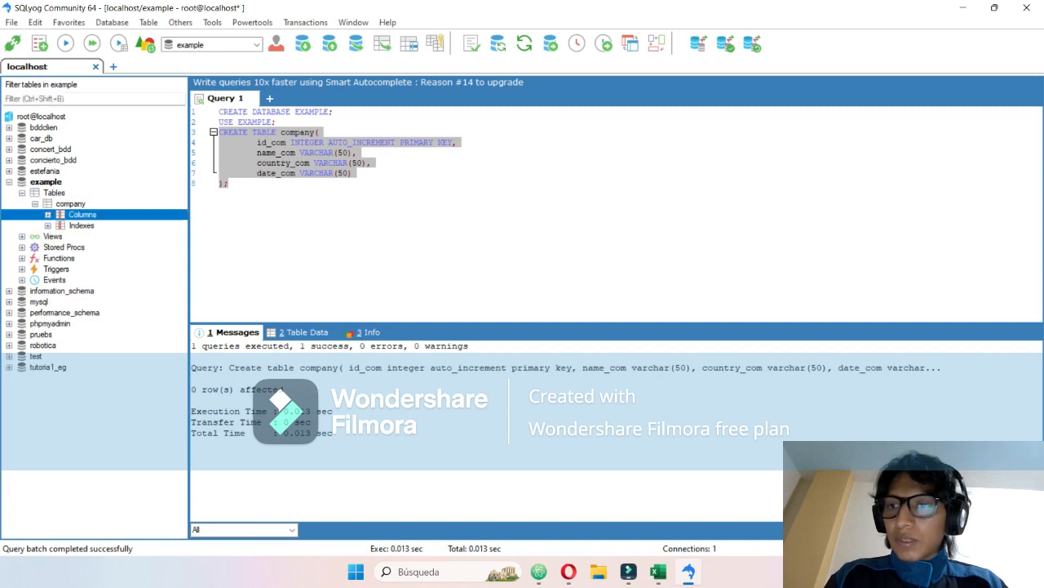
left_click(48, 215)
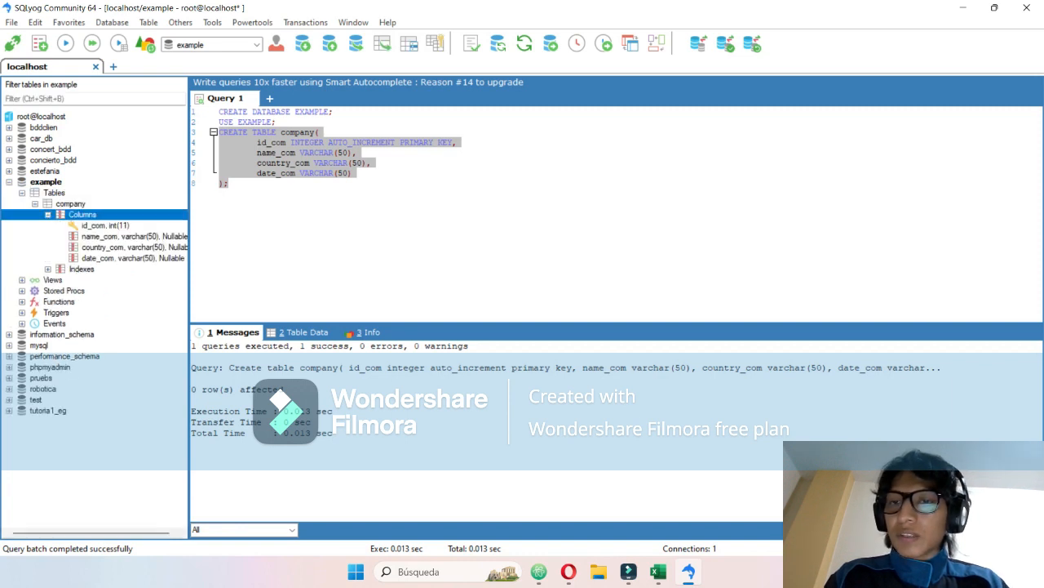
- Add two empty lines below the CREATE TABLE company statement in the query
left_click(230, 183)
key("Return")
key("Return")
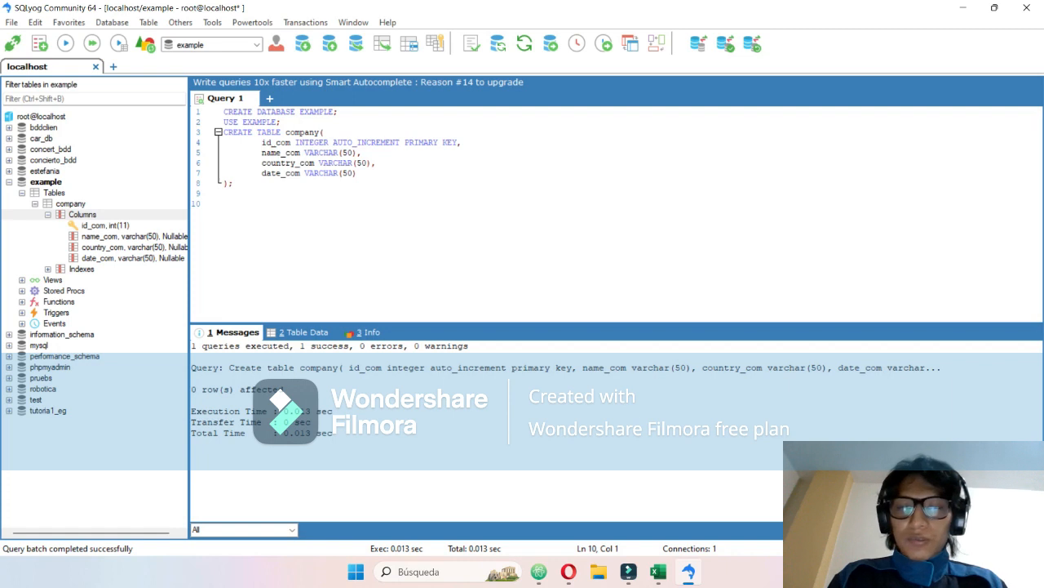
- Copy the whole column E of insert statements in Excel and paste it below the CREATE TABLE company statement in SQLyog
left_click(657, 571)
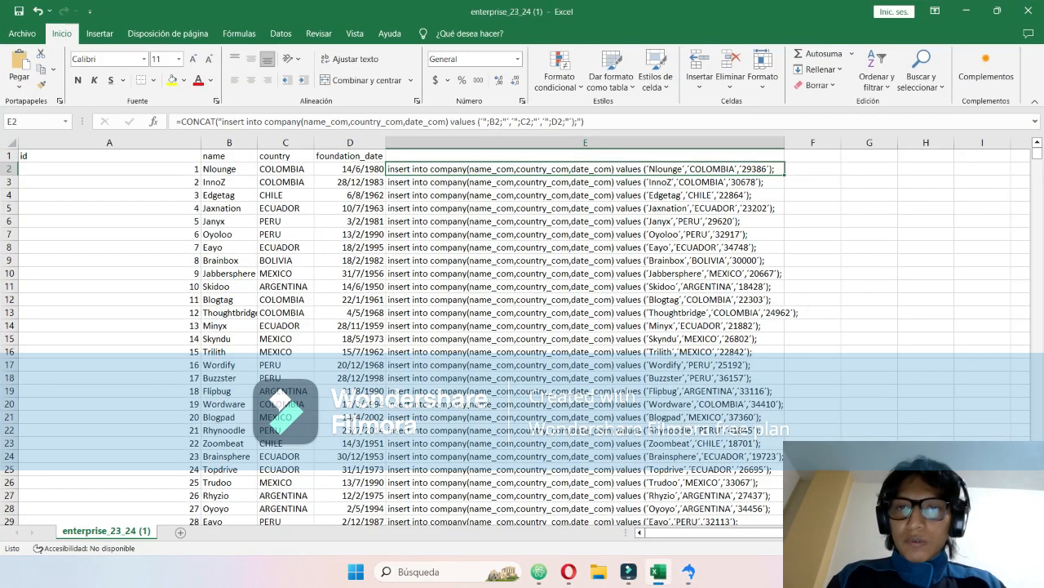
left_click(585, 143)
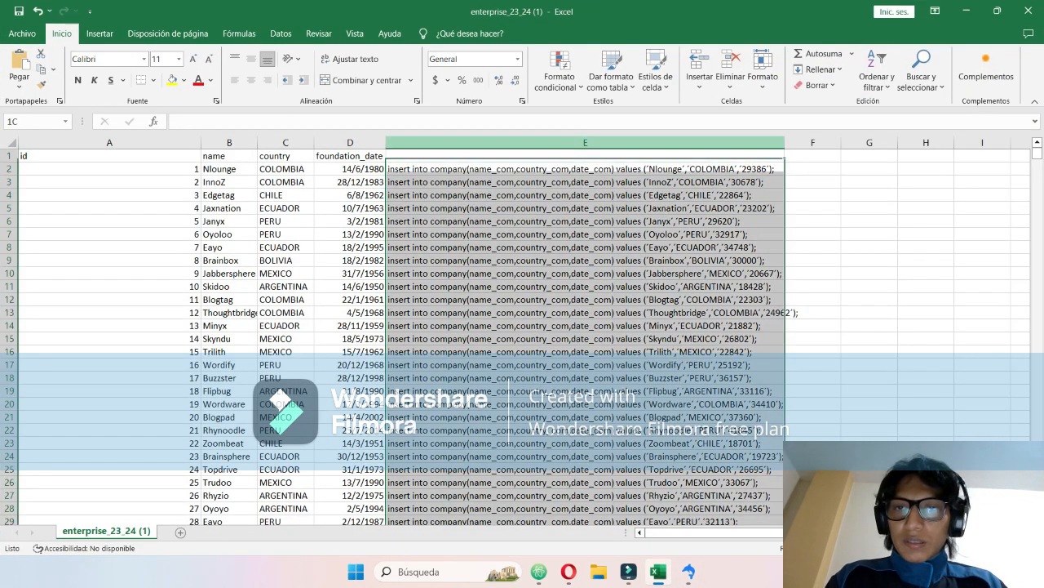
key("ctrl+c")
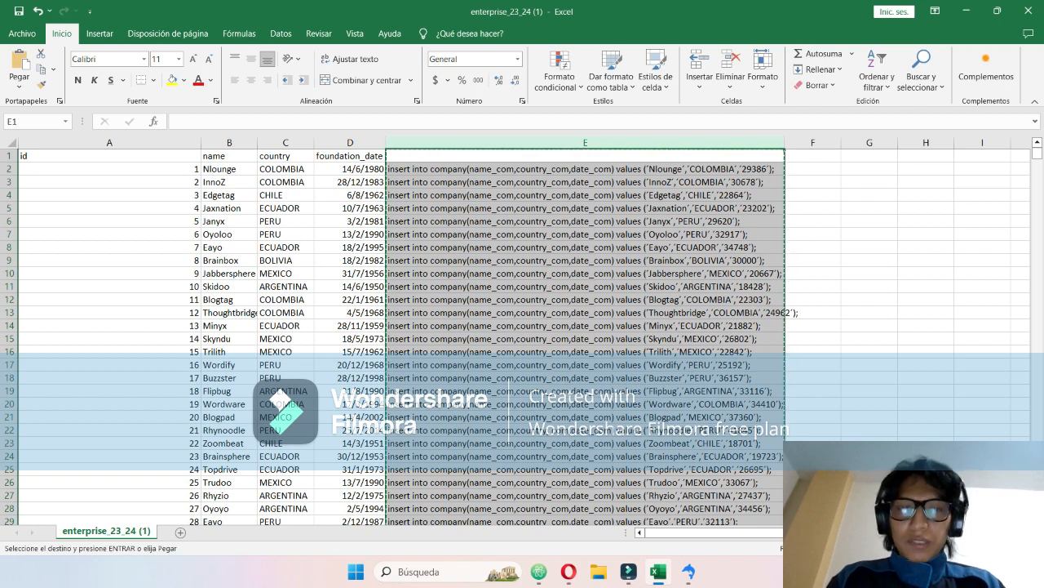
left_click(690, 571)
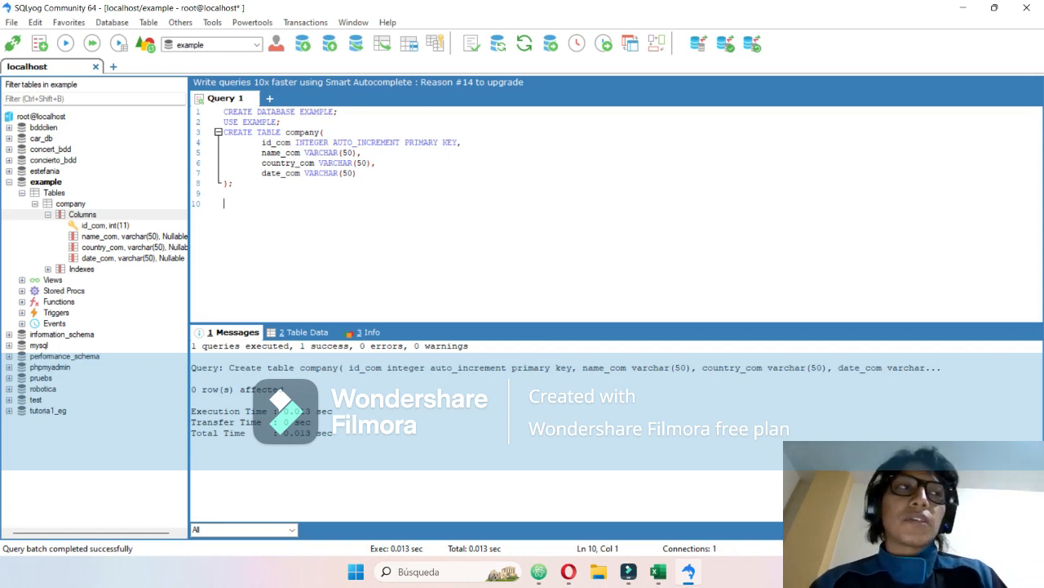
key("ctrl+s")
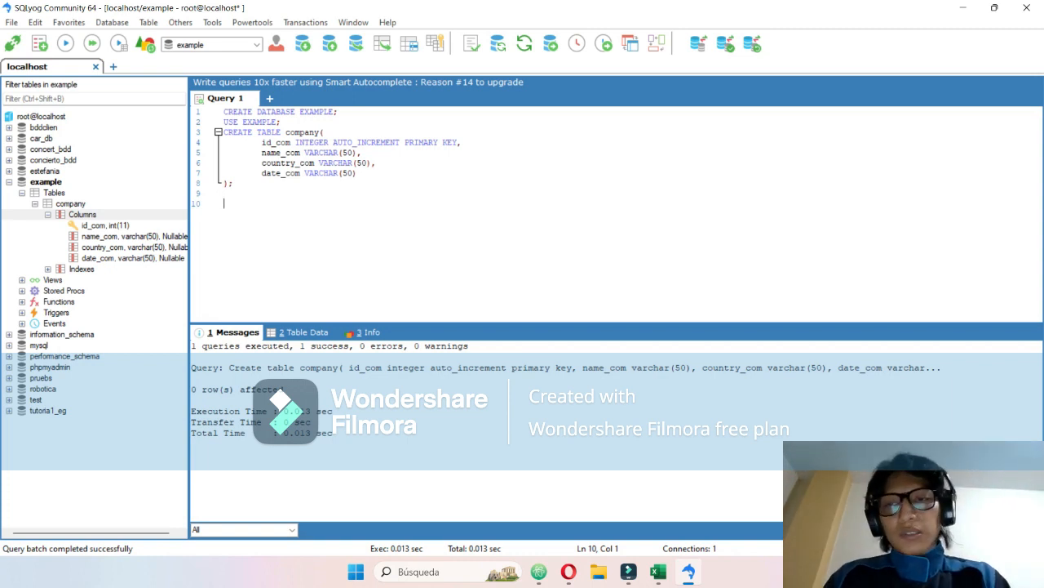
key("ctrl+v")
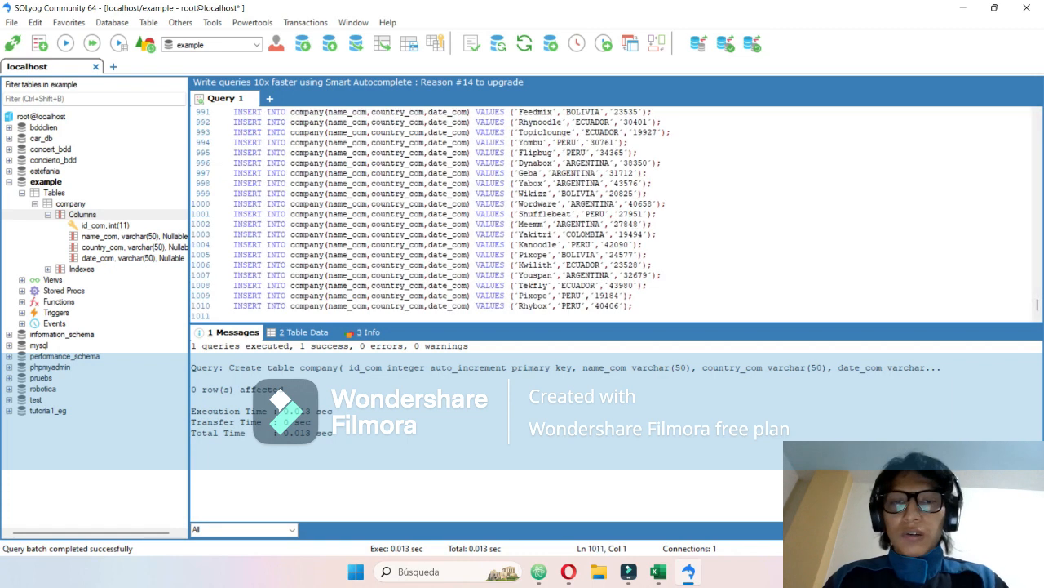
- Try to execute only the pasted INSERT statements, from the last one up to line 11, and review the execution messages
key("shift+Up")
key("shift+Up")
key("shift+Up")
key("shift+Up")
key("shift+Up")
key("shift+Up")
key("shift+Up")
key("shift+Up")
key("shift+Up")
key("shift+Up")
key("shift+Up")
key("shift+Up")
key("shift+Up")
key("shift+Up")
key("shift+Up")
key("shift+Up")
key("shift+Up")
key("shift+Up")
key("shift+Up")
key("shift+Up")
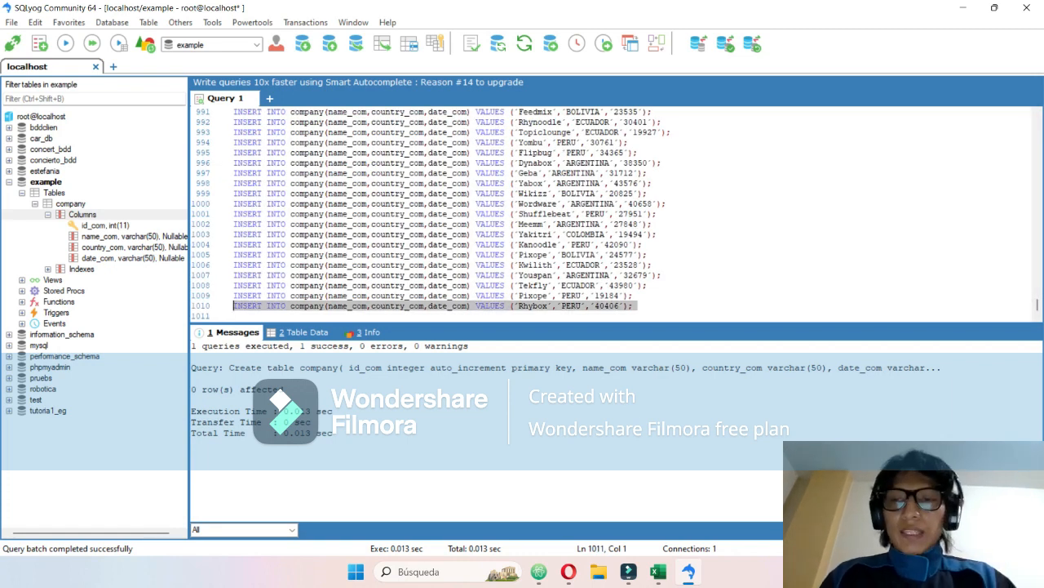
key("shift+Up")
key("shift+Up")
key("shift+Up")
key("shift+Up")
key("shift+Up")
key("shift+Up")
key("shift+Up")
key("shift+Up")
key("shift+Up")
key("shift+Up")
key("shift+Up")
key("shift+Up")
key("shift+Up")
key("shift+Up")
key("shift+Up")
key("shift+Up")
key("shift+Up")
key("shift+Up")
key("shift+Up")
key("shift+Up")
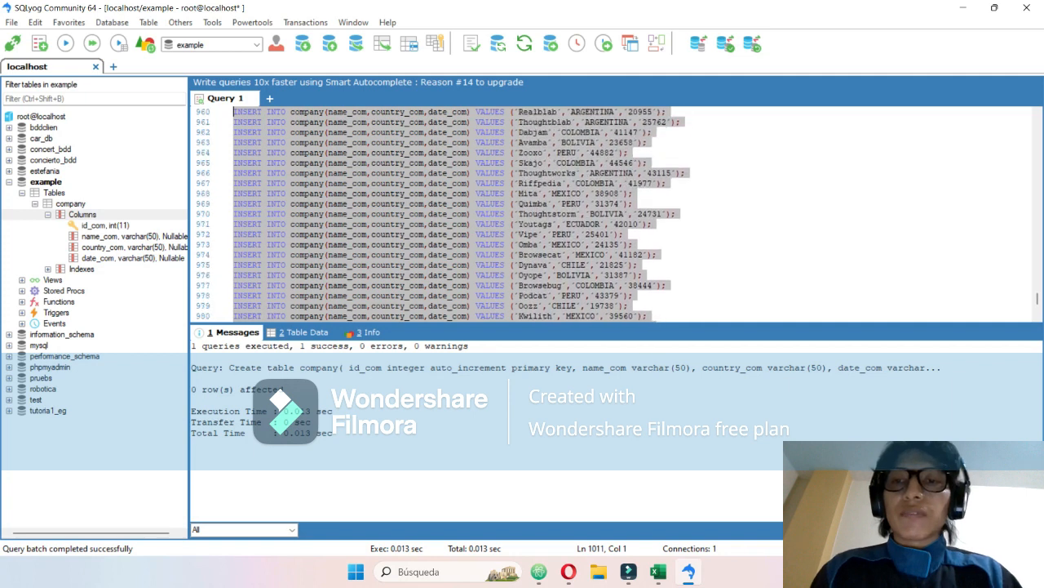
key("shift+Up")
key("shift+Up")
key("shift+Up")
key("shift+Up")
key("shift+Up")
key("shift+Up")
key("shift+Up")
key("shift+Up")
key("shift+Up")
key("shift+Up")
key("shift+Up")
key("shift+Up")
key("shift+Up")
key("shift+Up")
key("shift+Up")
key("shift+Up")
key("shift+Up")
key("shift+Up")
key("shift+Up")
key("shift+Up")
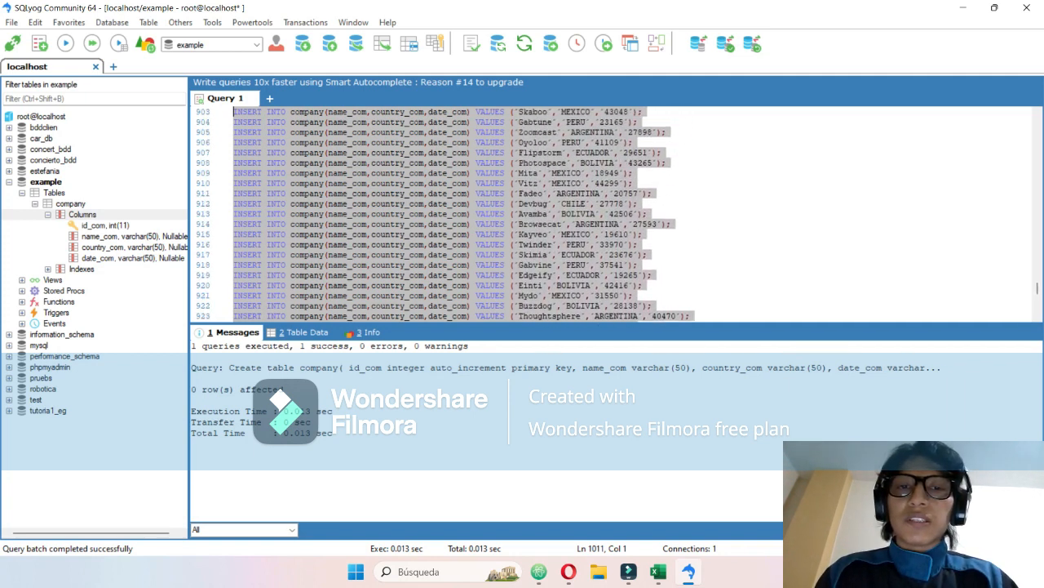
key("shift+Up")
key("shift+Up")
key("shift+Up")
key("shift+Up")
key("shift+Up")
key("shift+Up")
key("shift+Up")
key("shift+Up")
key("shift+Up")
key("shift+Up")
key("shift+Up")
key("shift+Up")
key("shift+Up")
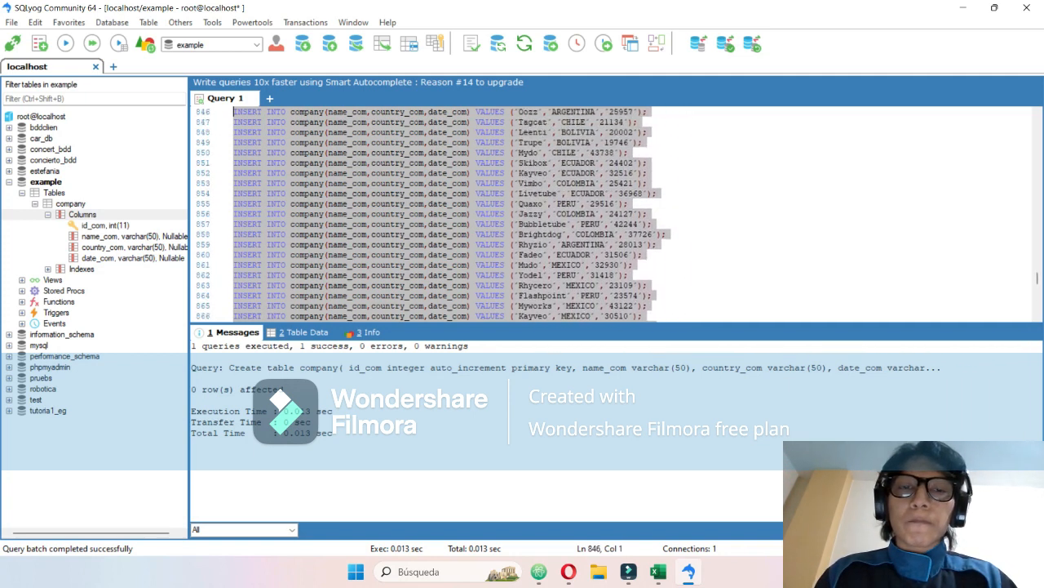
key("shift+Up")
key("shift+Up")
key("shift+Up")
key("shift+Up")
key("shift+Up")
key("shift+Up")
key("shift+Up")
key("shift+Up")
key("shift+Up")
key("shift+Up")
key("shift+Up")
key("shift+Up")
key("shift+Up")
key("shift+Up")
key("shift+Up")
key("shift+Up")
key("shift+Up")
key("shift+Up")
key("shift+Up")
key("shift+Up")
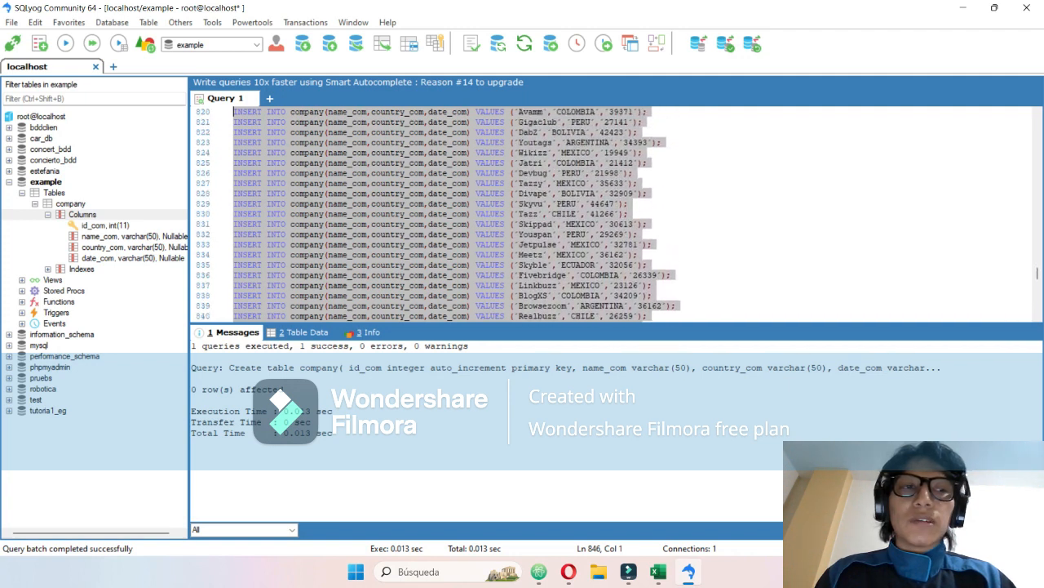
key("shift+Up")
key("shift+Up")
key("shift+Page_Up")
key("shift+Page_Up")
key("shift+Page_Up")
key("shift+Page_Up")
key("shift+Page_Up")
key("shift+Page_Up")
key("shift+Page_Up")
key("shift+Page_Up")
key("shift+Page_Up")
key("shift+Page_Up")
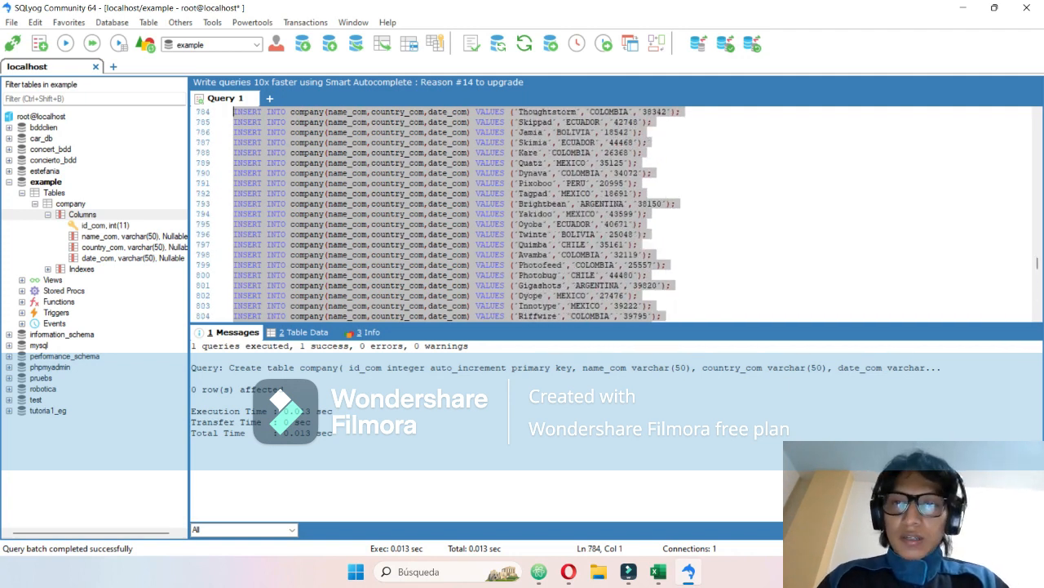
key("shift+Page_Up")
key("shift+Page_Up")
key("shift+Page_Up")
key("shift+Page_Up")
key("shift+Page_Up")
key("shift+Page_Up")
key("shift+Page_Up")
key("shift+Page_Up")
key("shift+Page_Up")
key("shift+Page_Up")
key("shift+Page_Up")
key("shift+Page_Up")
key("shift+Page_Up")
key("shift+Page_Up")
key("shift+Page_Up")
key("shift+Page_Up")
key("shift+Page_Up")
key("shift+Page_Up")
key("shift+Page_Up")
key("shift+Page_Up")
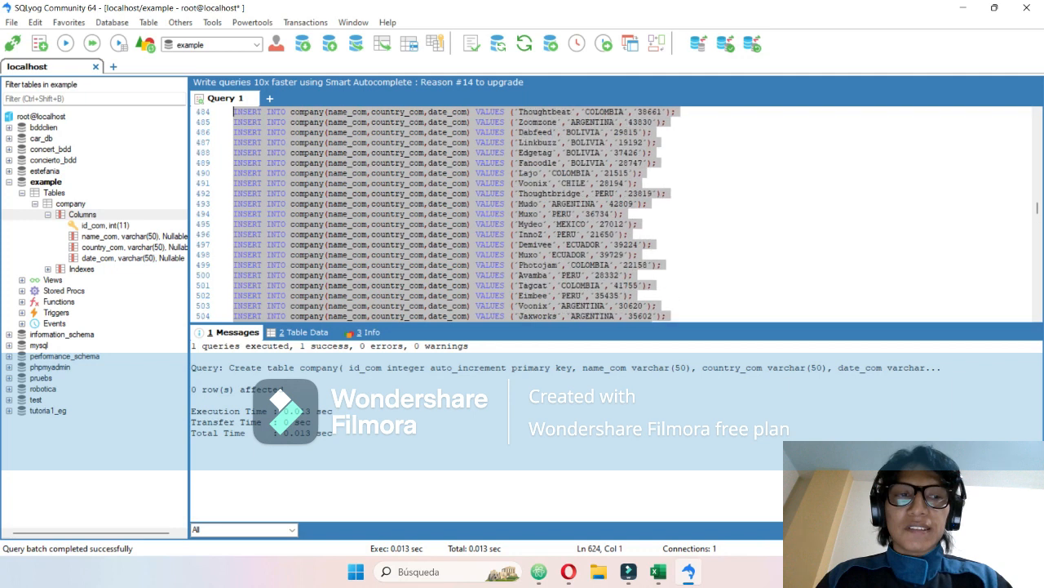
key("shift+Down")
key("shift+Down")
key("shift+Down")
key("shift+Down")
key("shift+Down")
key("shift+Down")
key("shift+Down")
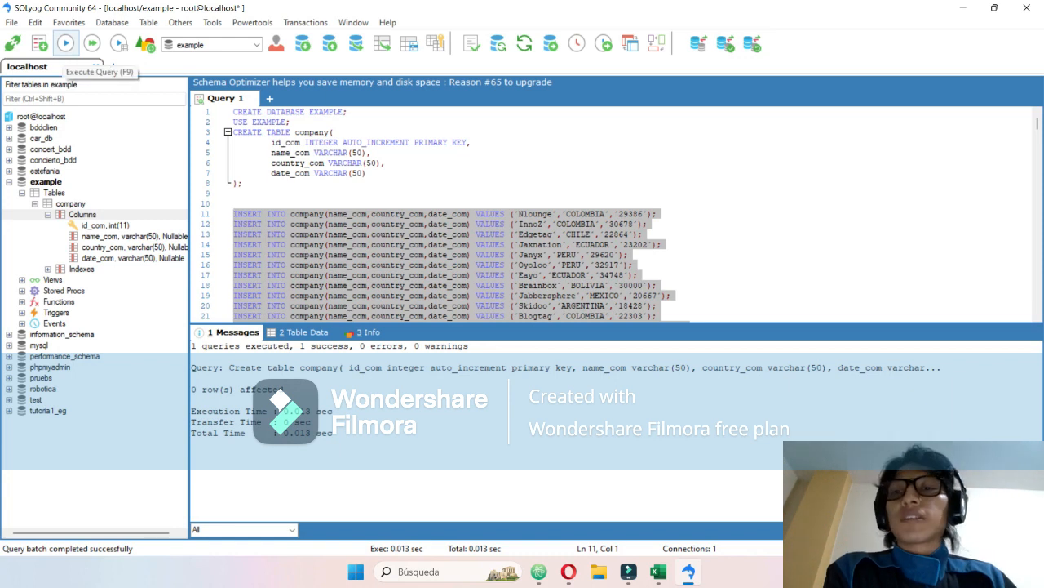
left_click(66, 43)
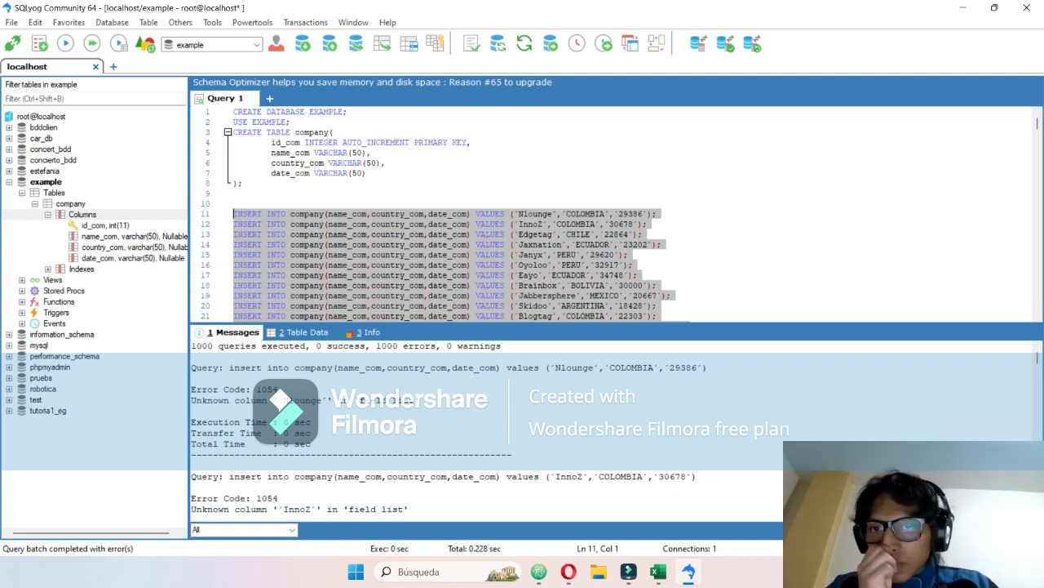
scroll(444, 432, "down", 1)
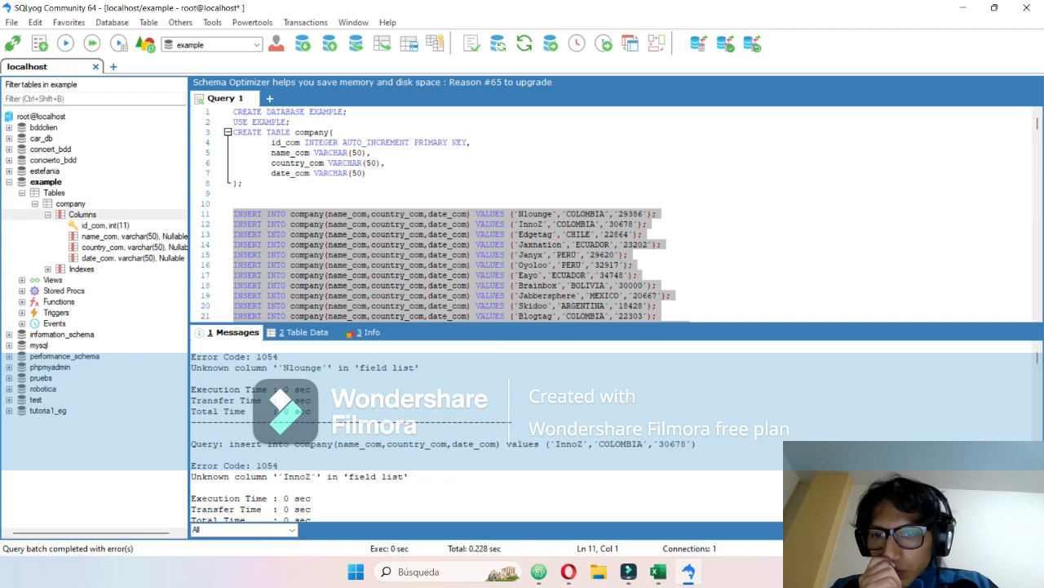
scroll(444, 433, "down", 1)
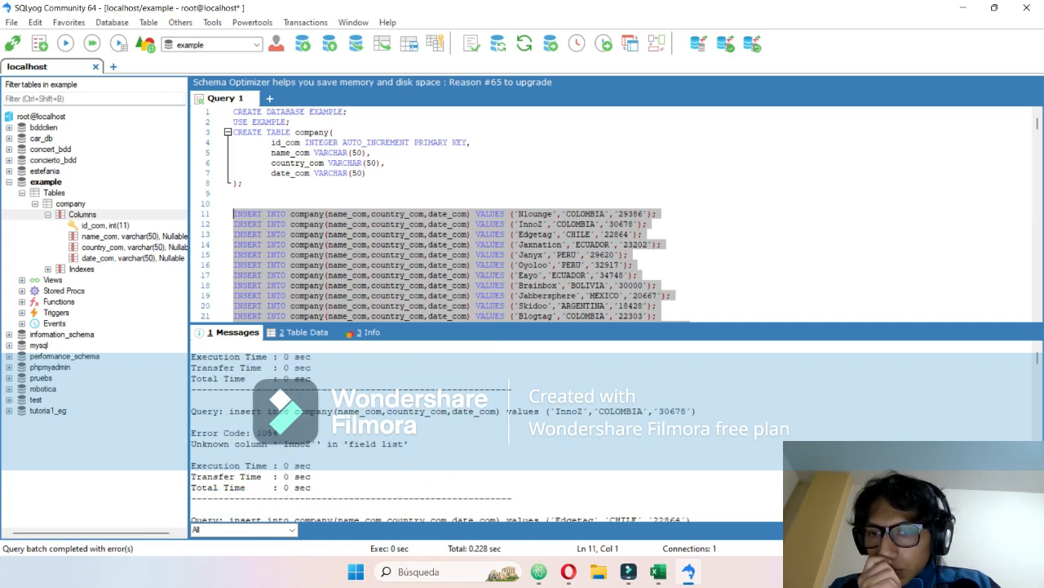
scroll(444, 432, "down", 1)
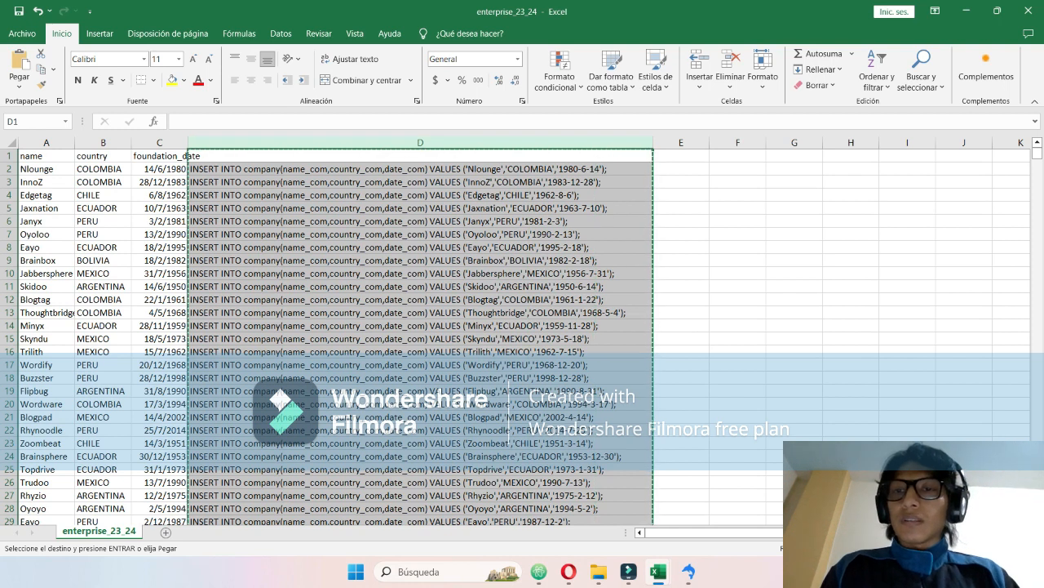
- In Excel, try to copy column D with the INSERT statements from the enterprise_23_24 workbook
double_click(420, 156)
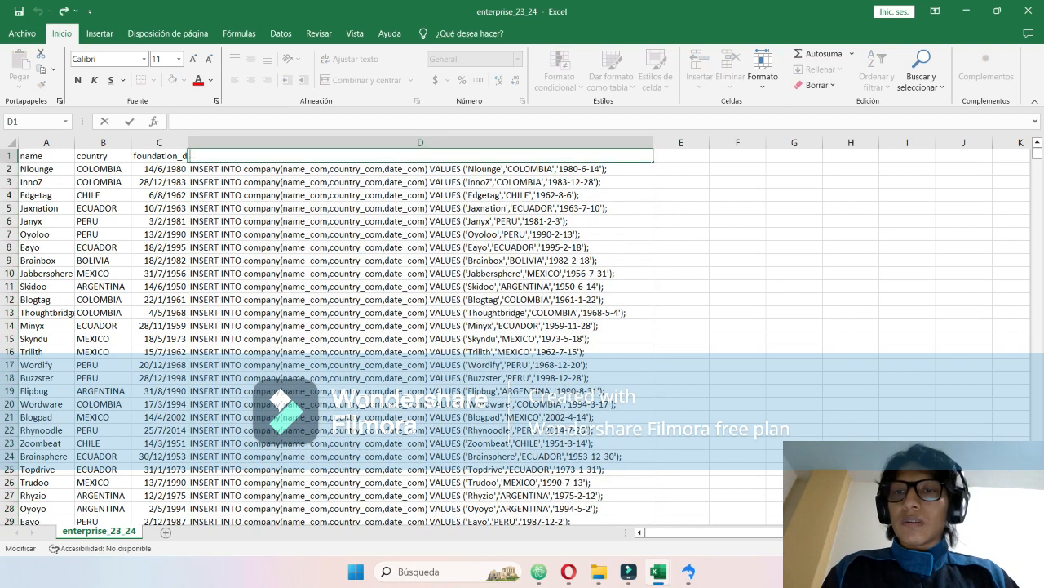
left_click(421, 195)
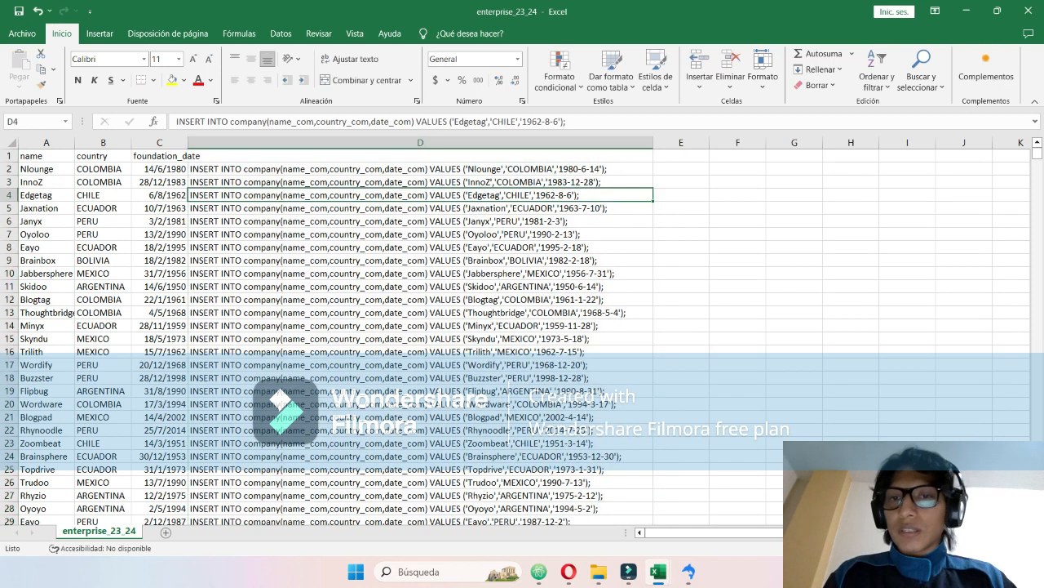
left_click(420, 156)
left_click(420, 143)
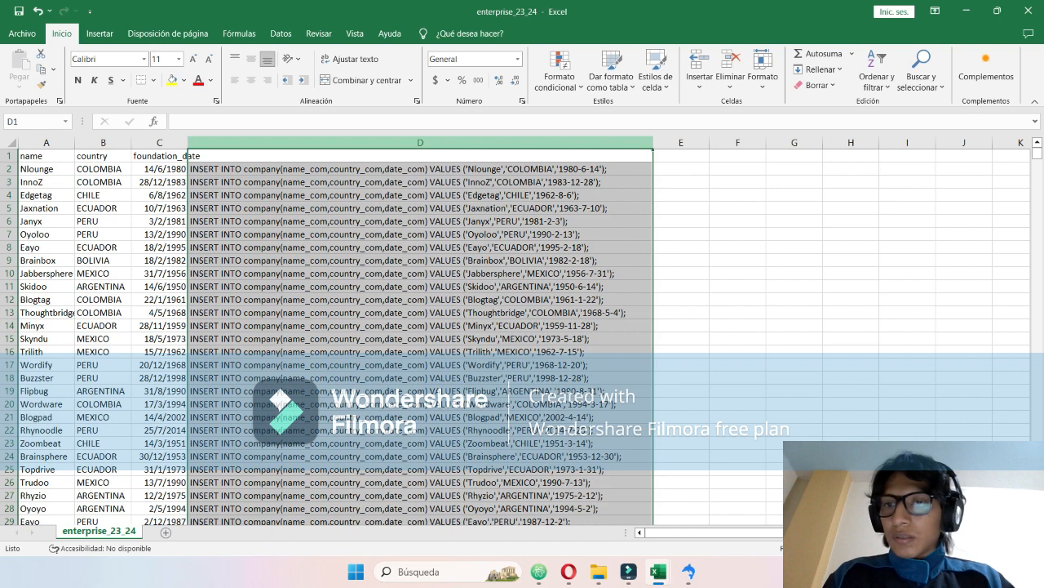
key("ctrl+c")
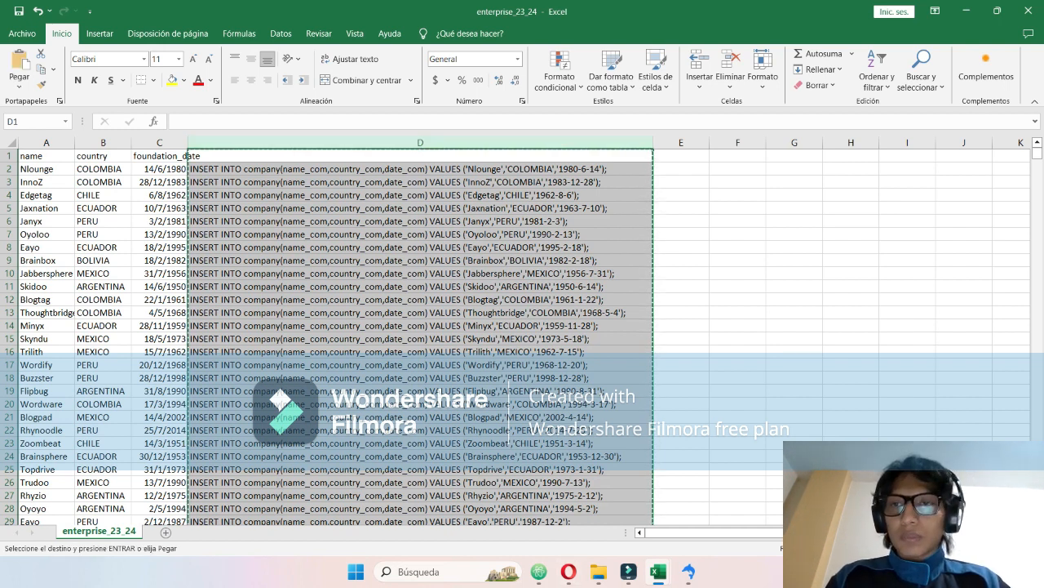
left_click(420, 169)
key("Escape")
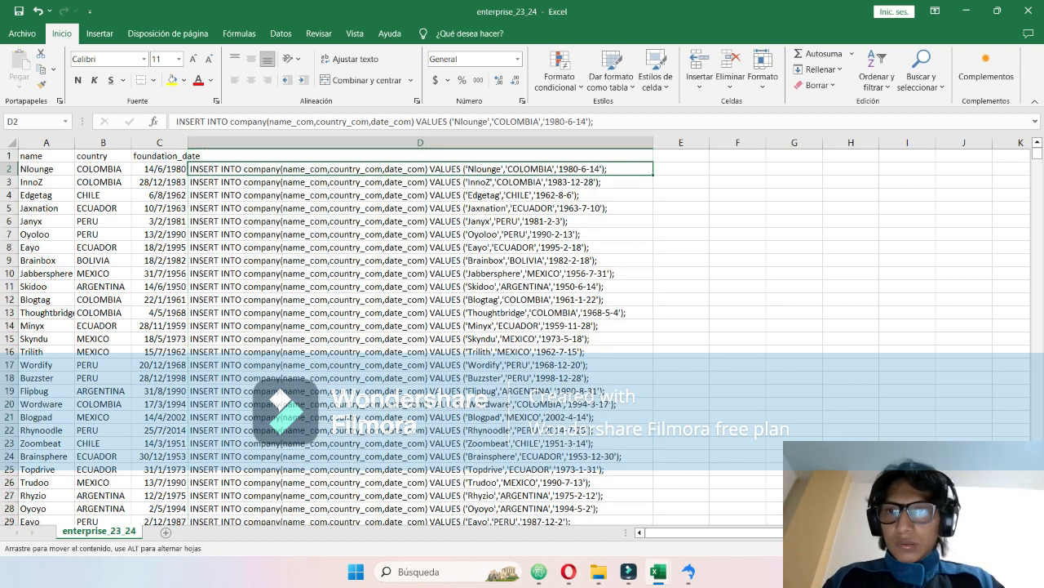
- Copy the INSERT statements in cells D2 through D1001 of the enterprise_23_24 sheet
key("shift+Page_Down")
key("shift+Page_Down")
key("shift+Page_Down")
key("shift+Page_Down")
key("shift+Page_Down")
key("shift+Page_Down")
key("shift+Page_Down")
key("shift+Page_Down")
key("shift+Page_Down")
key("shift+Page_Down")
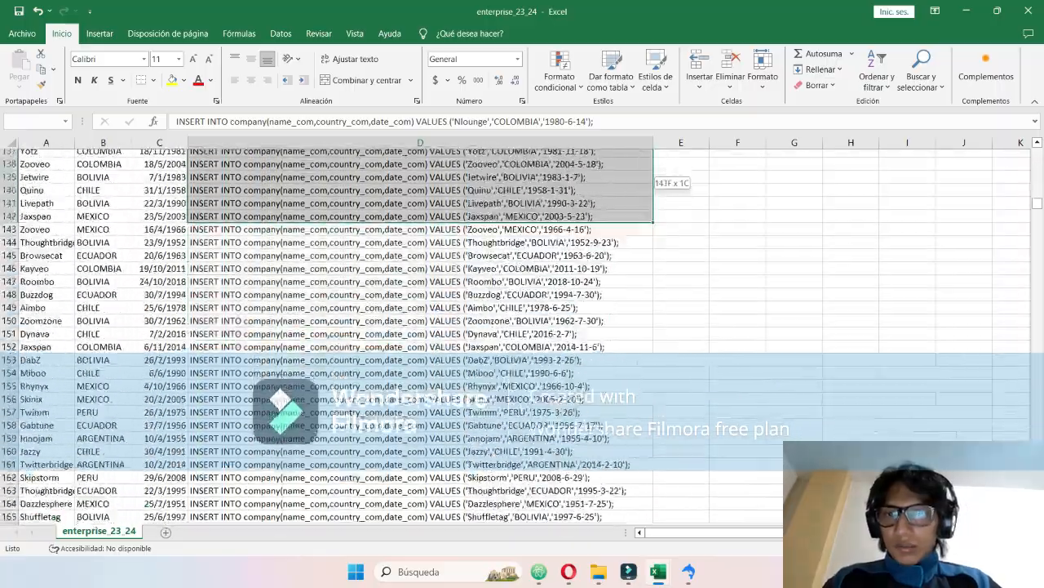
key("shift+Page_Down")
key("shift+Page_Down")
key("shift+Page_Down")
key("shift+Page_Down")
key("shift+Page_Down")
key("shift+Page_Down")
key("shift+Page_Down")
key("shift+Page_Down")
key("shift+Page_Down")
key("shift+Page_Down")
key("shift+Page_Down")
key("shift+Page_Down")
key("shift+Page_Down")
key("shift+Page_Down")
key("shift+Page_Down")
key("shift+Page_Down")
key("shift+Page_Down")
key("shift+Page_Down")
key("shift+Page_Down")
key("shift+Page_Down")
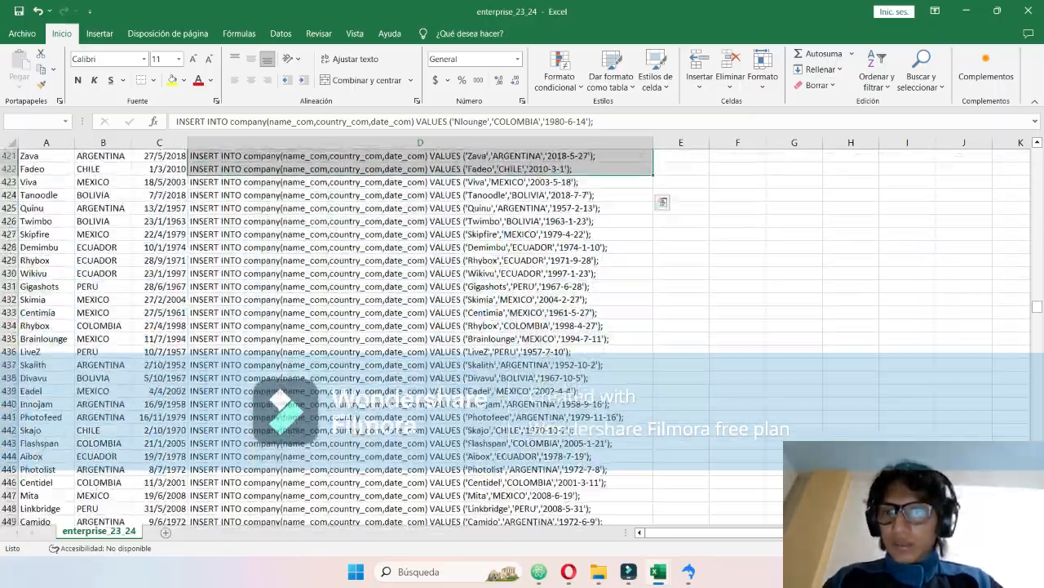
key("shift+Page_Down")
key("shift+Page_Down")
key("shift+Page_Down")
key("shift+Page_Down")
key("shift+Page_Down")
key("shift+Page_Down")
key("shift+Page_Down")
key("shift+Page_Down")
key("shift+Page_Down")
key("shift+Page_Down")
key("shift+Page_Down")
key("shift+Page_Down")
key("shift+Page_Down")
key("shift+Page_Down")
key("shift+Page_Down")
key("shift+Page_Down")
key("shift+Page_Down")
key("shift+Page_Down")
key("shift+Page_Down")
key("shift+Page_Down")
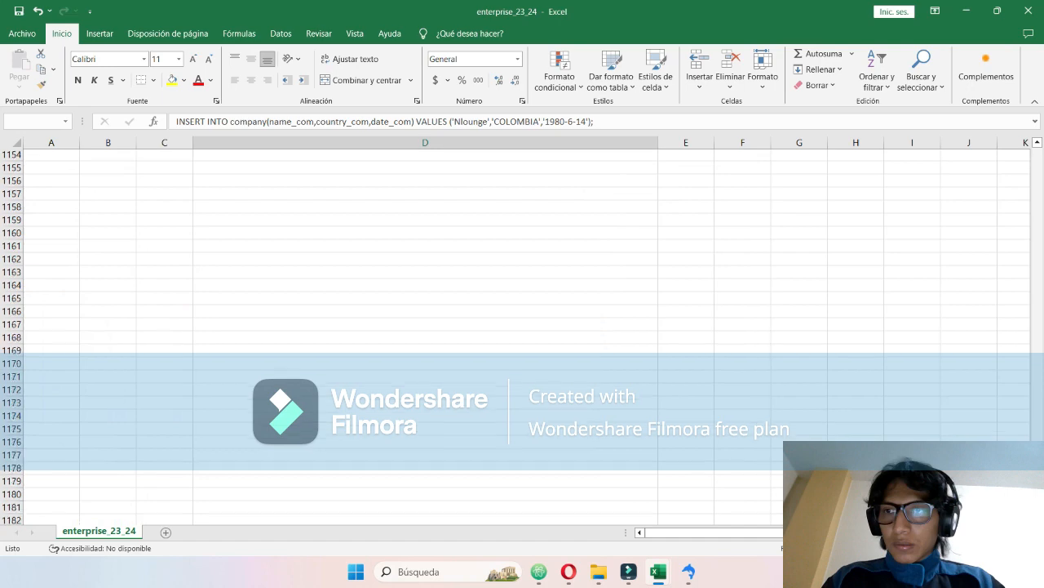
key("ctrl+shift+Up")
key("shift+Page_Up")
key("shift+Page_Down")
key("shift+Page_Down")
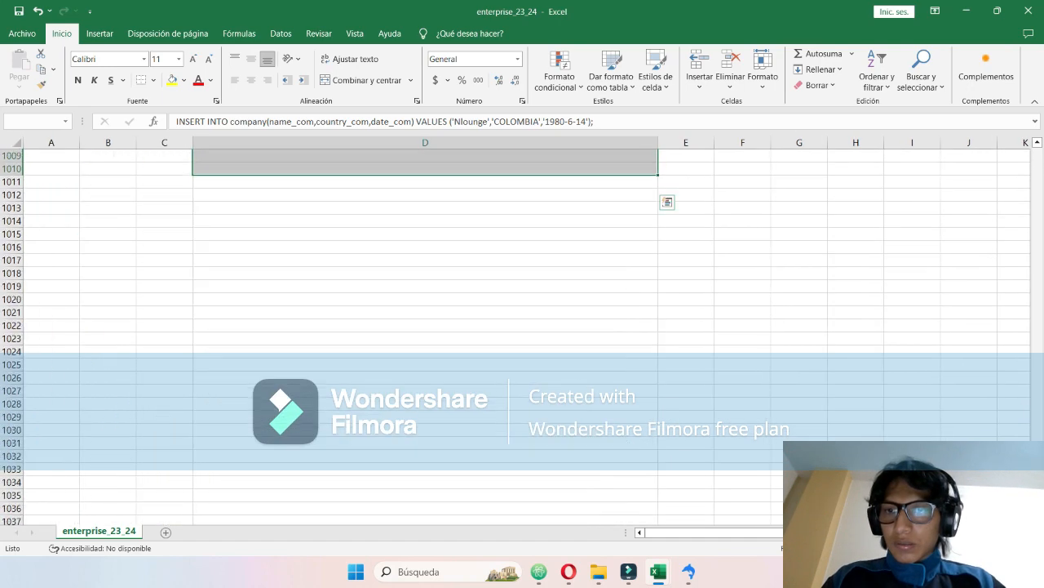
key("shift+Up")
key("shift+Up")
key("shift+Up")
key("shift+Up")
key("shift+Up")
key("shift+Up")
key("shift+Up")
key("shift+Up")
key("shift+Up")
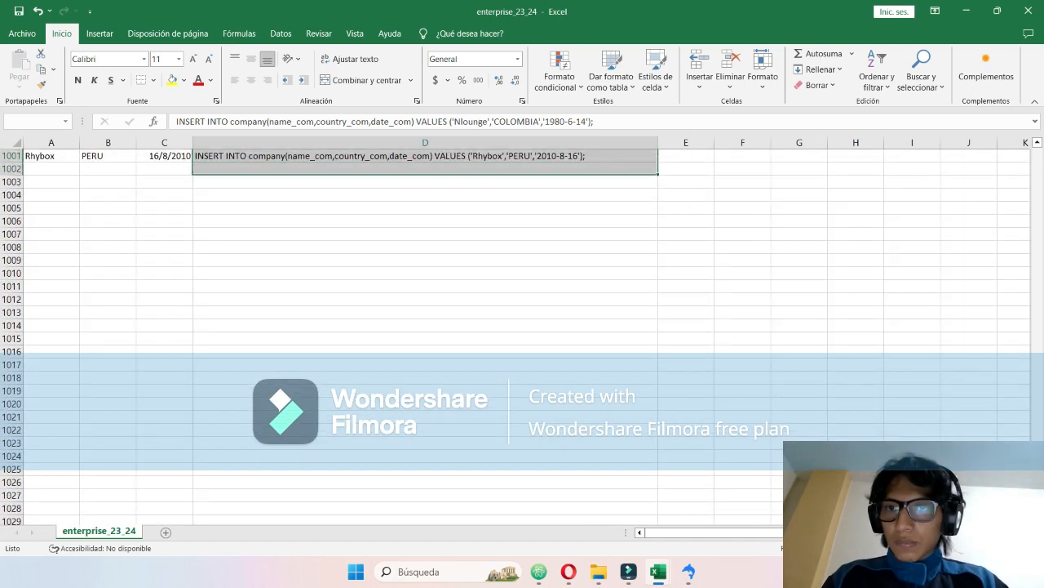
key("ctrl+c")
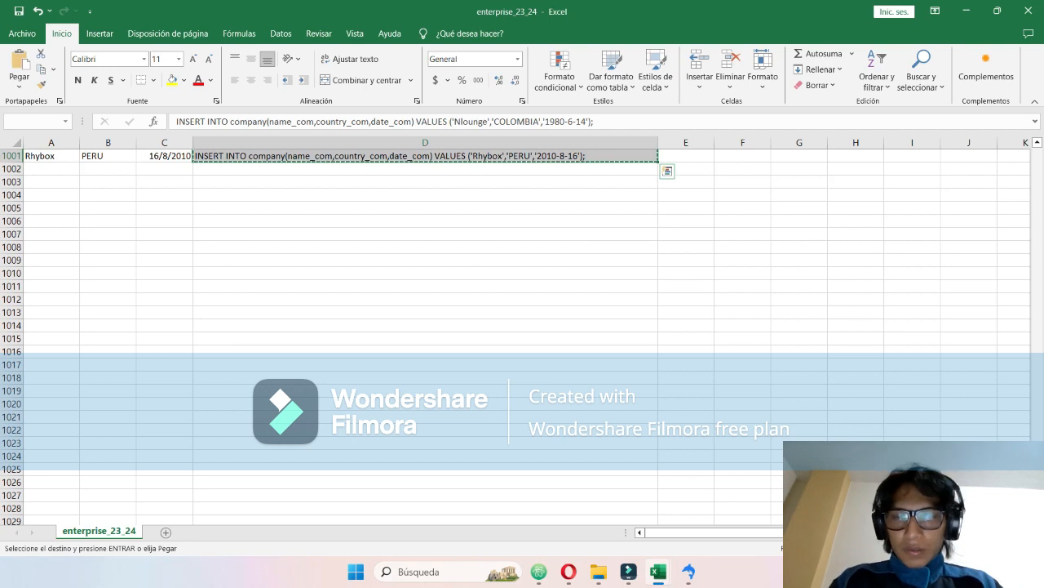
- Switch to SQLyog and replace all old INSERT statements below the SELECT query, from line 11 on, with the copied ones
key("alt+Tab")
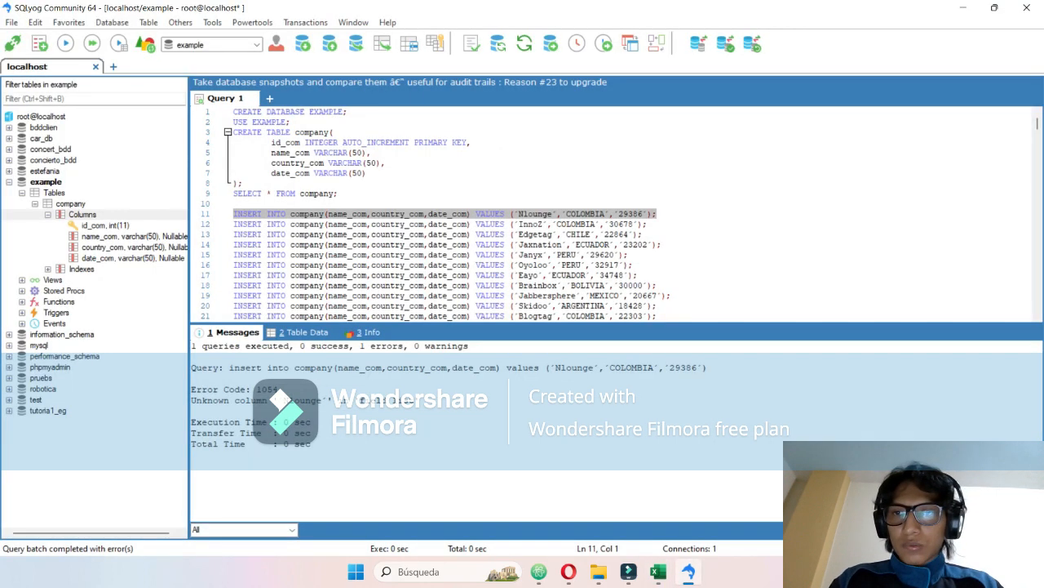
key("Up")
key("shift+Page_Down")
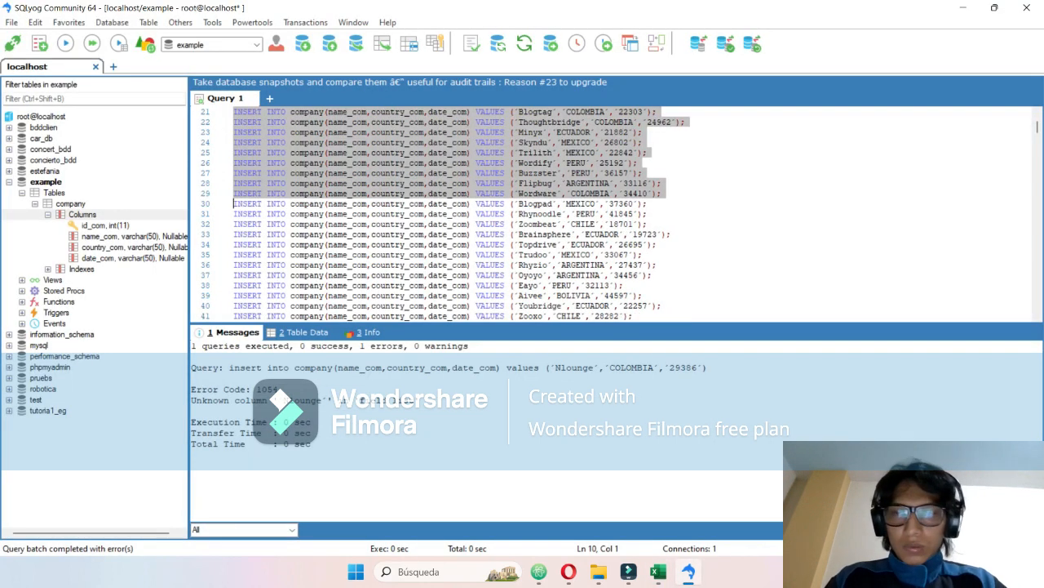
key("shift+Page_Down")
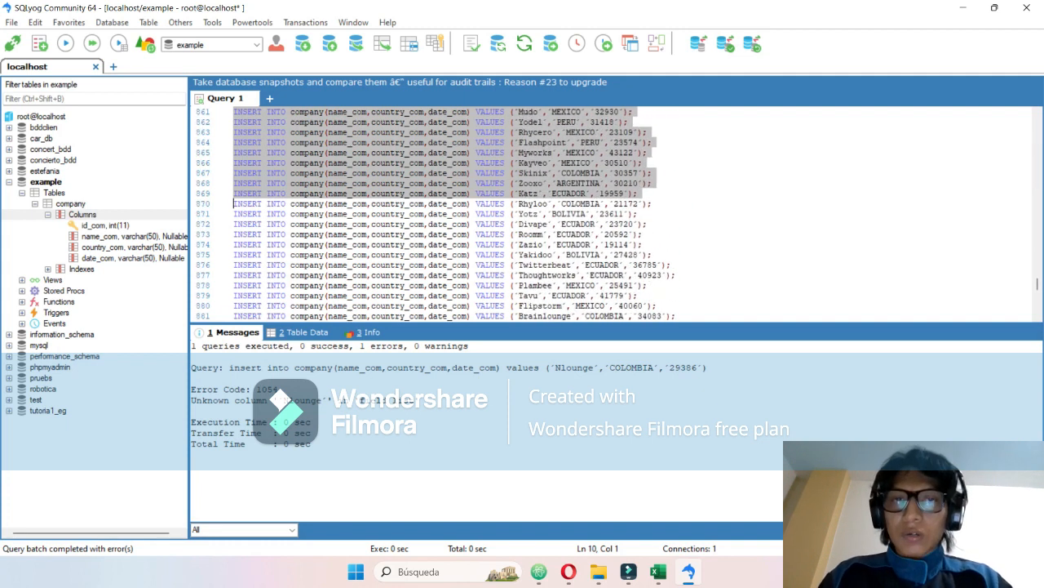
key("Delete")
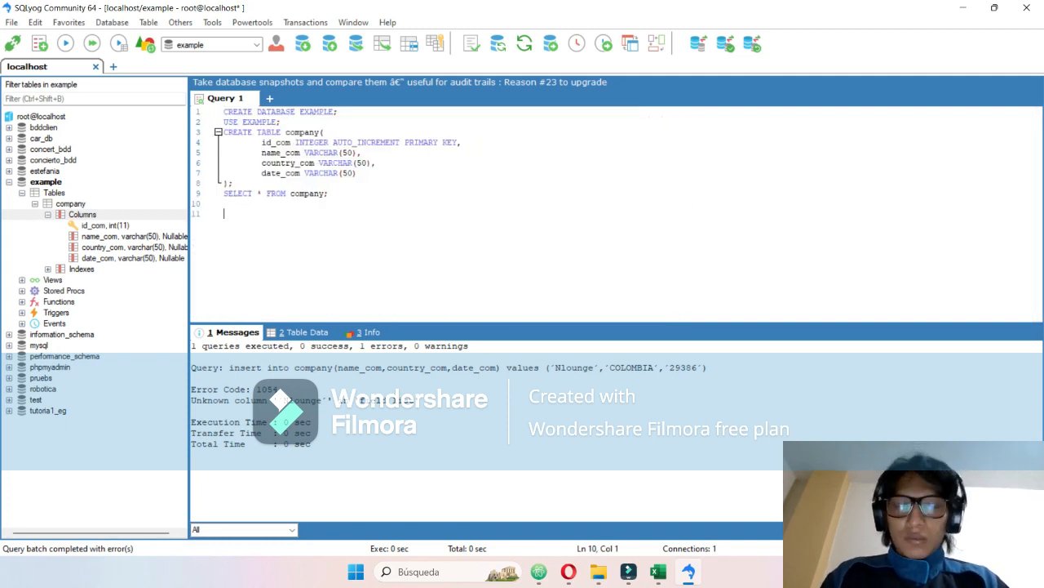
key("ctrl+v")
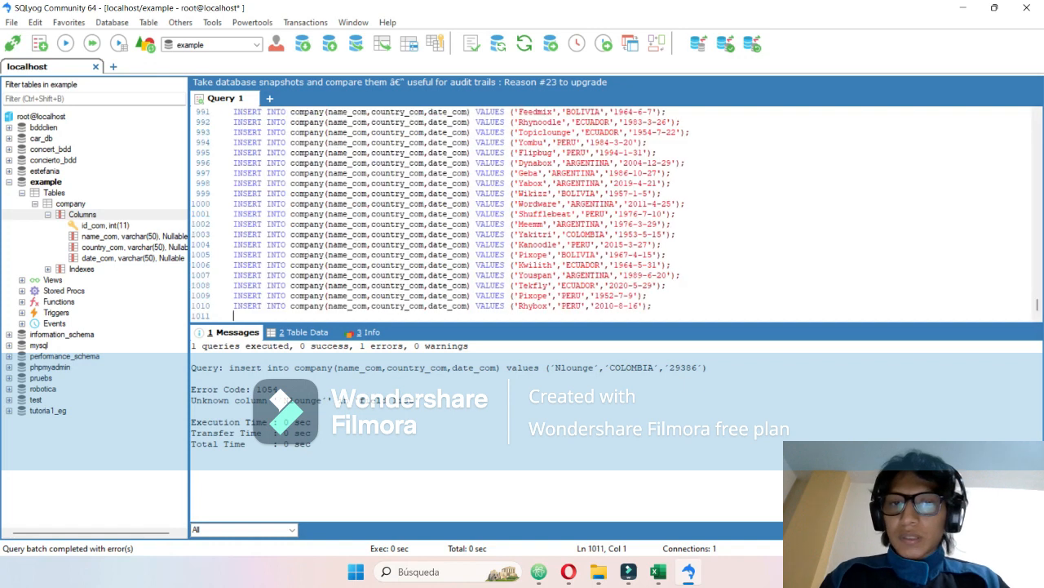
- Execute only the newly pasted INSERT statements, from the last one up to line 11, and review the execution messages
left_click_drag(546, 316, 234, 214)
scroll(552, 285, "up", 20)
scroll(553, 254, "up", 20)
scroll(547, 284, "up", 19)
scroll(527, 193, "up", 20)
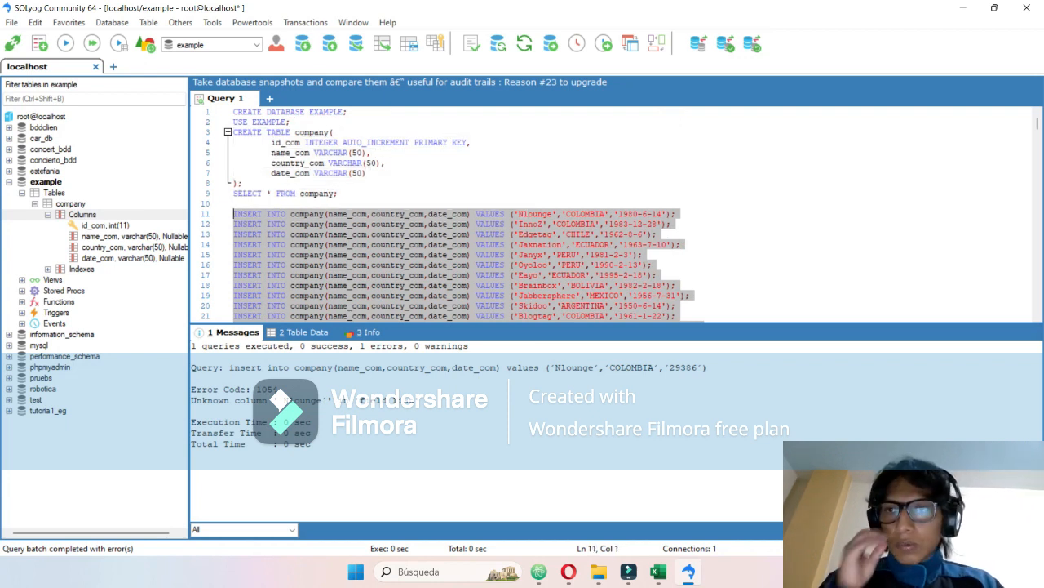
left_click(93, 43)
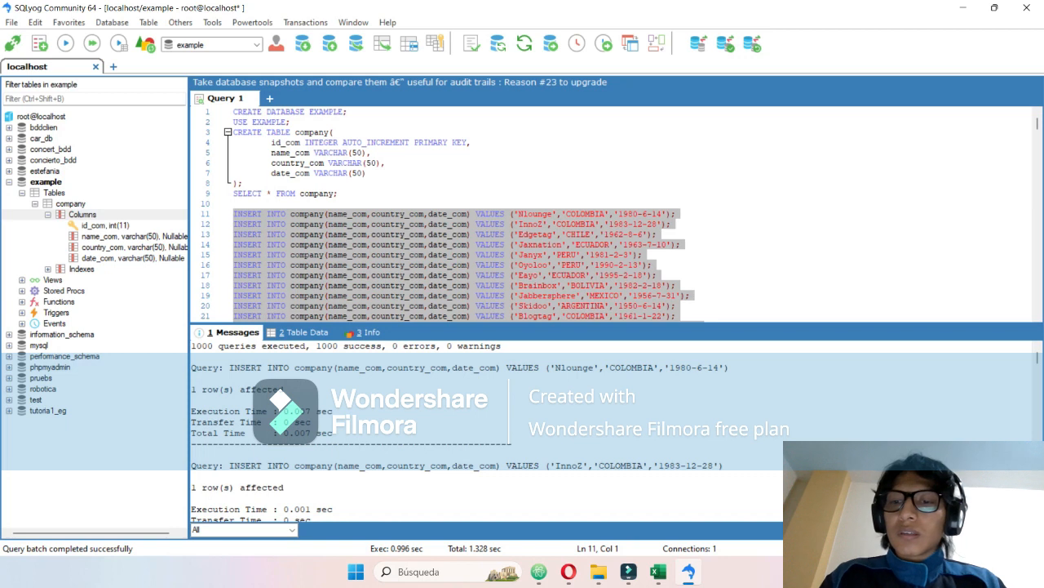
scroll(454, 432, "down", 1)
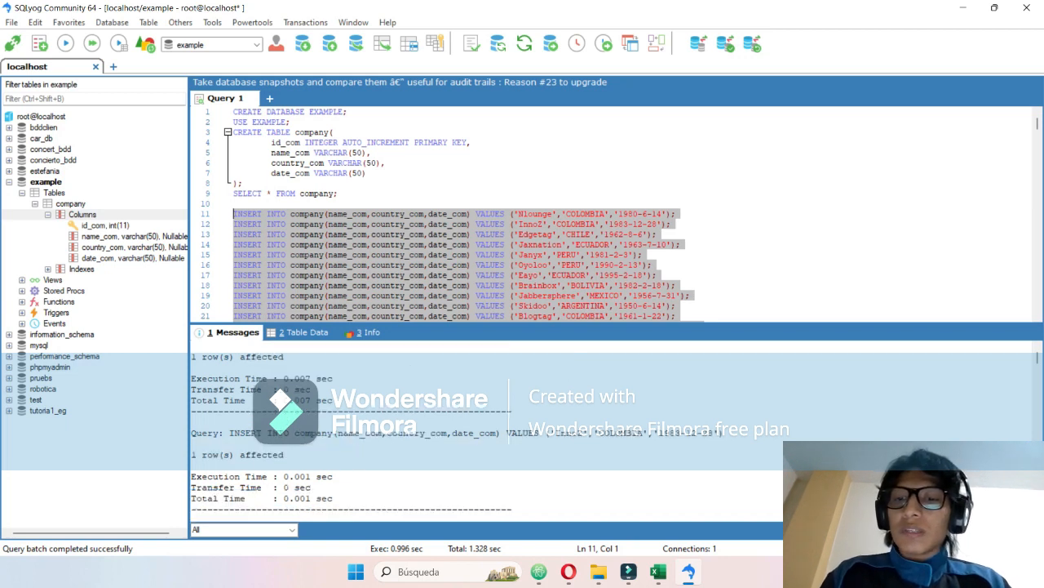
scroll(453, 432, "up", 1)
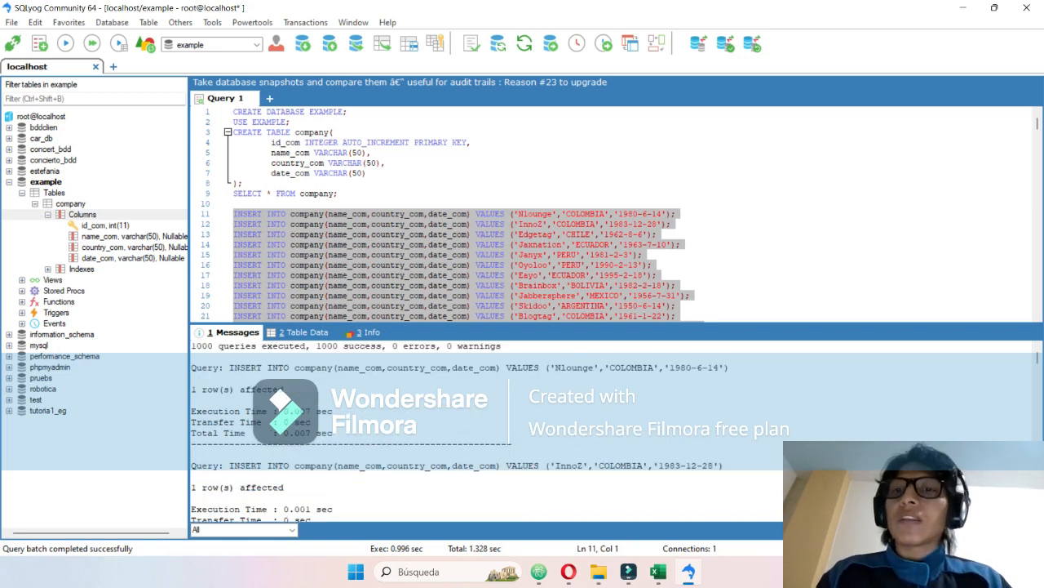
- Run only the SELECT * FROM company query on line 9 and look through the returned rows
left_click_drag(234, 193, 234, 204)
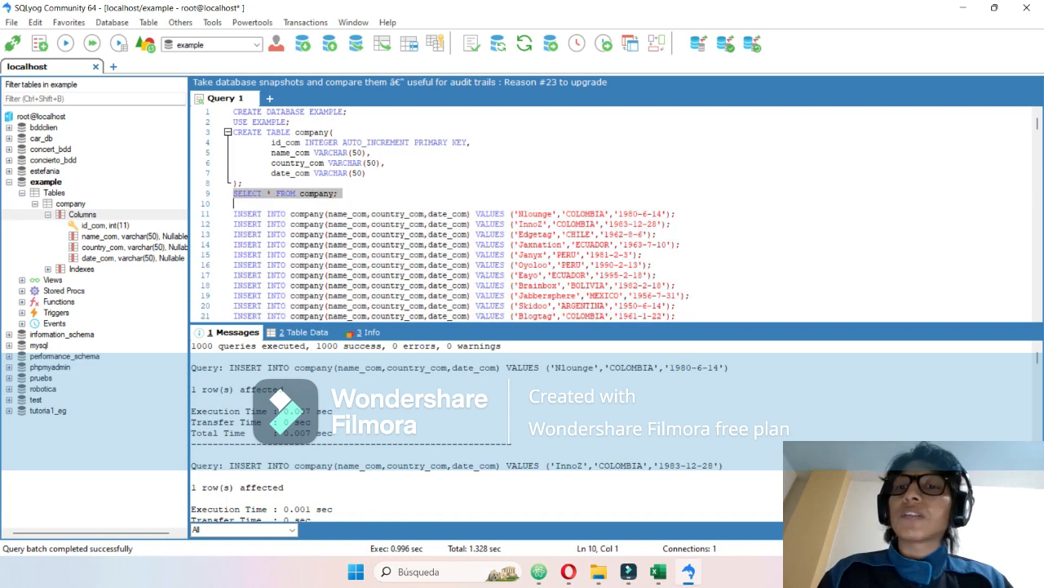
left_click(65, 44)
scroll(326, 445, "down", 4)
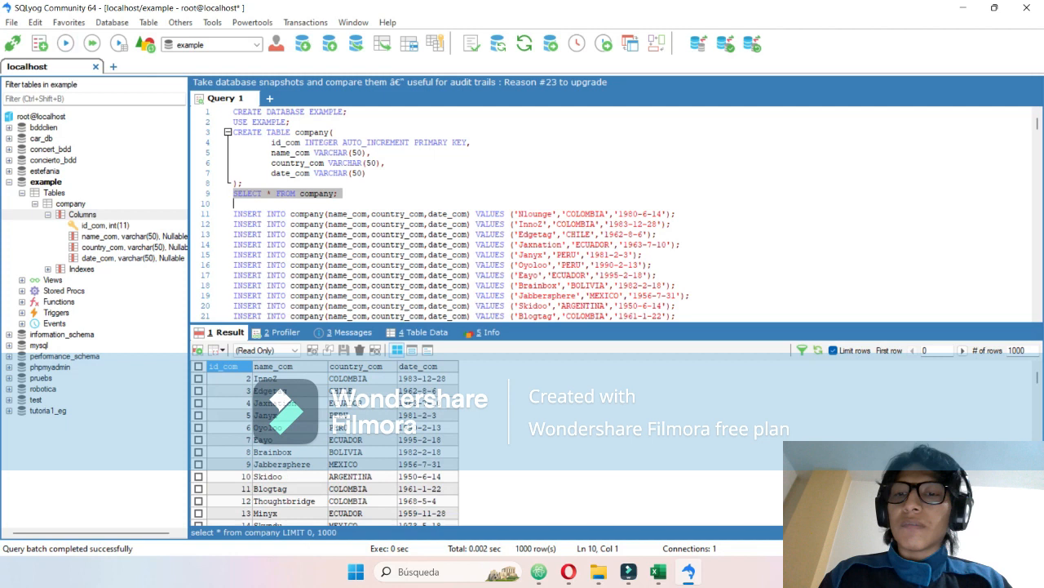
scroll(326, 444, "up", 4)
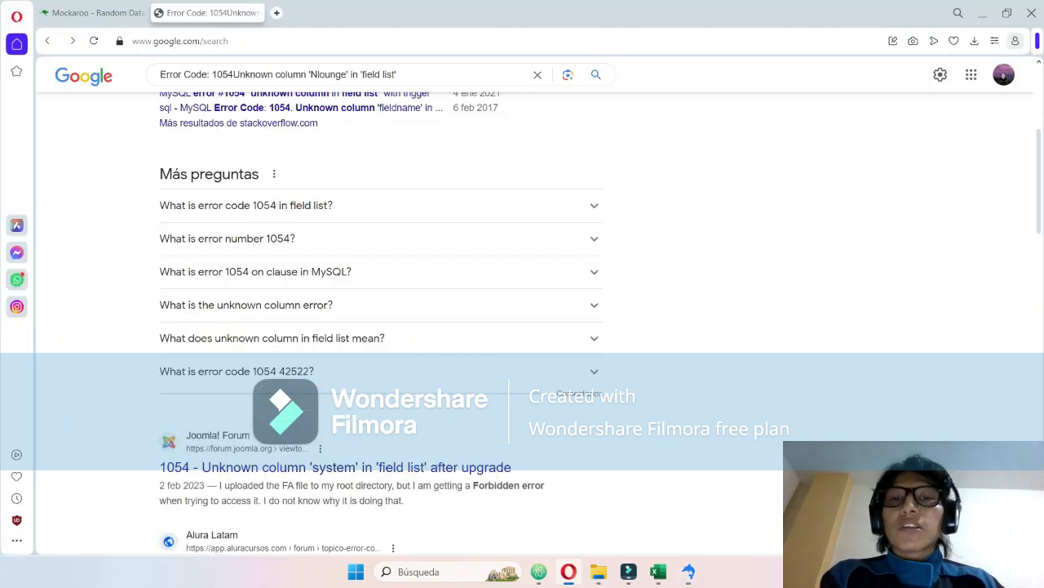
- Switch from the browser back to the company query results in SQLyog
left_click(689, 571)
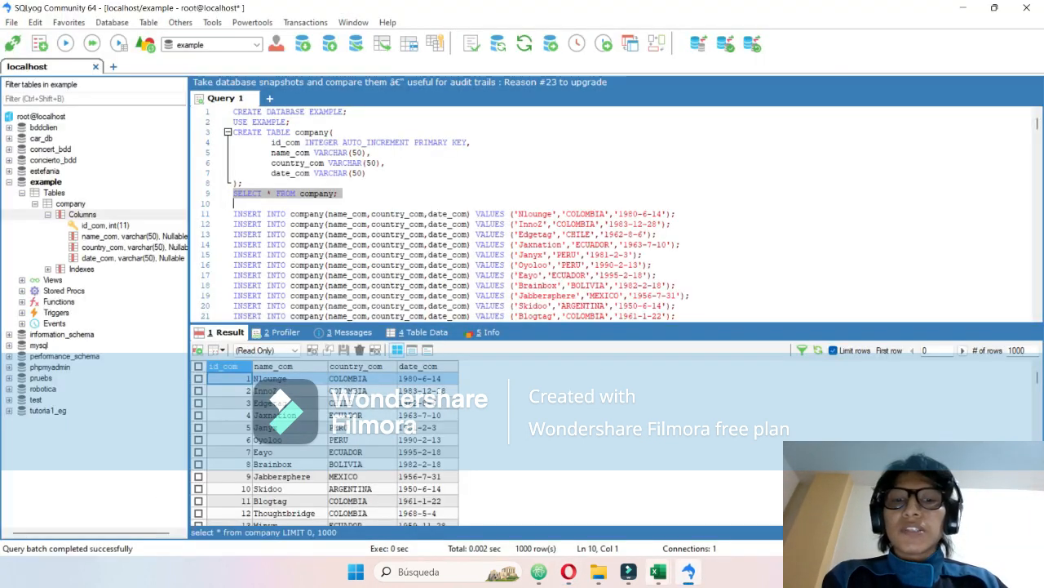
mouse_move(658, 572)
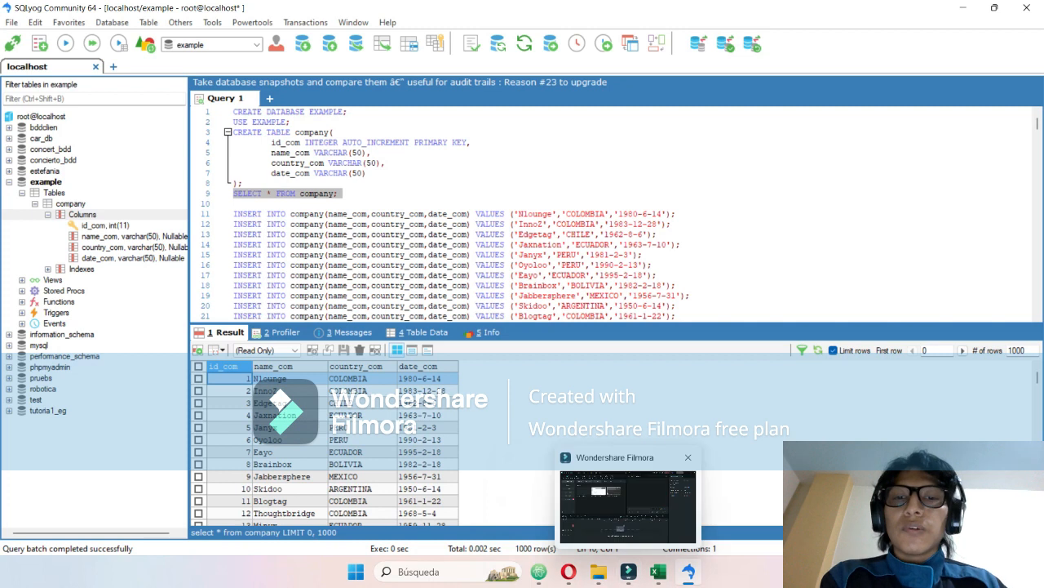